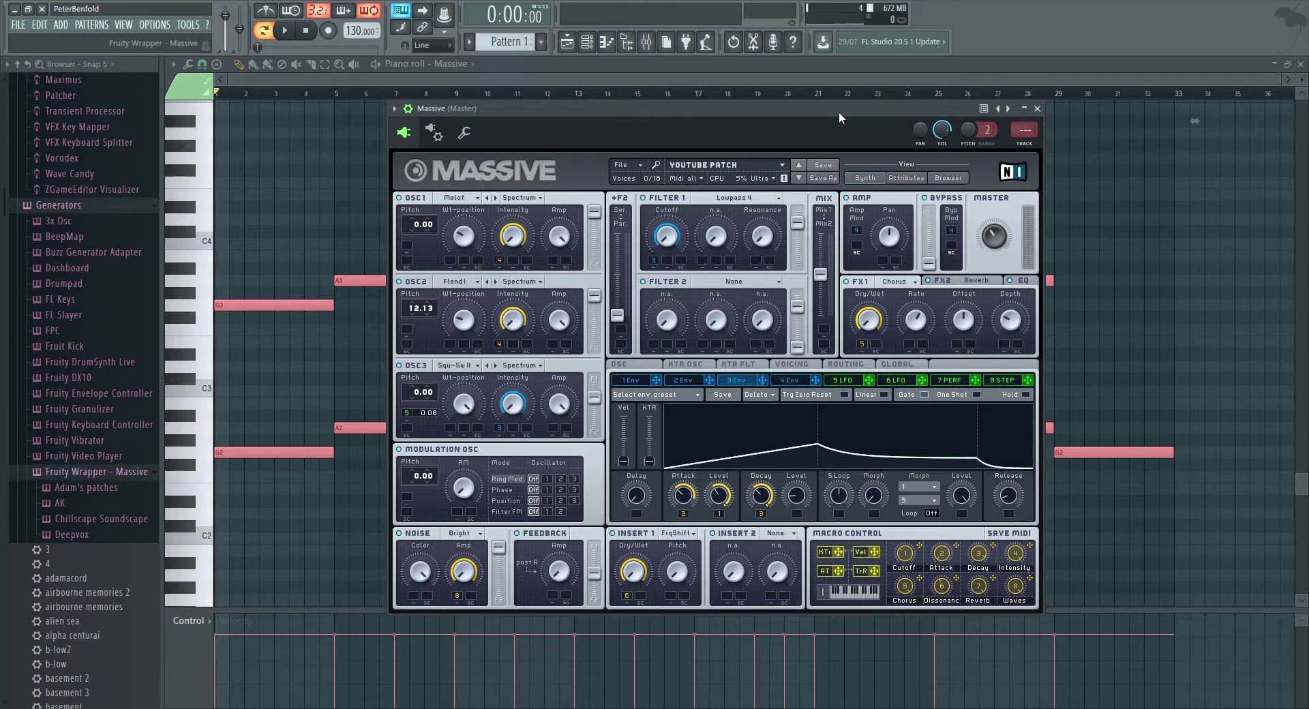
Audition the finished YOUTUBE PATCH with the pattern, trying out its Cutoff macro and the master volume.
{"action": "key", "text": "space"}
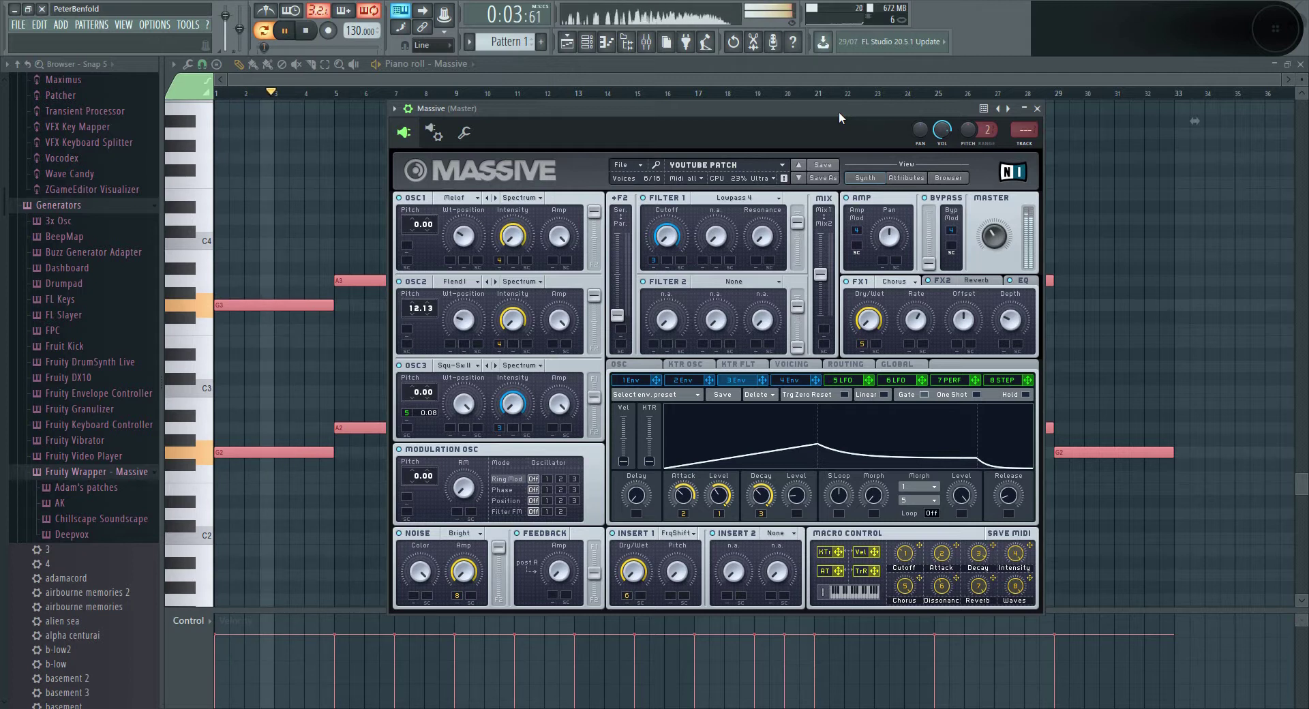
{"action": "left_click_drag", "start_coordinate": [909, 555], "coordinate": [914, 538]}
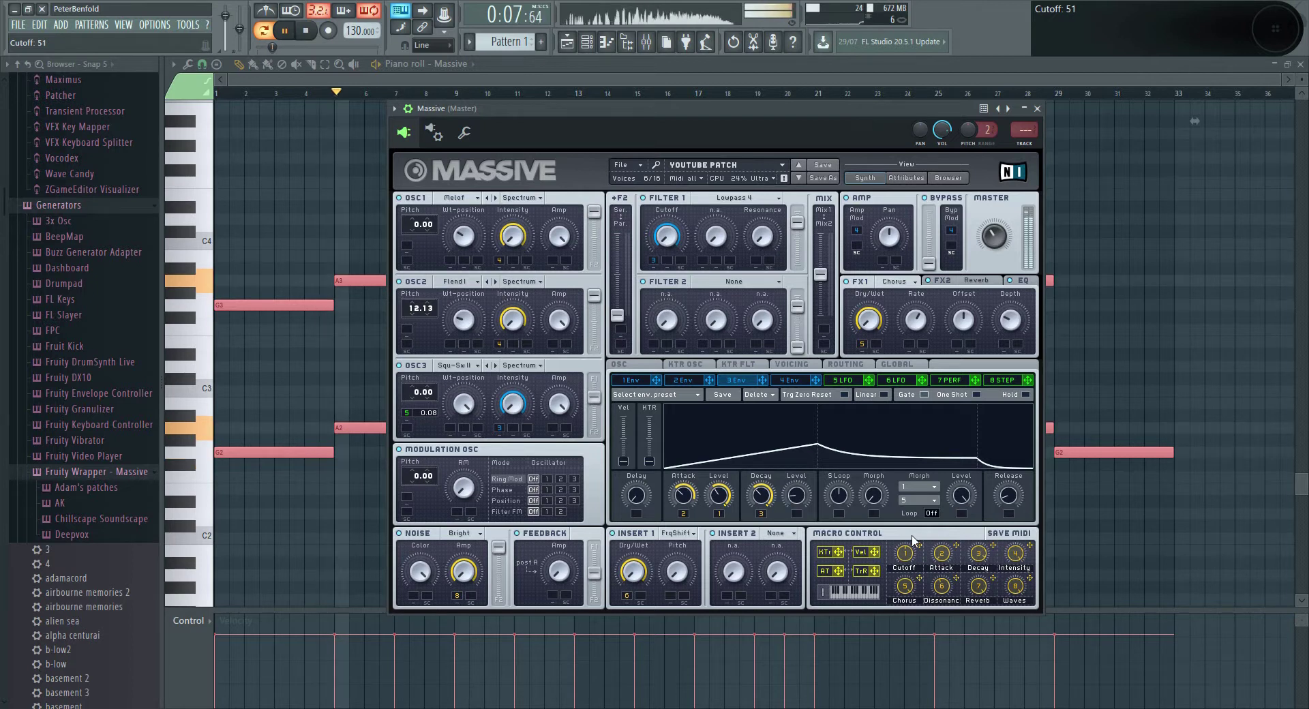
{"action": "scroll", "coordinate": [910, 556], "scroll_direction": "up", "scroll_amount": 3}
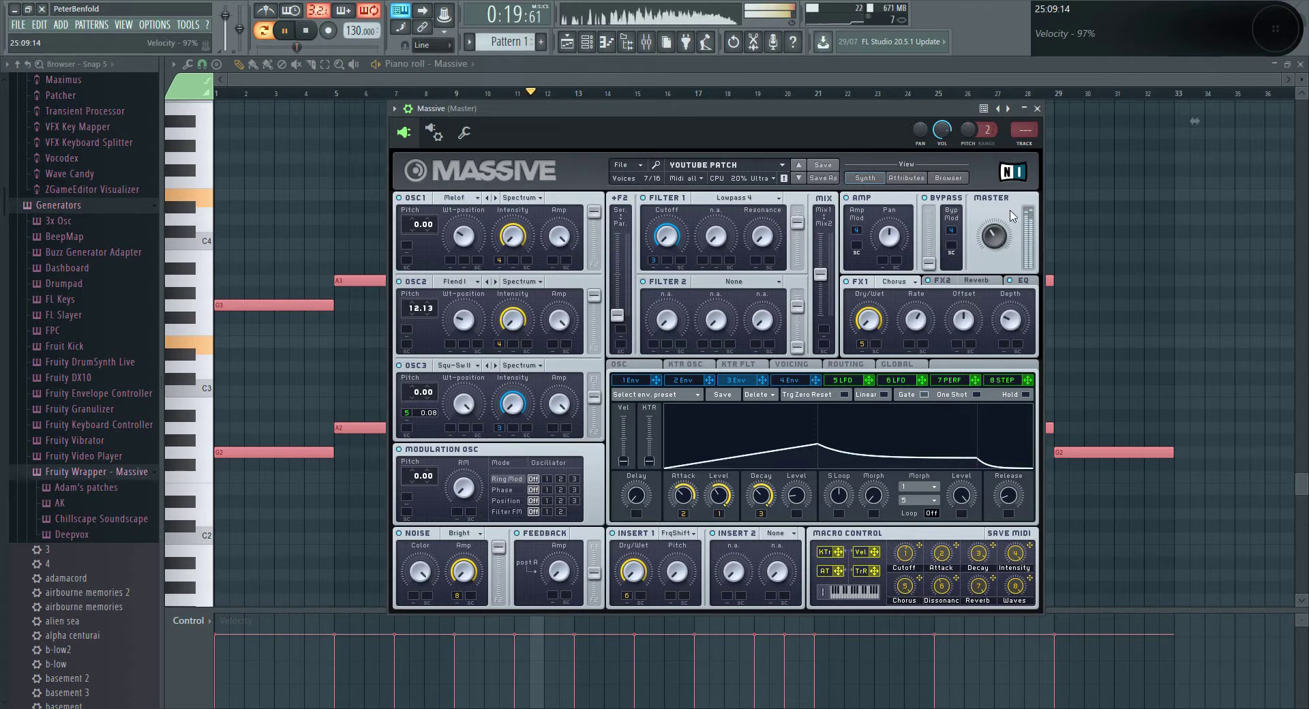
{"action": "left_click_drag", "start_coordinate": [1000, 254], "coordinate": [1002, 246]}
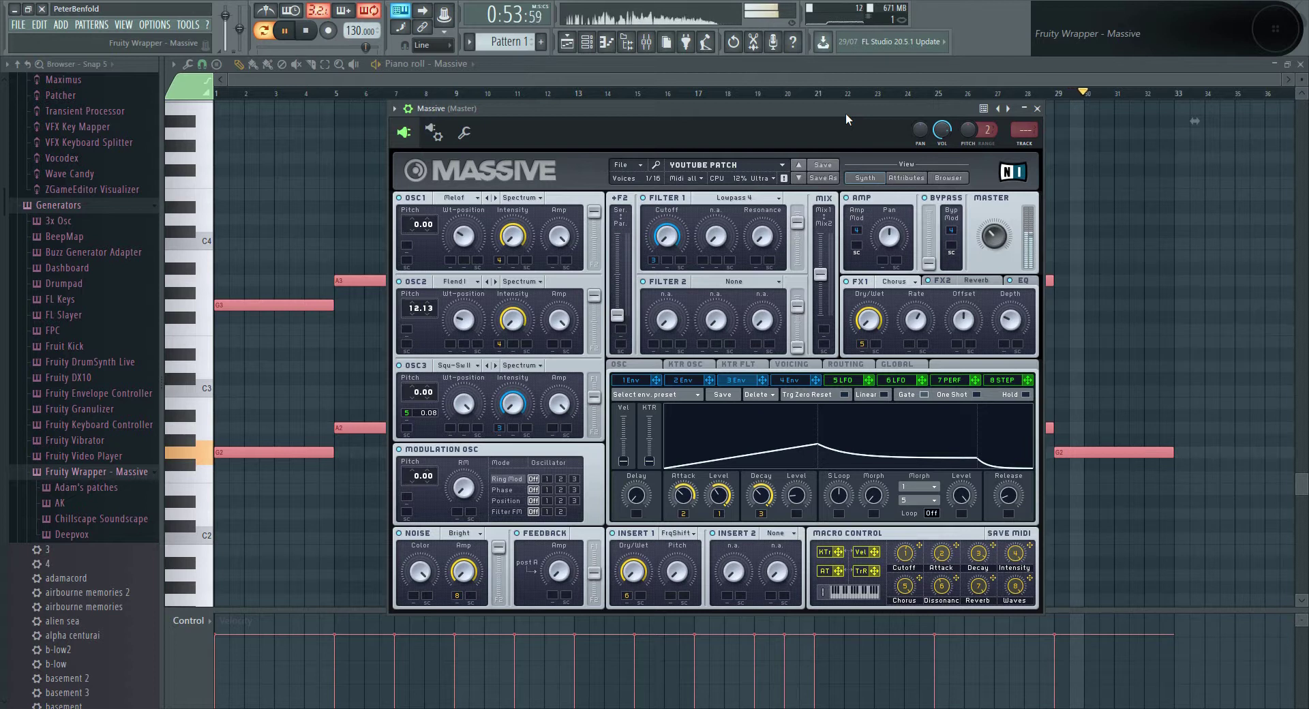
{"action": "key", "text": "space"}
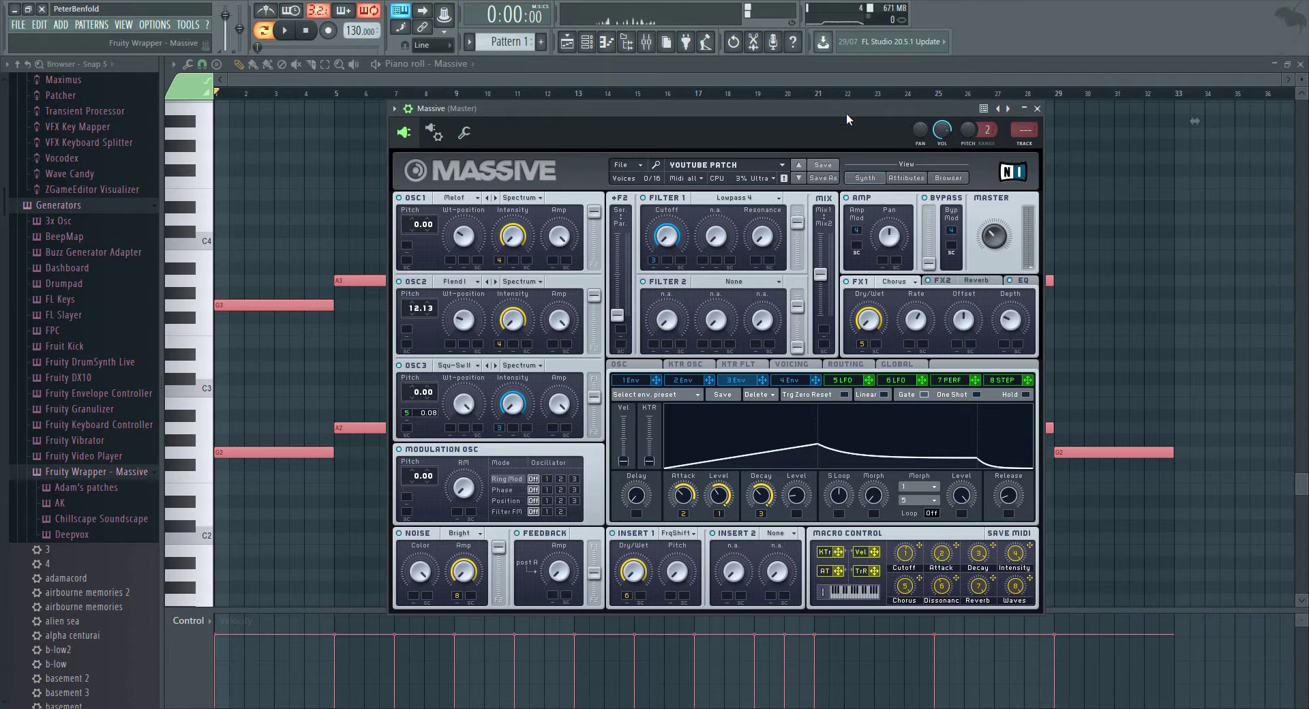
Start a new blank Massive sound, display envelope 4 and audition the default sound with the pattern.
{"action": "scroll", "coordinate": [354, 200], "scroll_direction": "up", "scroll_amount": 10}
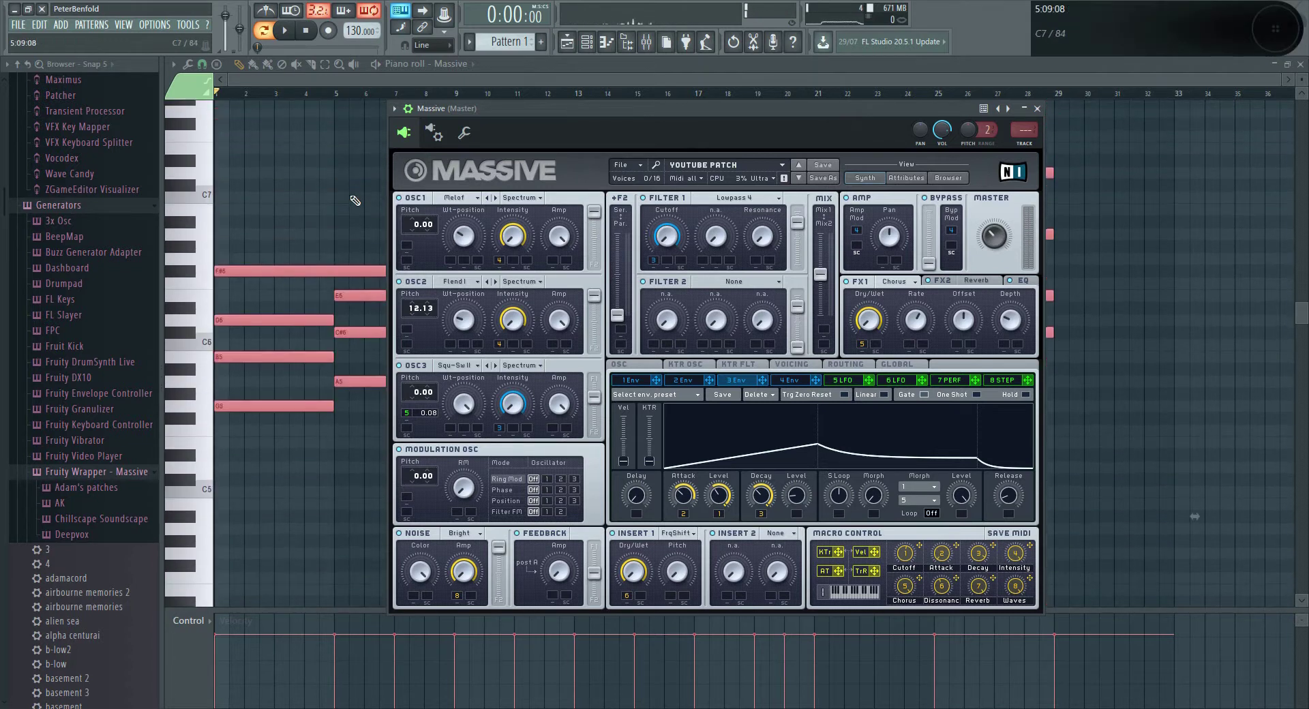
{"action": "left_click", "coordinate": [632, 166]}
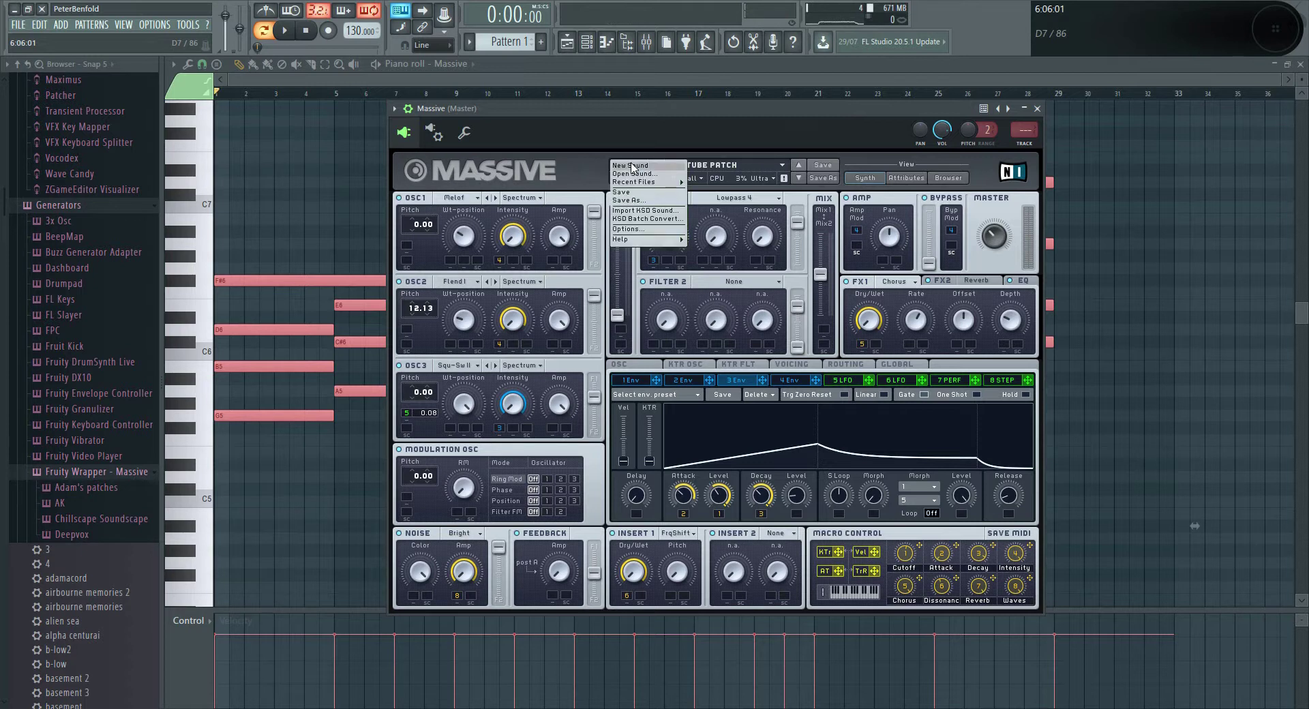
{"action": "left_click", "coordinate": [632, 166]}
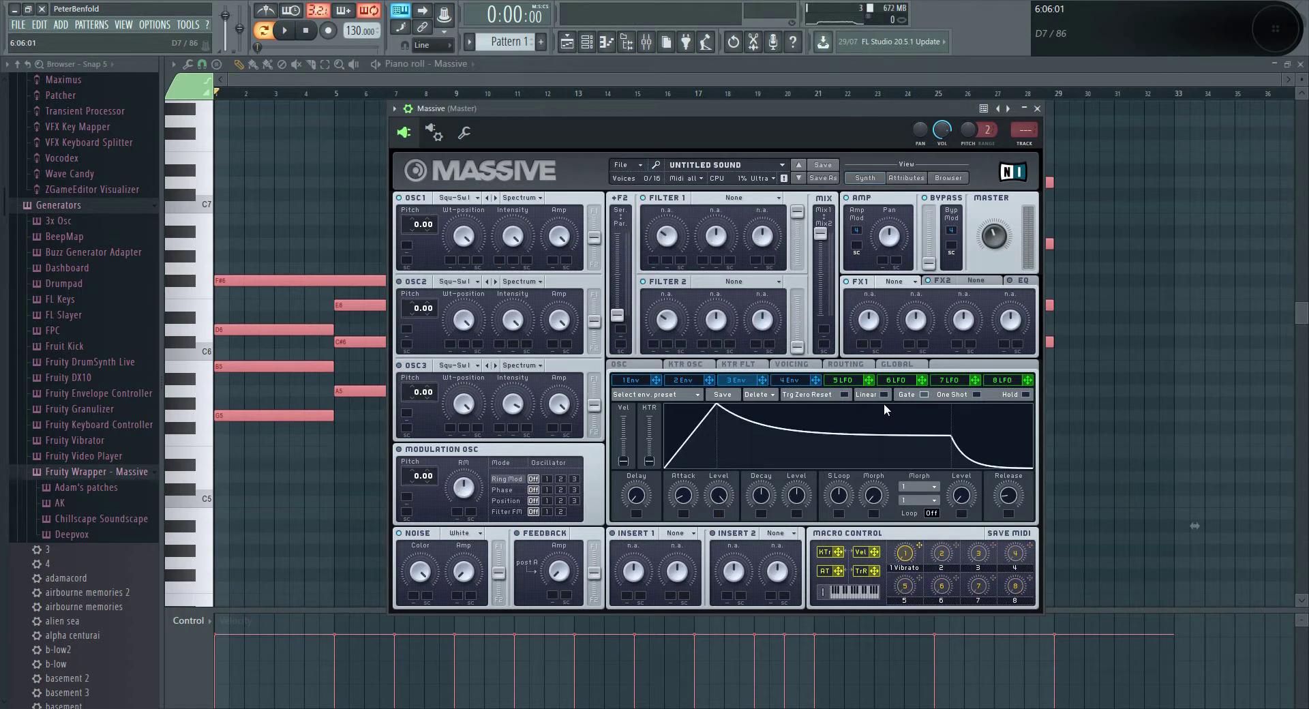
{"action": "left_click", "coordinate": [793, 380]}
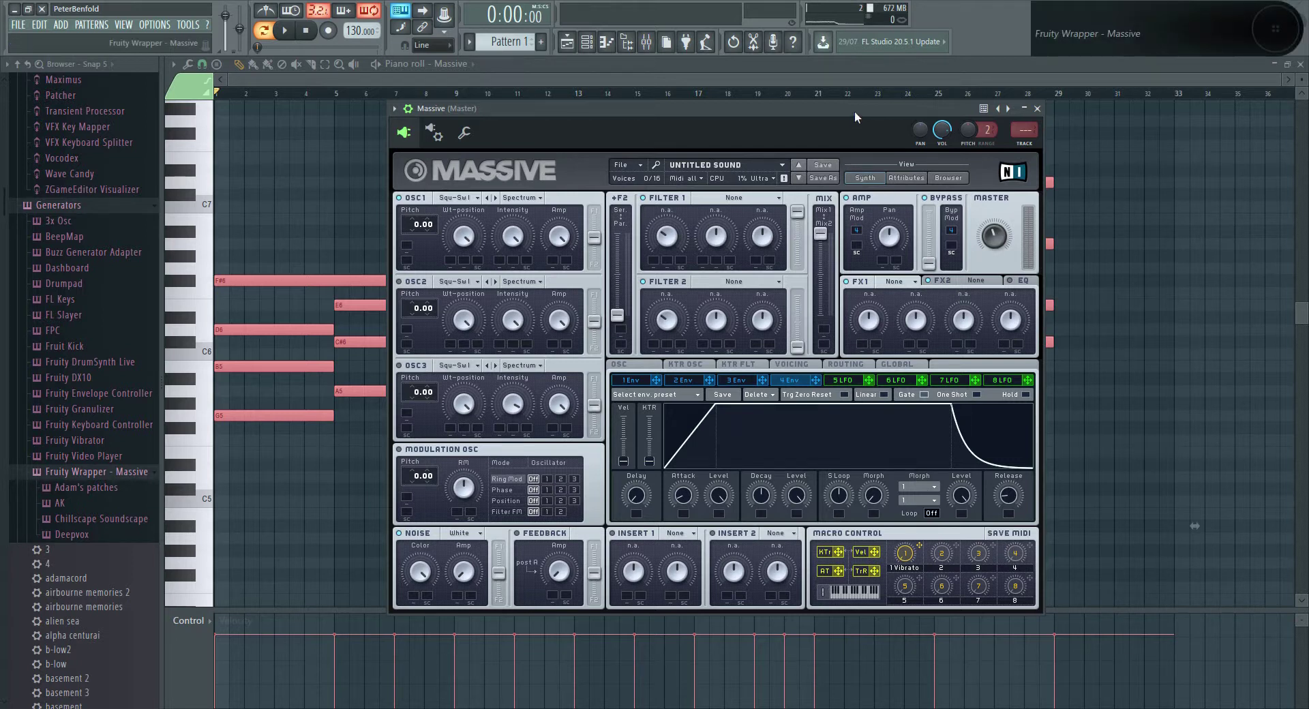
{"action": "key", "text": "space"}
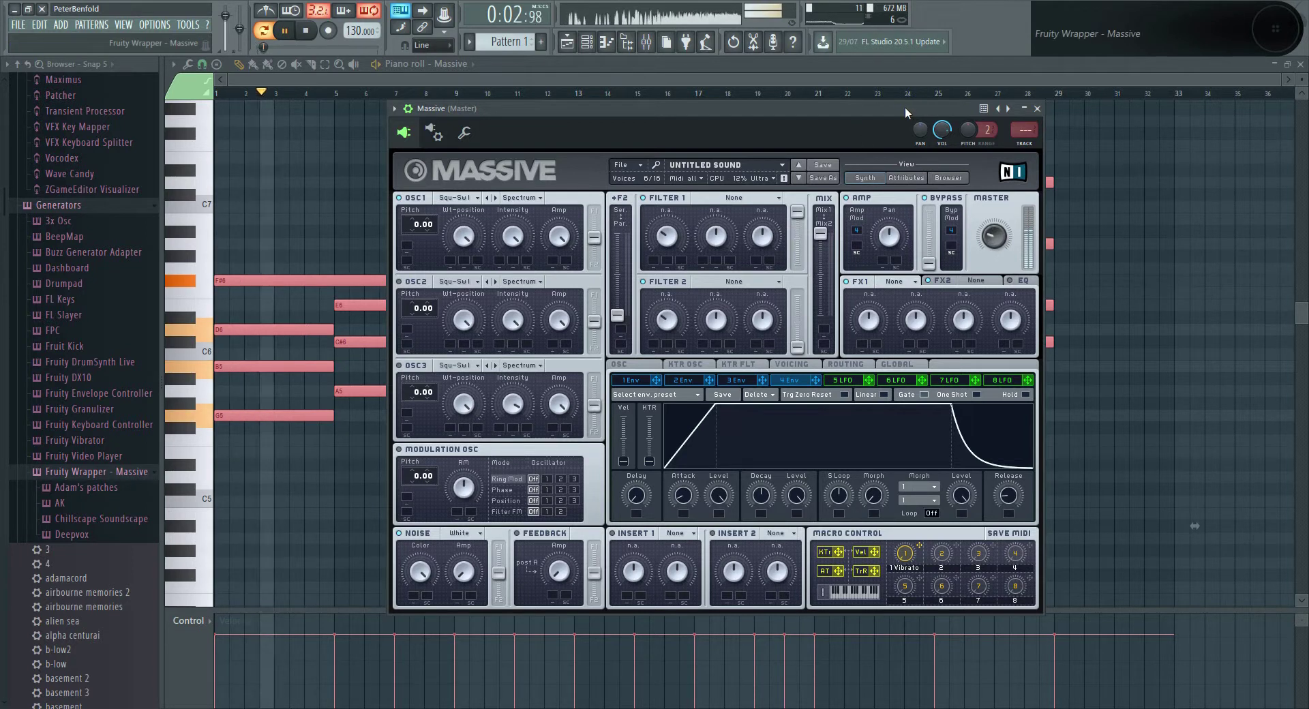
{"action": "key", "text": "space"}
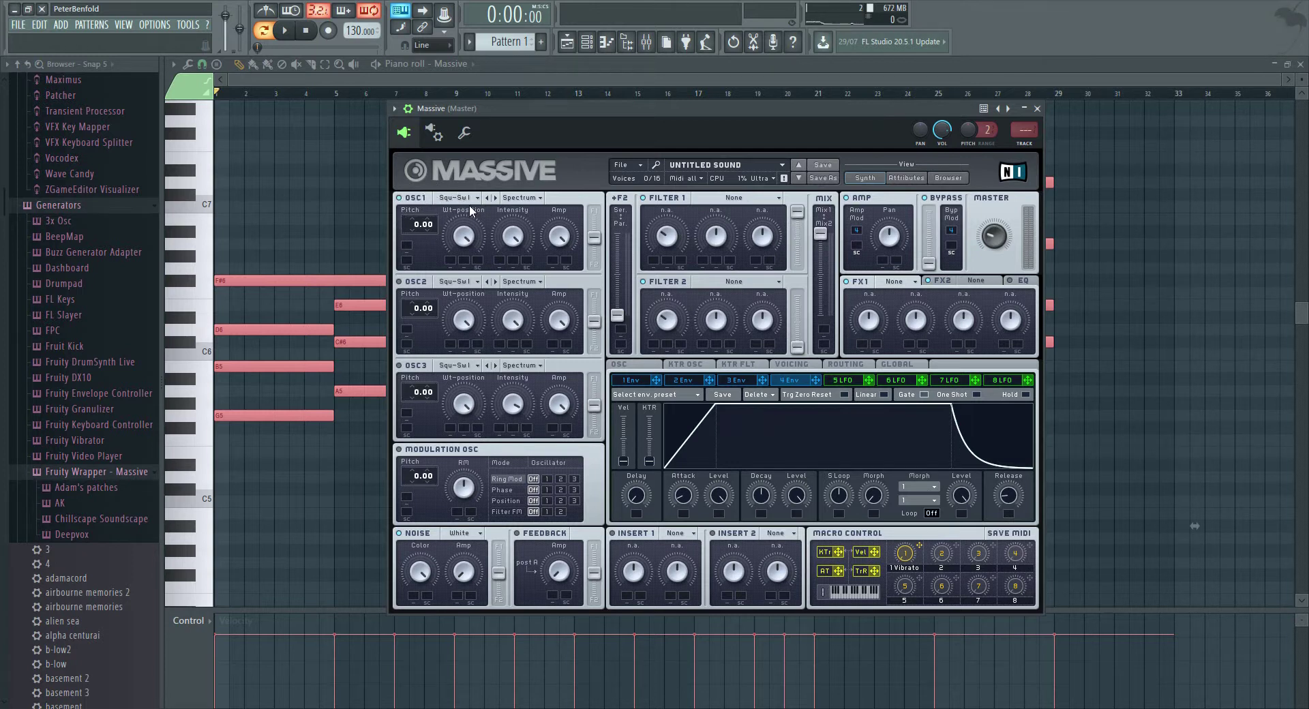
Load the Melofant wavetable into oscillator 1 and try its wavetable position around 28 during playback.
{"action": "left_click", "coordinate": [444, 199]}
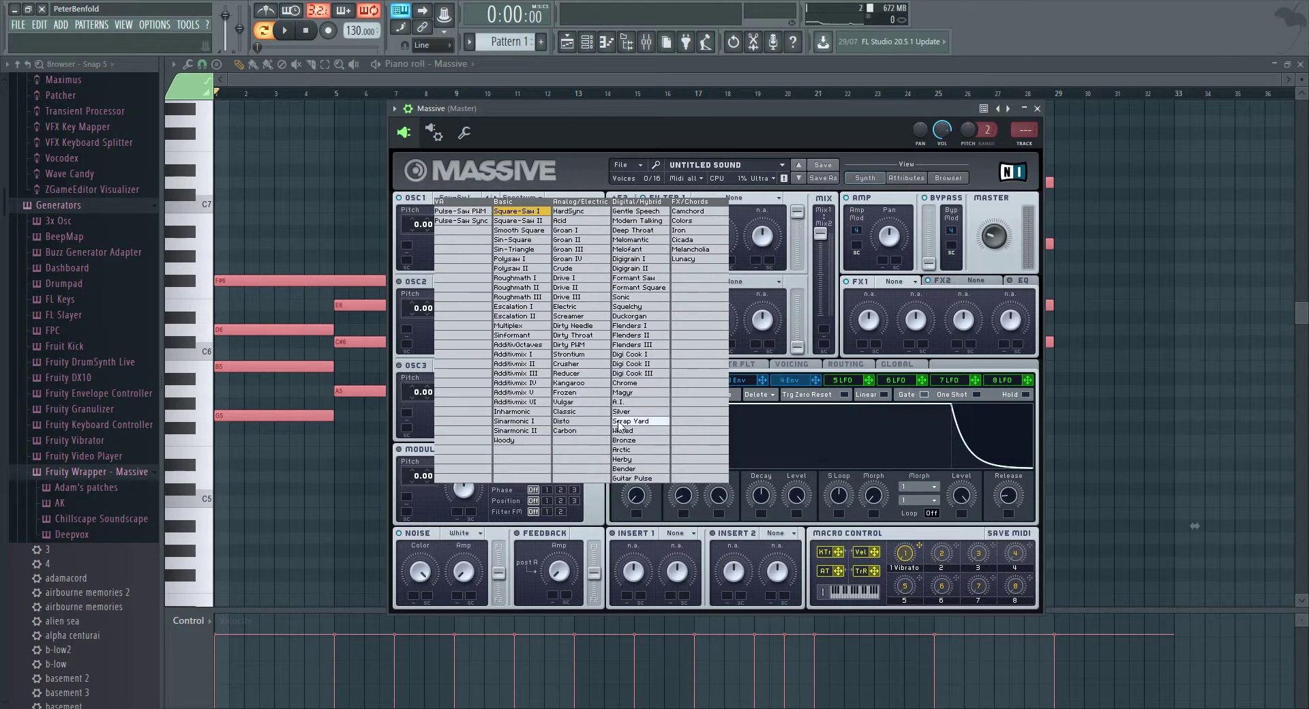
{"action": "left_click", "coordinate": [629, 248]}
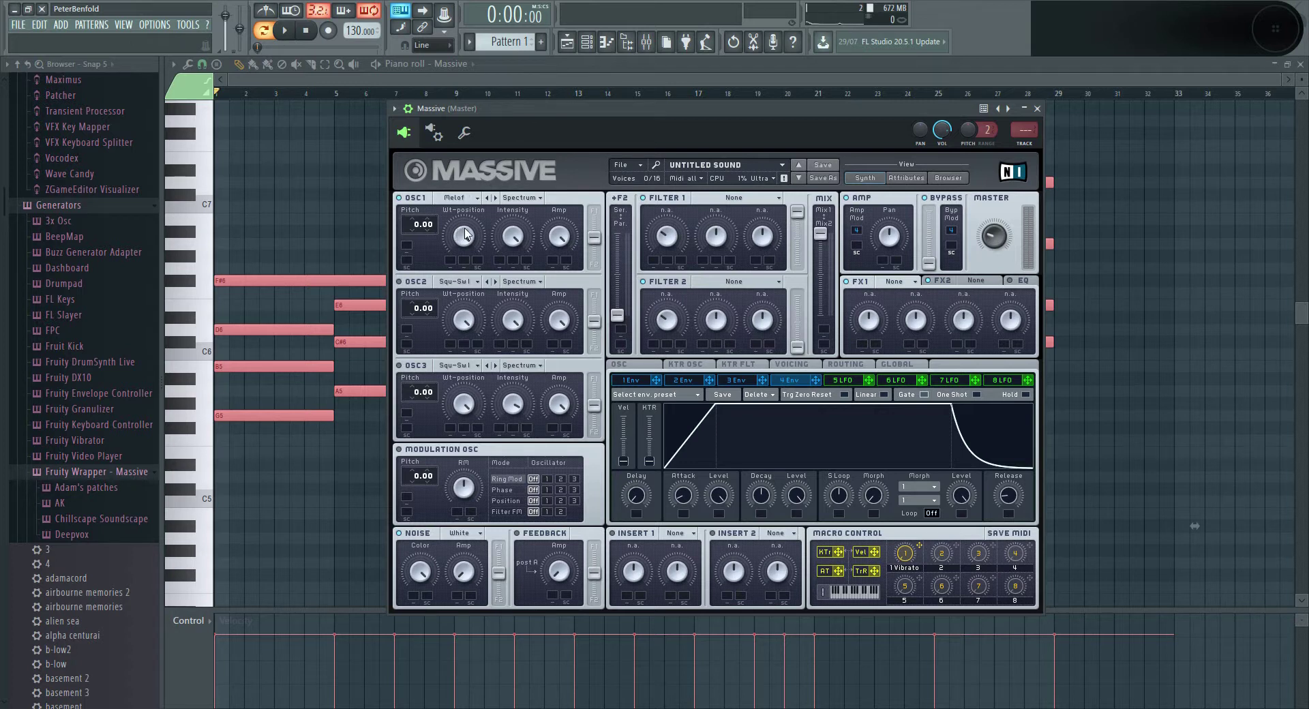
{"action": "key", "text": "space"}
{"action": "left_click_drag", "start_coordinate": [466, 234], "coordinate": [466, 319]}
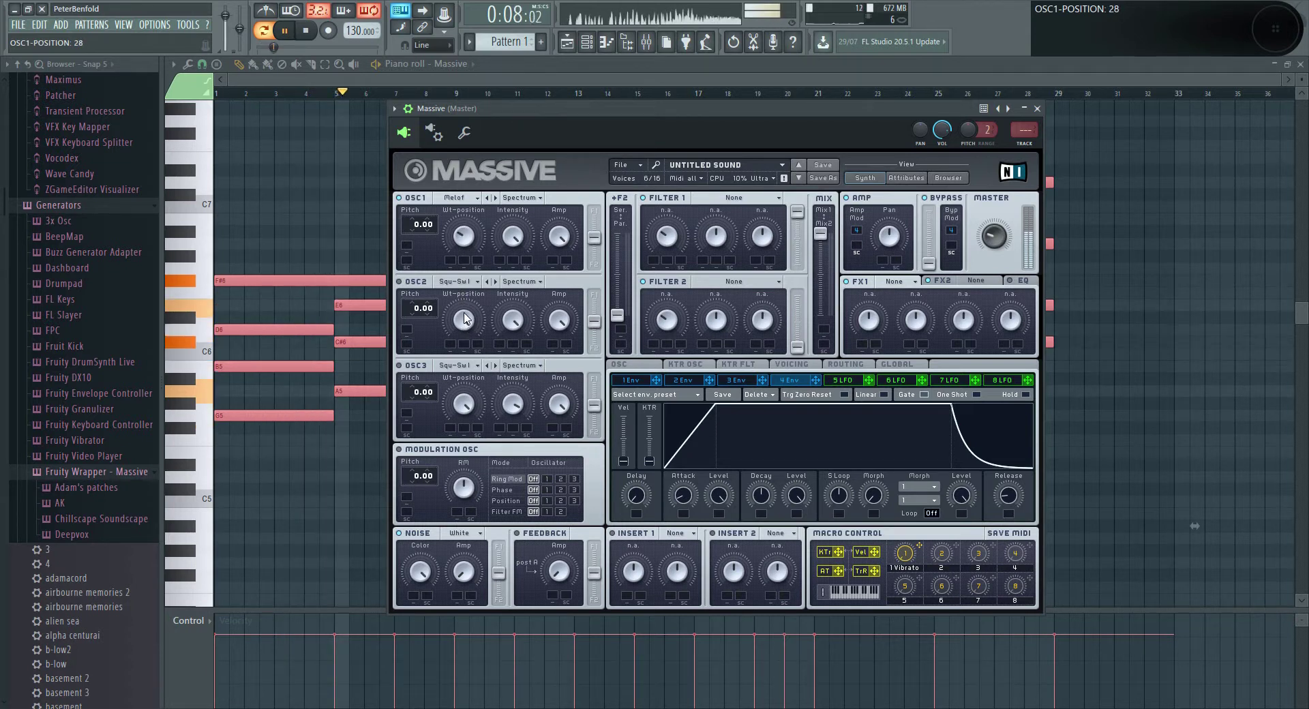
{"action": "key", "text": "space"}
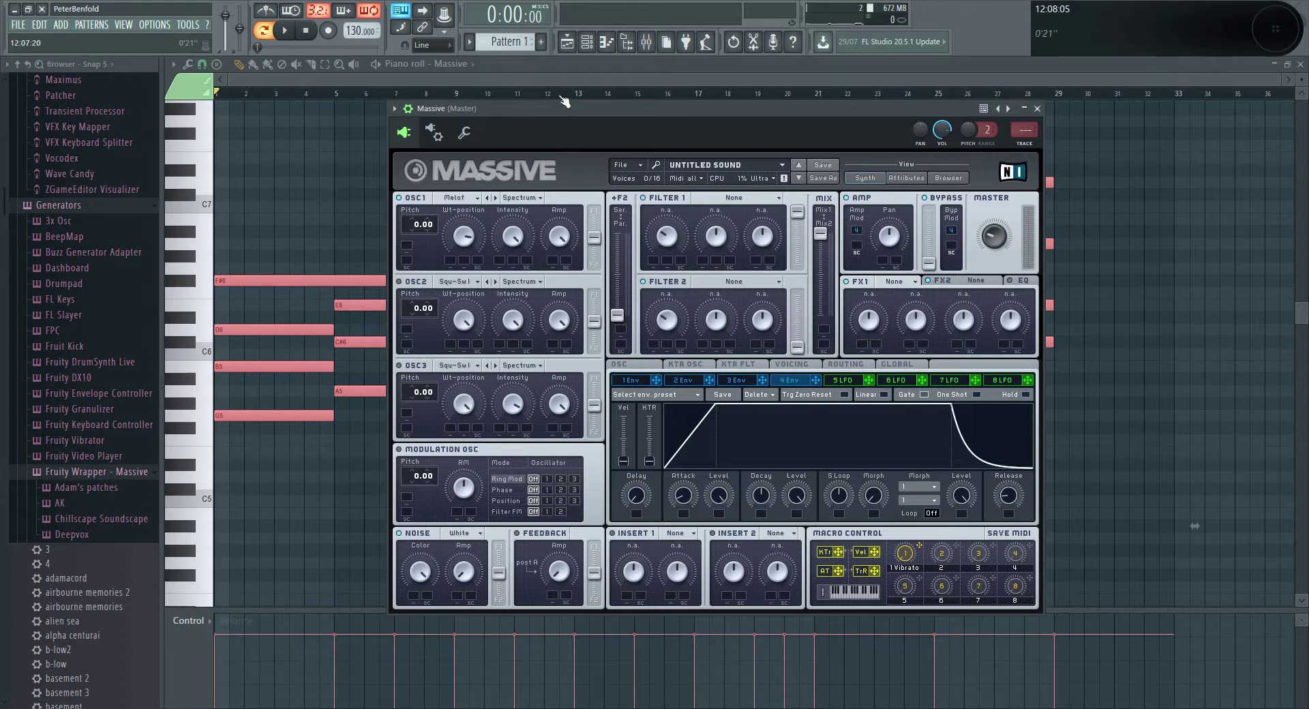
Tune oscillator 1's wavetable position by ear to about 31 and route the oscillator fully to filter 1.
{"action": "key", "text": "space"}
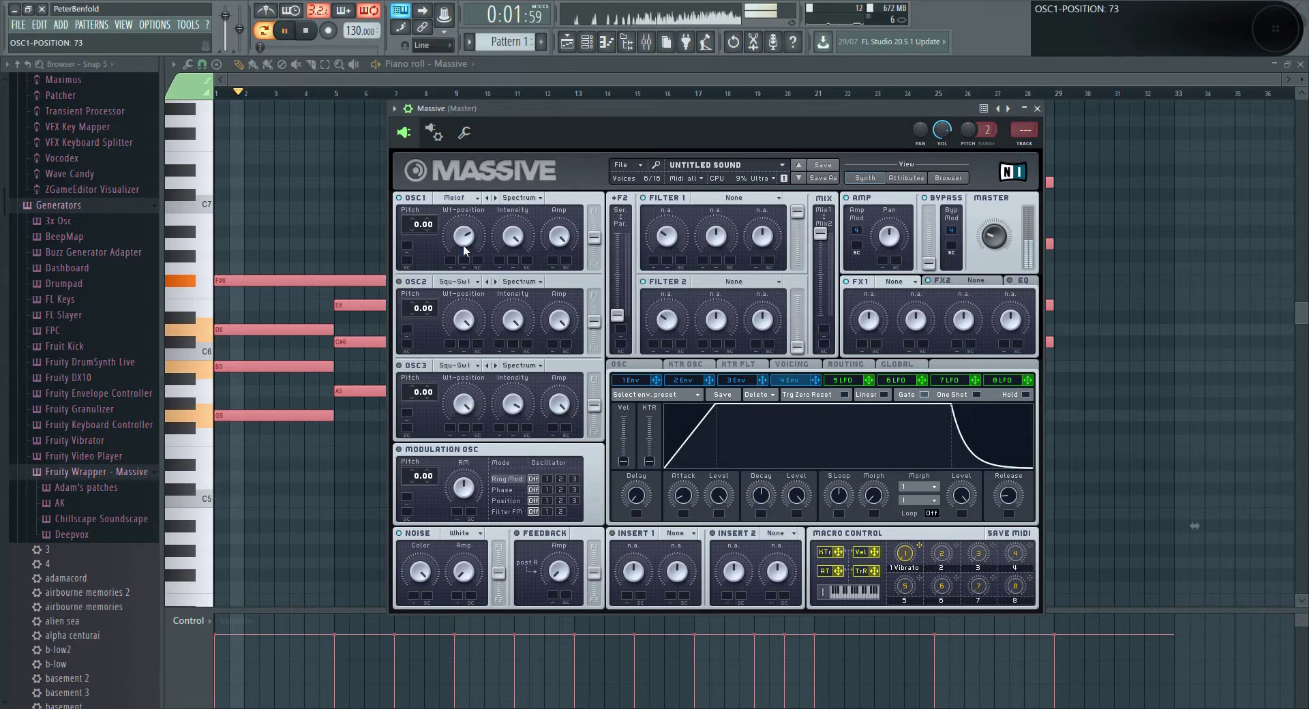
{"action": "key", "text": "space"}
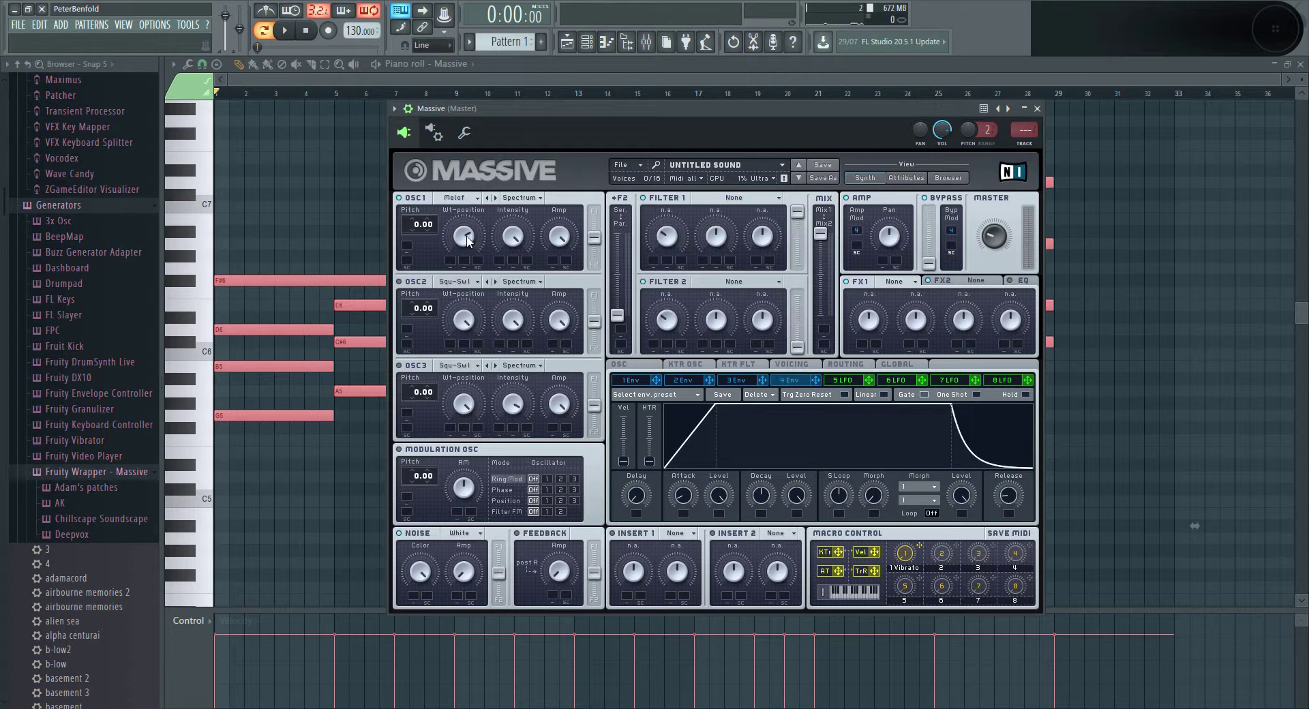
{"action": "mouse_move", "coordinate": [468, 238]}
{"action": "left_mouse_down"}
{"action": "mouse_move", "coordinate": [460, 261]}
{"action": "mouse_move", "coordinate": [462, 241]}
{"action": "left_mouse_up"}
{"action": "key", "text": "space"}
{"action": "left_click_drag", "start_coordinate": [462, 240], "coordinate": [466, 232]}
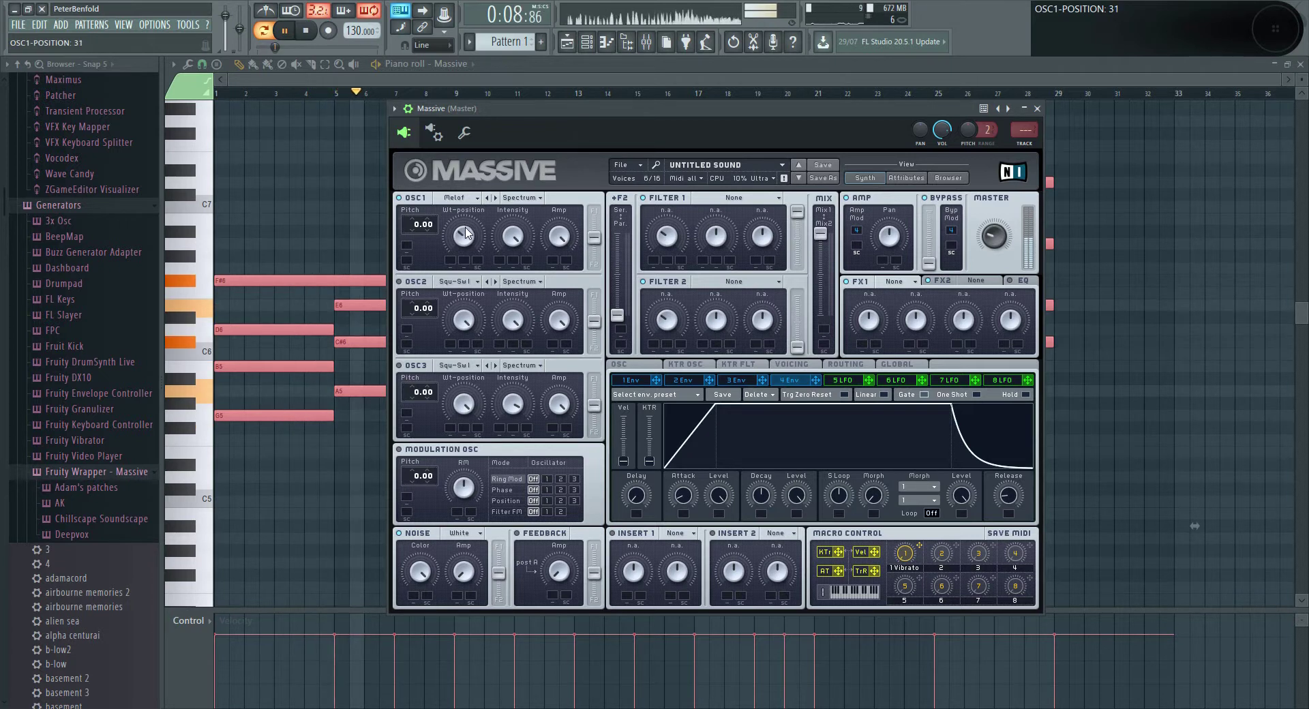
{"action": "key", "text": "space"}
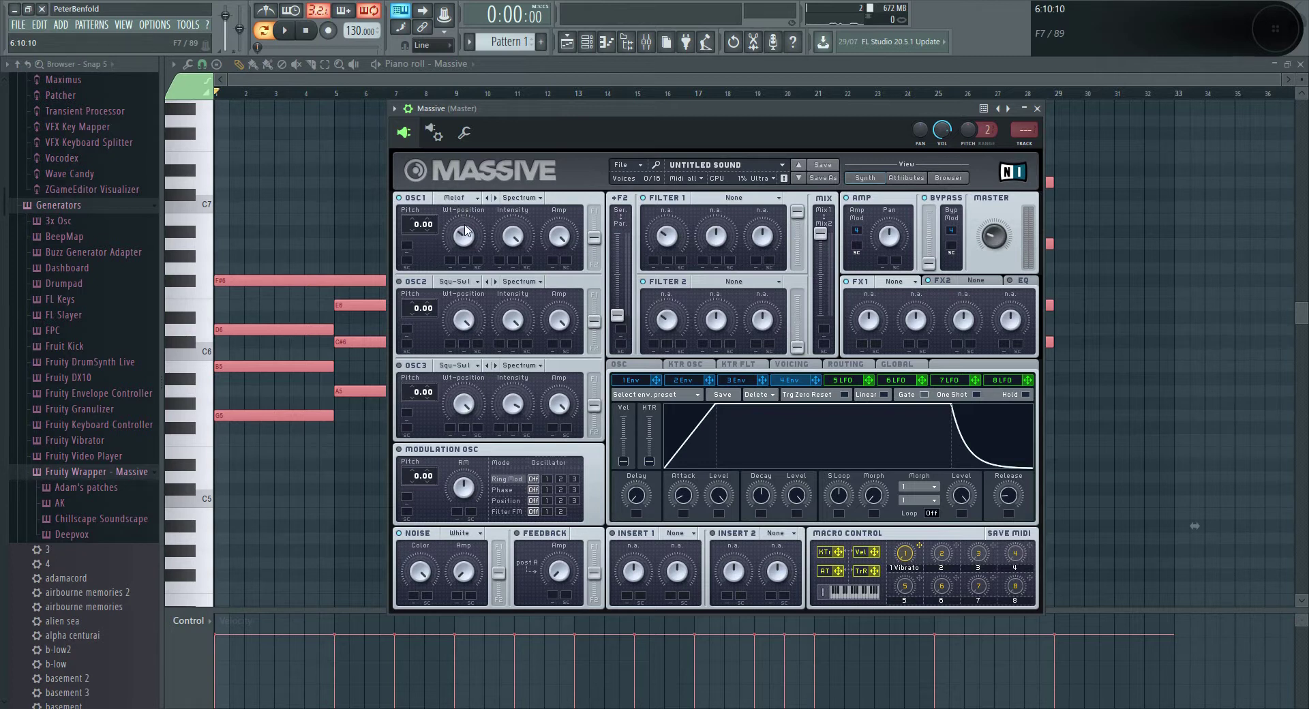
{"action": "left_click_drag", "start_coordinate": [588, 237], "coordinate": [589, 210]}
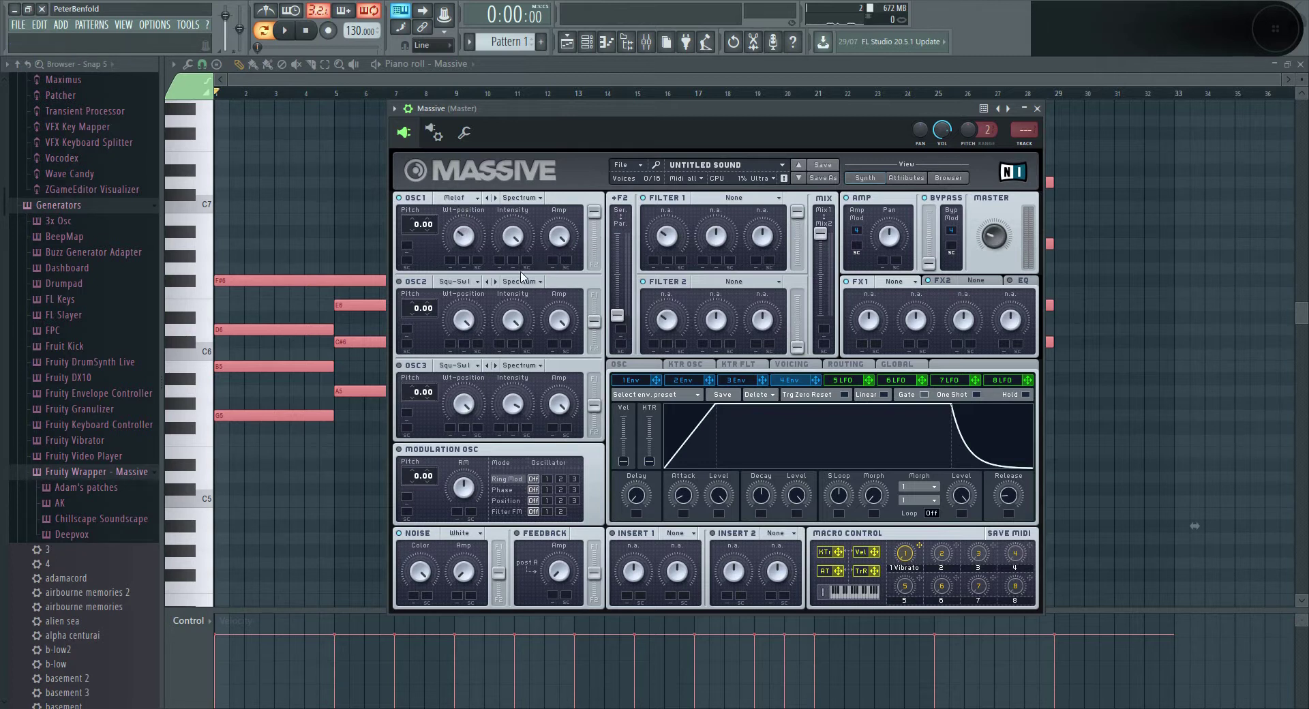
Set up oscillator 2 with the Flenders I wavetable, a low wavetable position and full filter 1 routing, and audition it.
{"action": "left_click", "coordinate": [455, 282]}
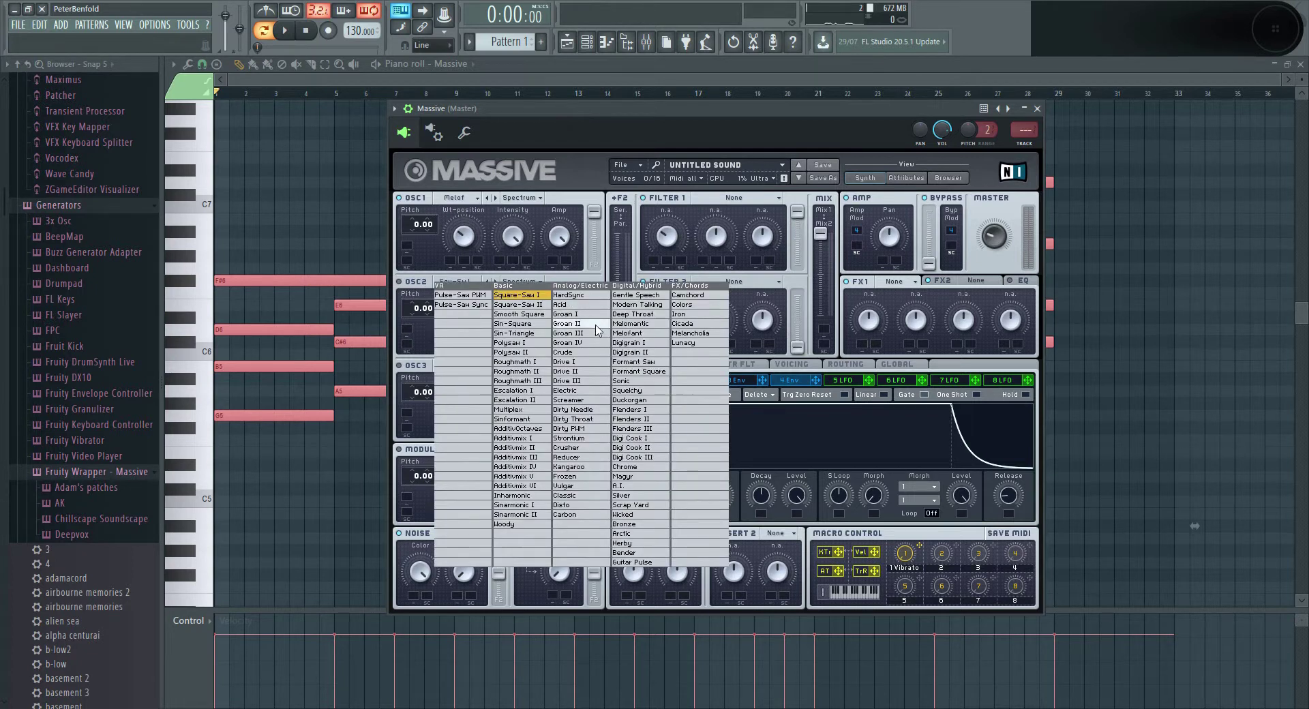
{"action": "left_click", "coordinate": [631, 410]}
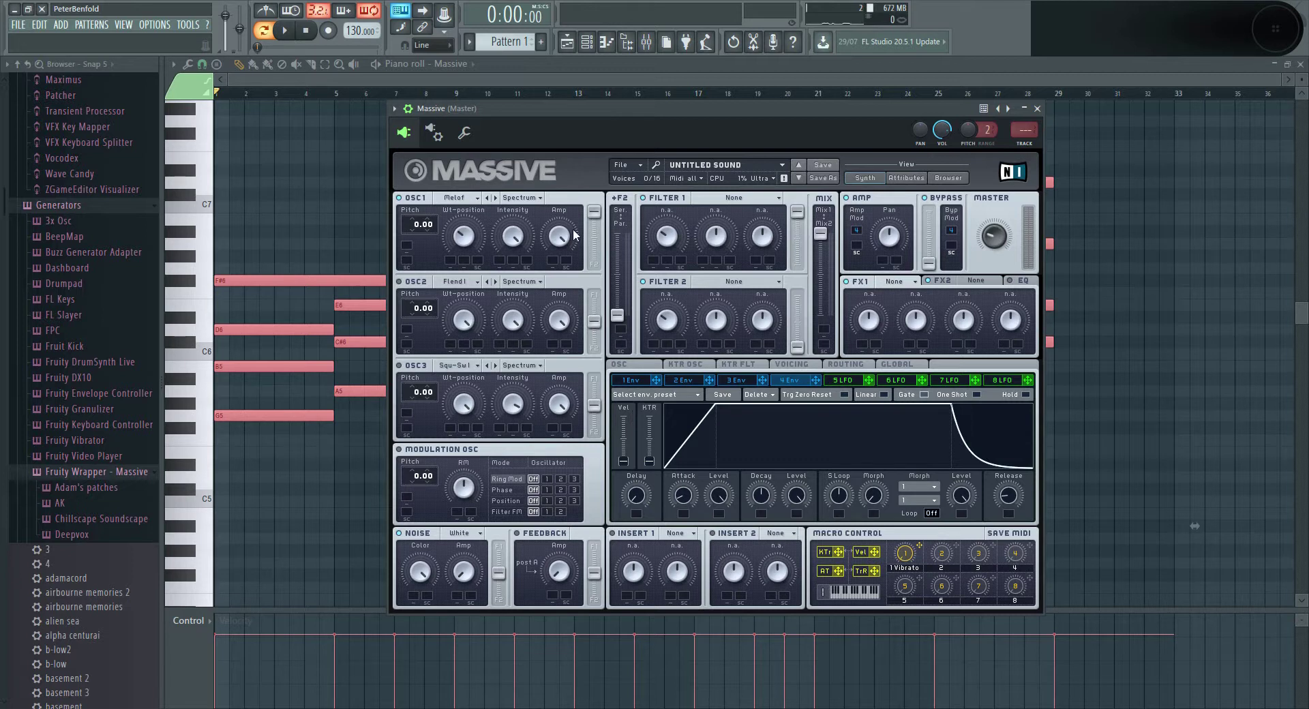
{"action": "left_click_drag", "start_coordinate": [473, 325], "coordinate": [466, 409]}
{"action": "left_click_drag", "start_coordinate": [594, 322], "coordinate": [595, 293]}
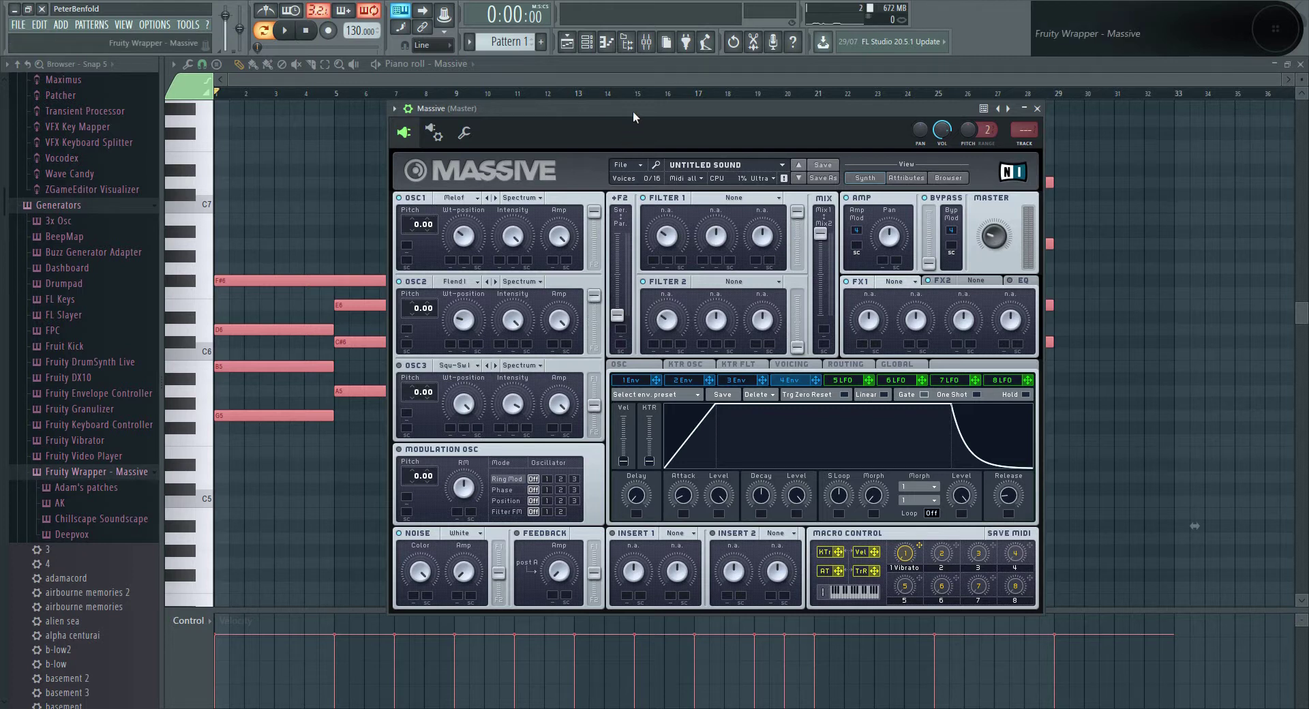
{"action": "key", "text": "space"}
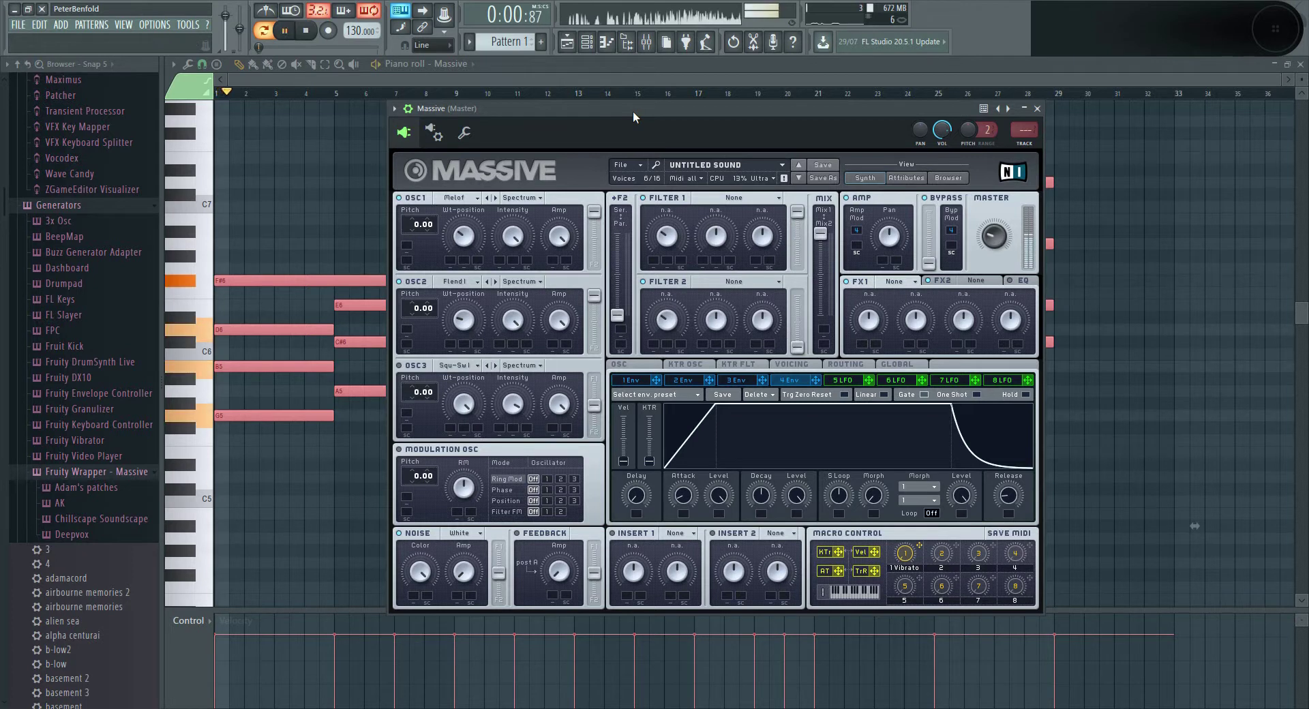
{"action": "key", "text": "space"}
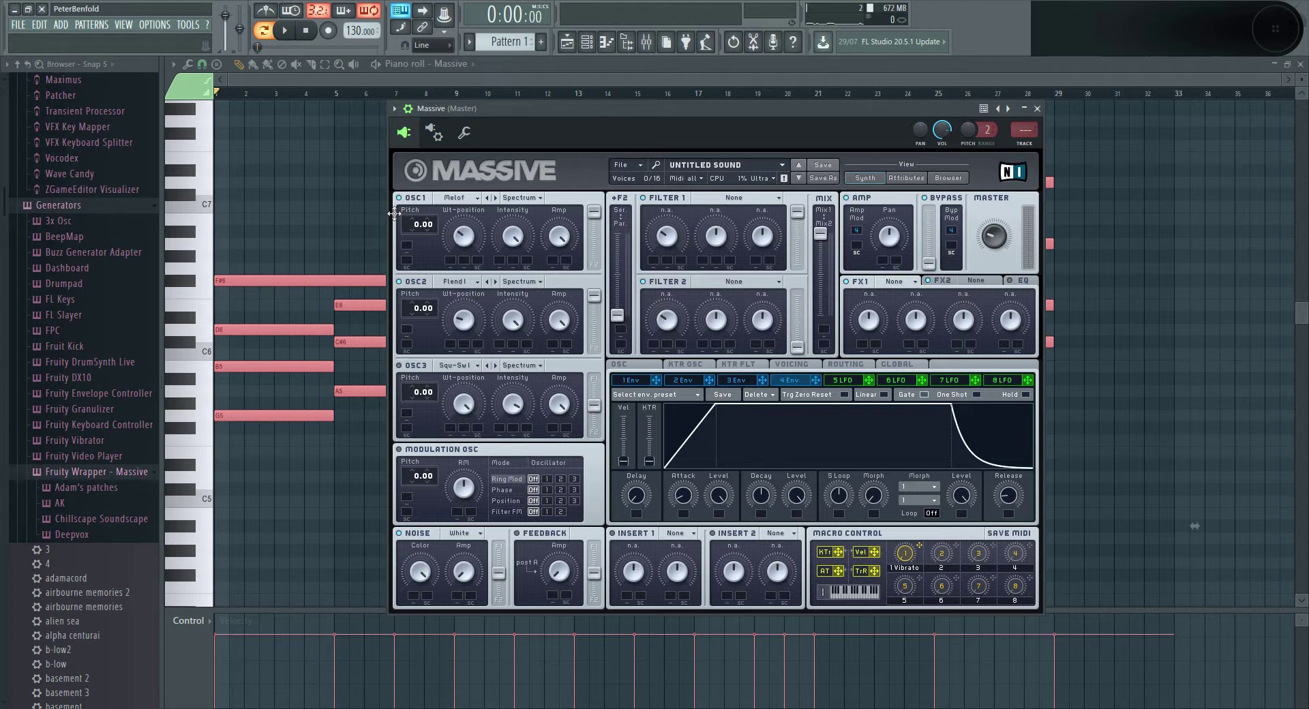
Set oscillator 2's pitch to 12.10 and audition the detuned octave with the pattern.
{"action": "left_click_drag", "start_coordinate": [411, 317], "coordinate": [433, 300]}
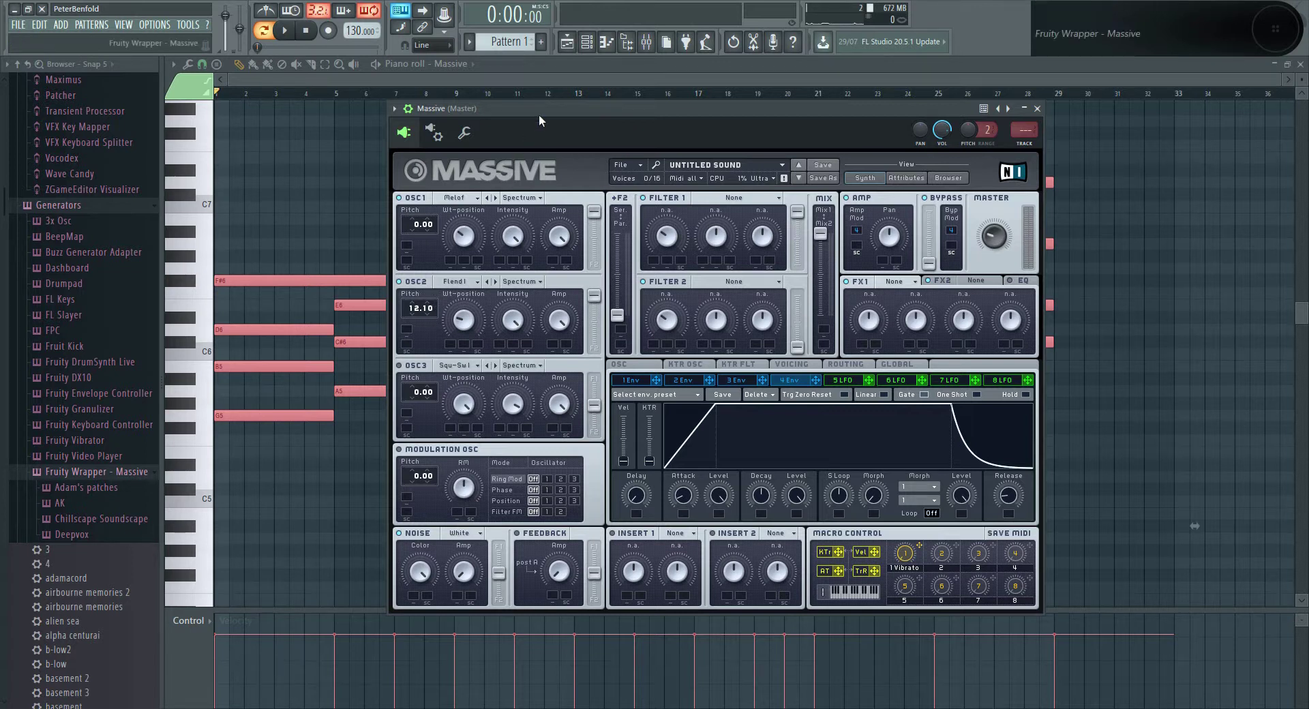
{"action": "key", "text": "space"}
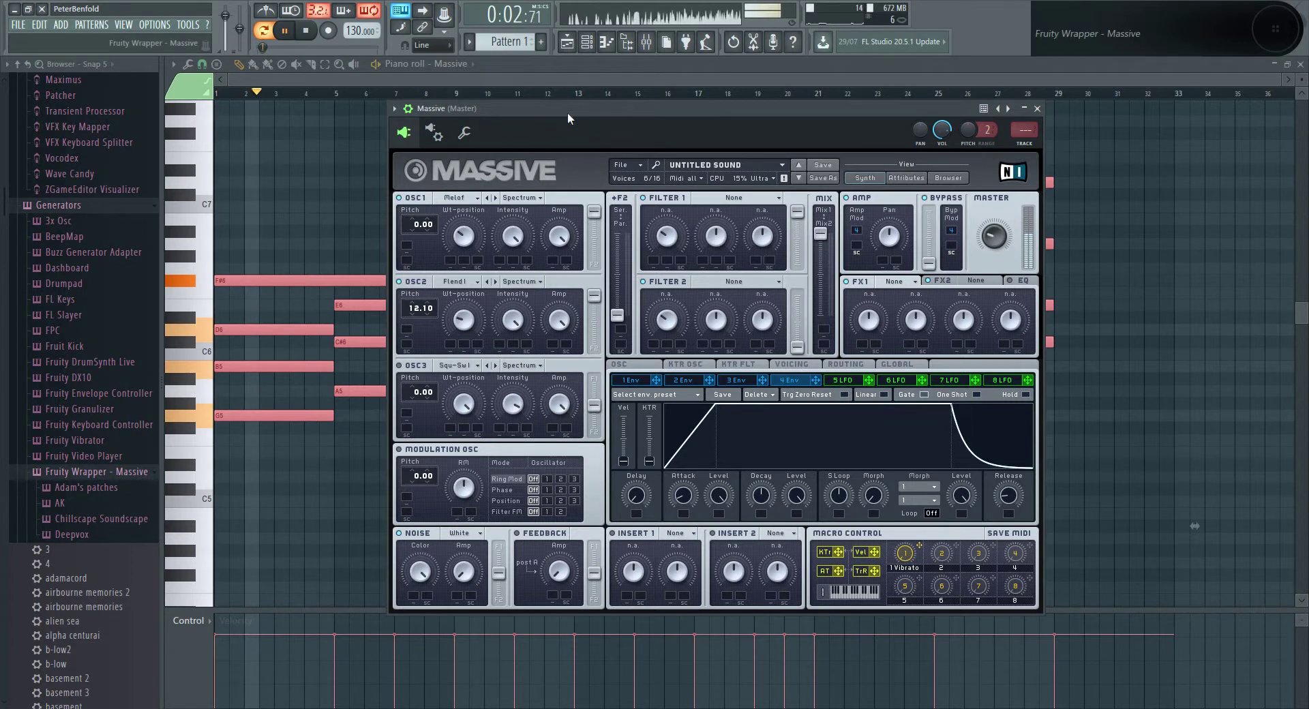
{"action": "key", "text": "space"}
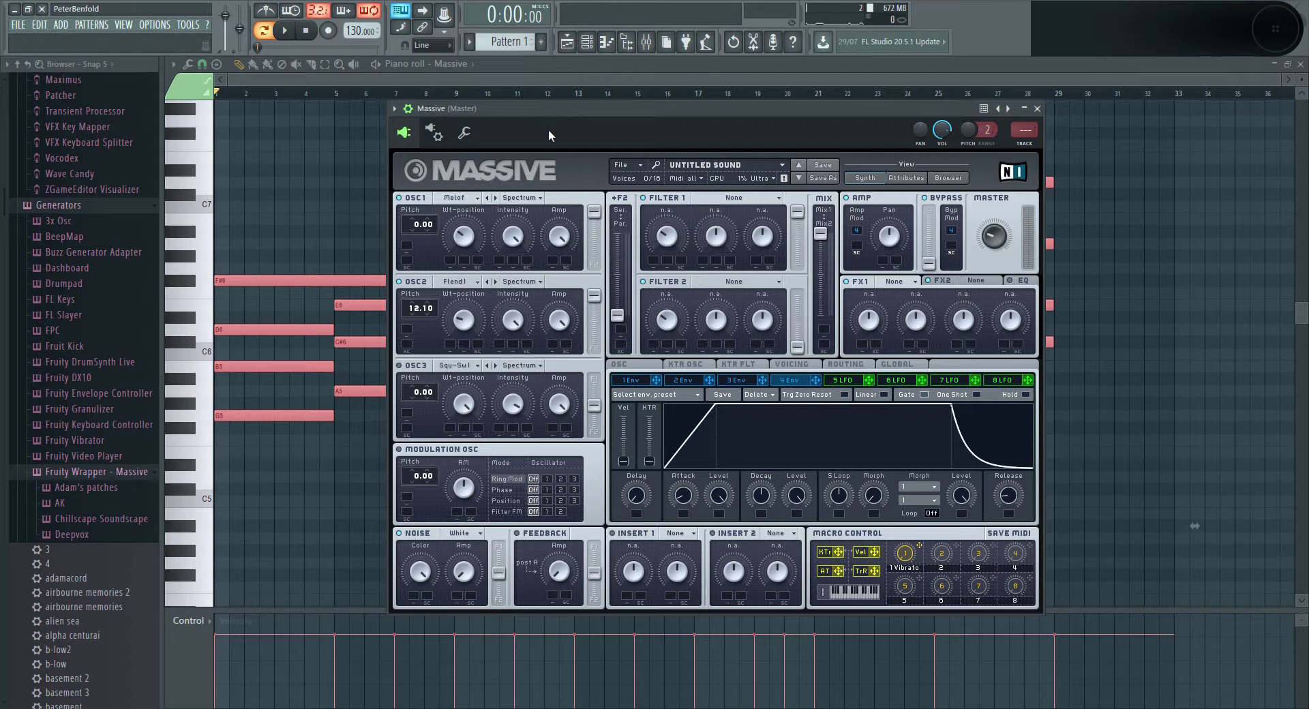
Set up oscillator 3 with the Square-Saw II wavetable, filter routing of 24/76 and intensity of 100.
{"action": "left_click", "coordinate": [495, 366]}
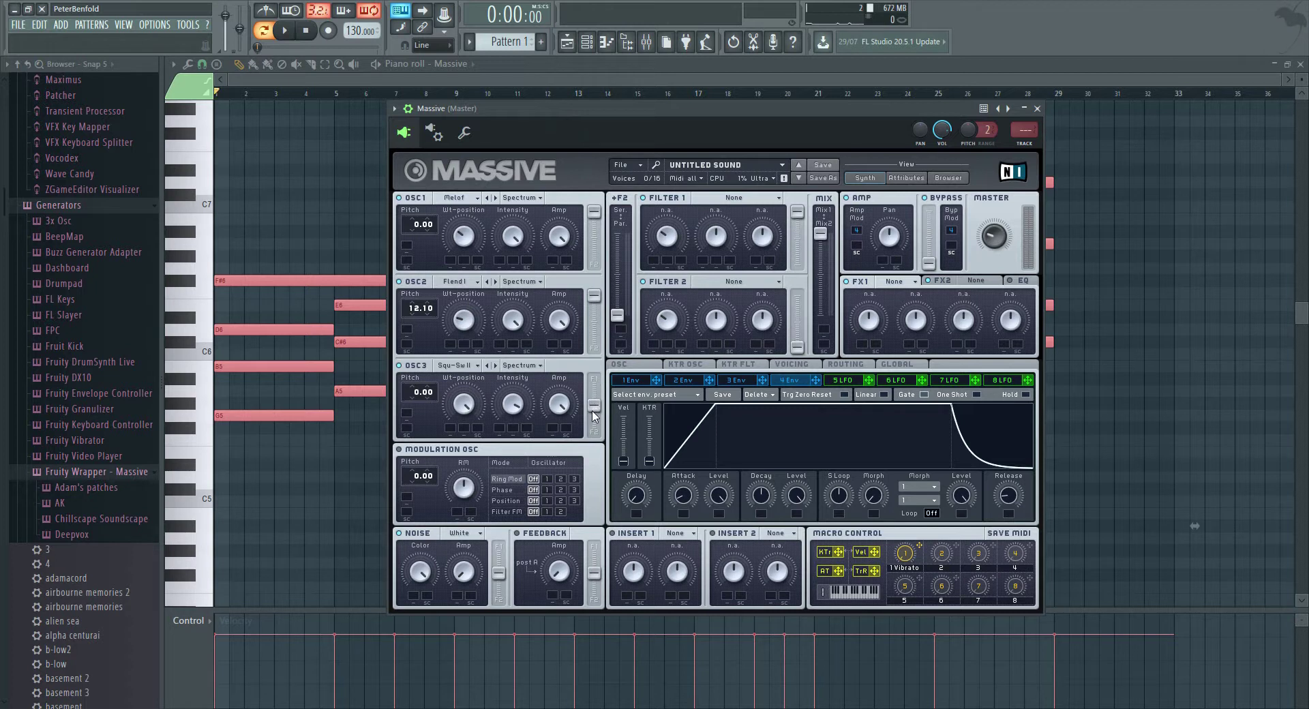
{"action": "left_click_drag", "start_coordinate": [594, 416], "coordinate": [603, 388]}
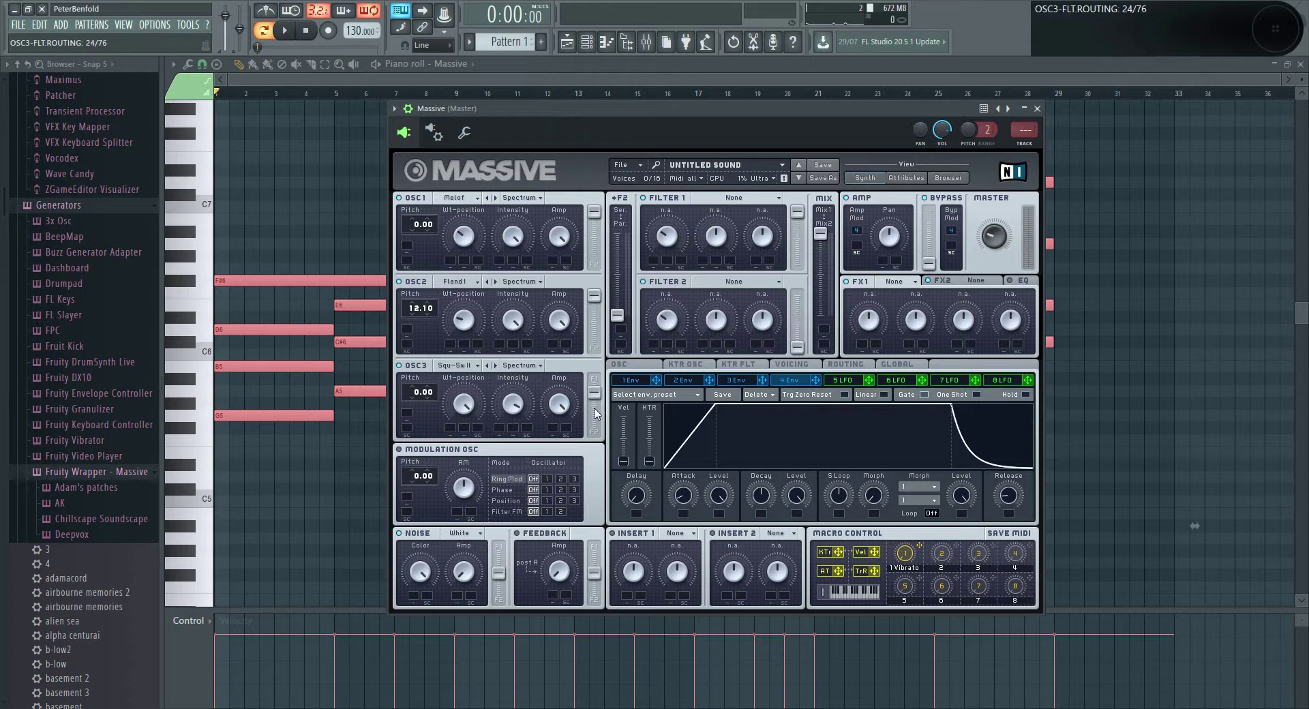
{"action": "left_click", "coordinate": [523, 418]}
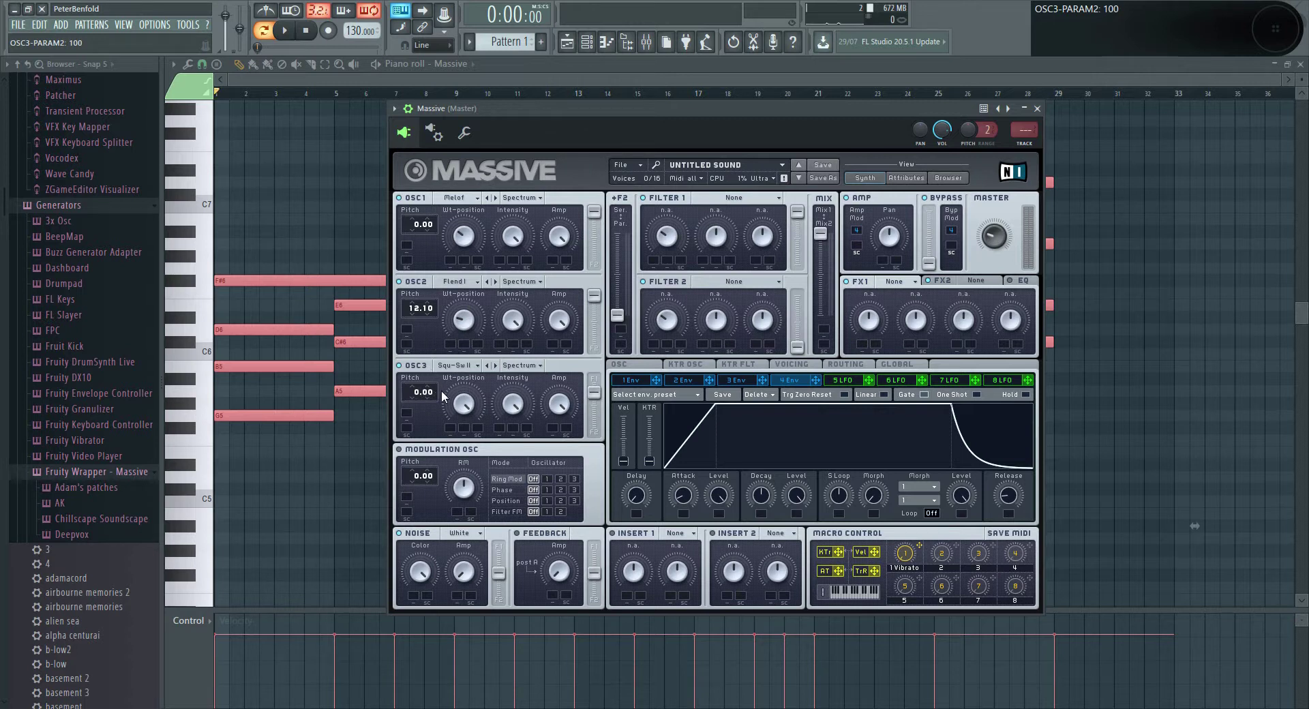
Assign LFO 5 to oscillator 3's pitch with a modulation amount of 0.10.
{"action": "left_click", "coordinate": [854, 379]}
{"action": "left_click_drag", "start_coordinate": [760, 384], "coordinate": [439, 375]}
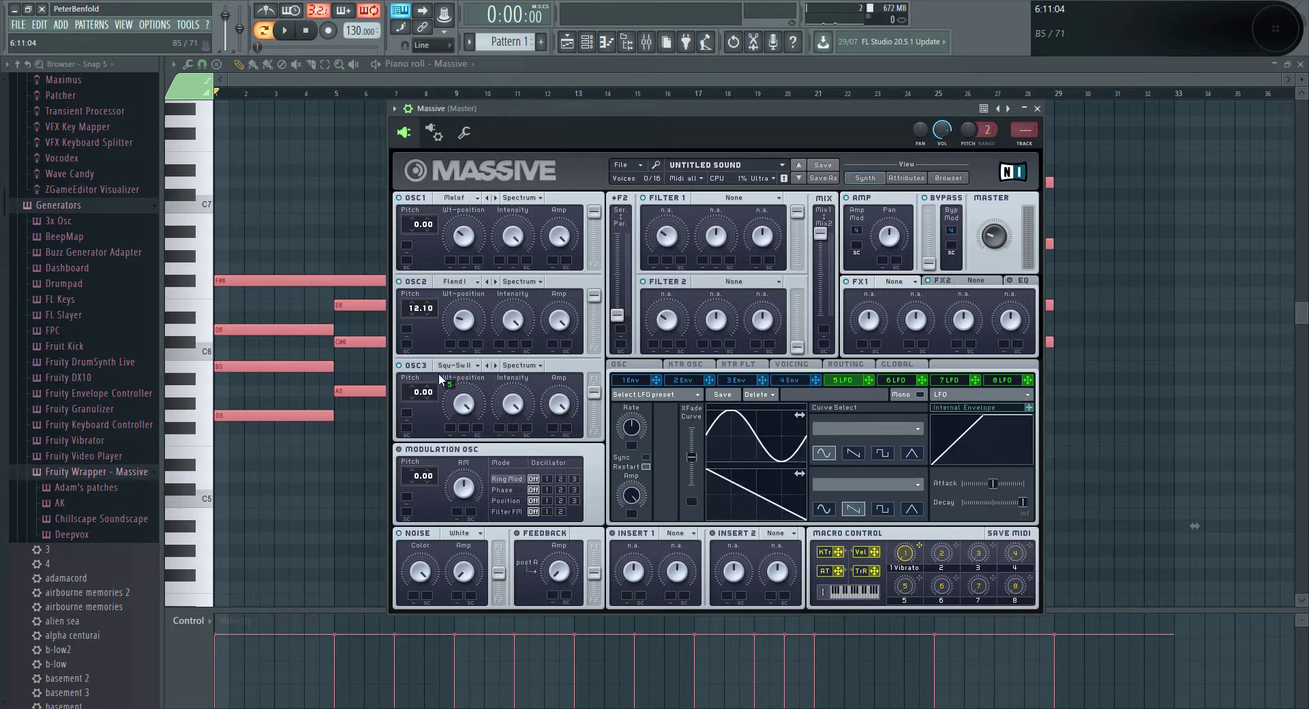
{"action": "left_click_drag", "start_coordinate": [441, 422], "coordinate": [444, 405]}
Sync LFO 5 at a 1/1 ratio with its crossfade fully on the sine curve, and audition the sound.
{"action": "left_click", "coordinate": [645, 458]}
{"action": "left_click_drag", "start_coordinate": [641, 435], "coordinate": [640, 452]}
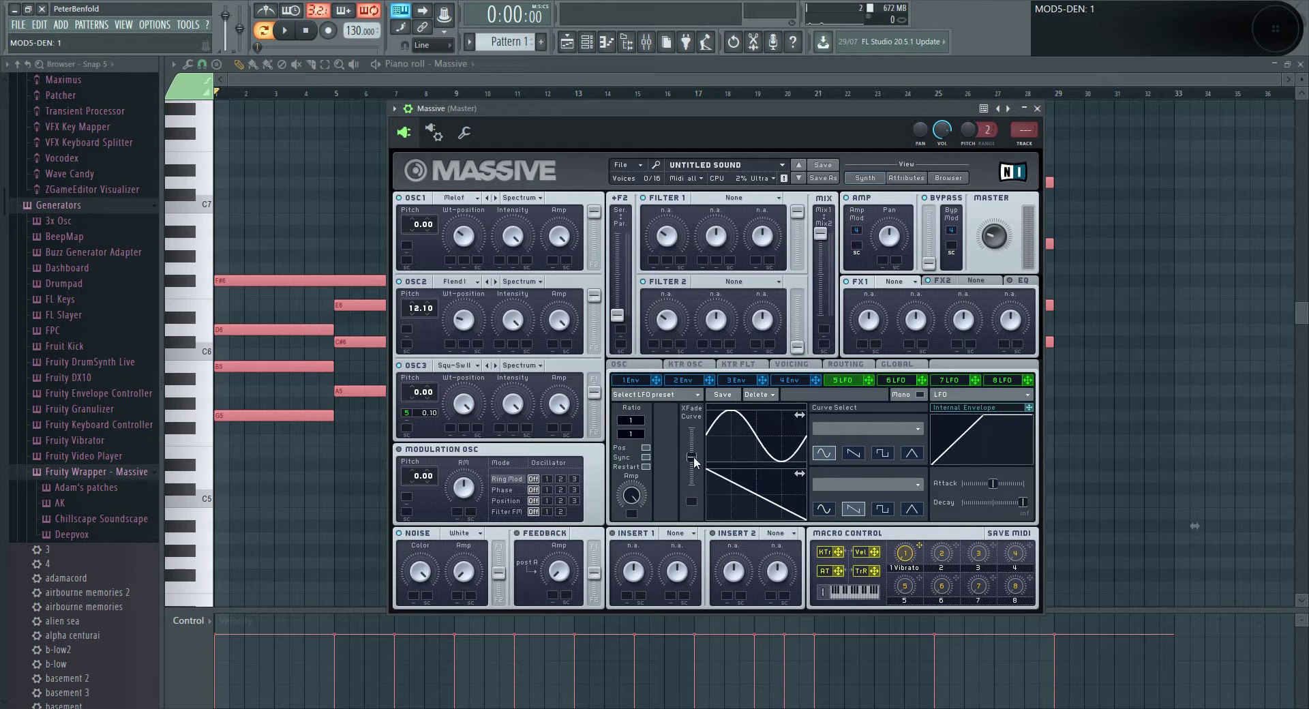
{"action": "left_click_drag", "start_coordinate": [693, 457], "coordinate": [705, 371]}
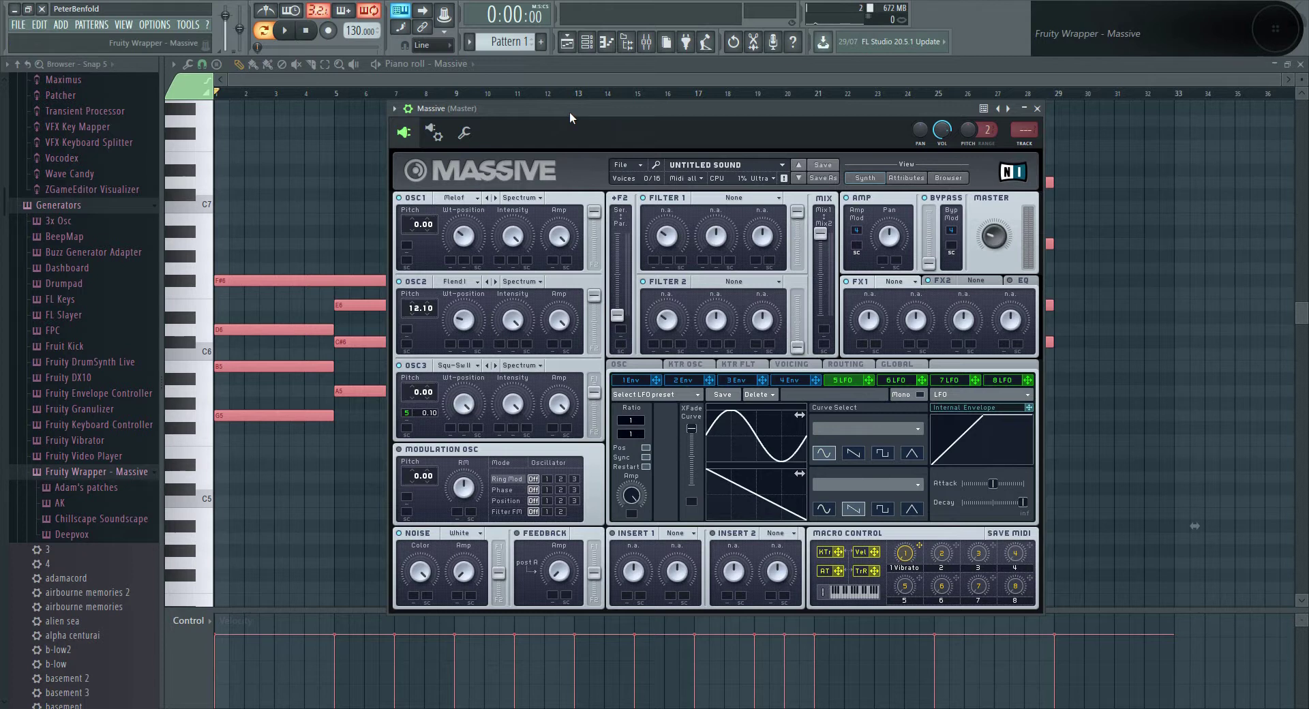
{"action": "key", "text": "space"}
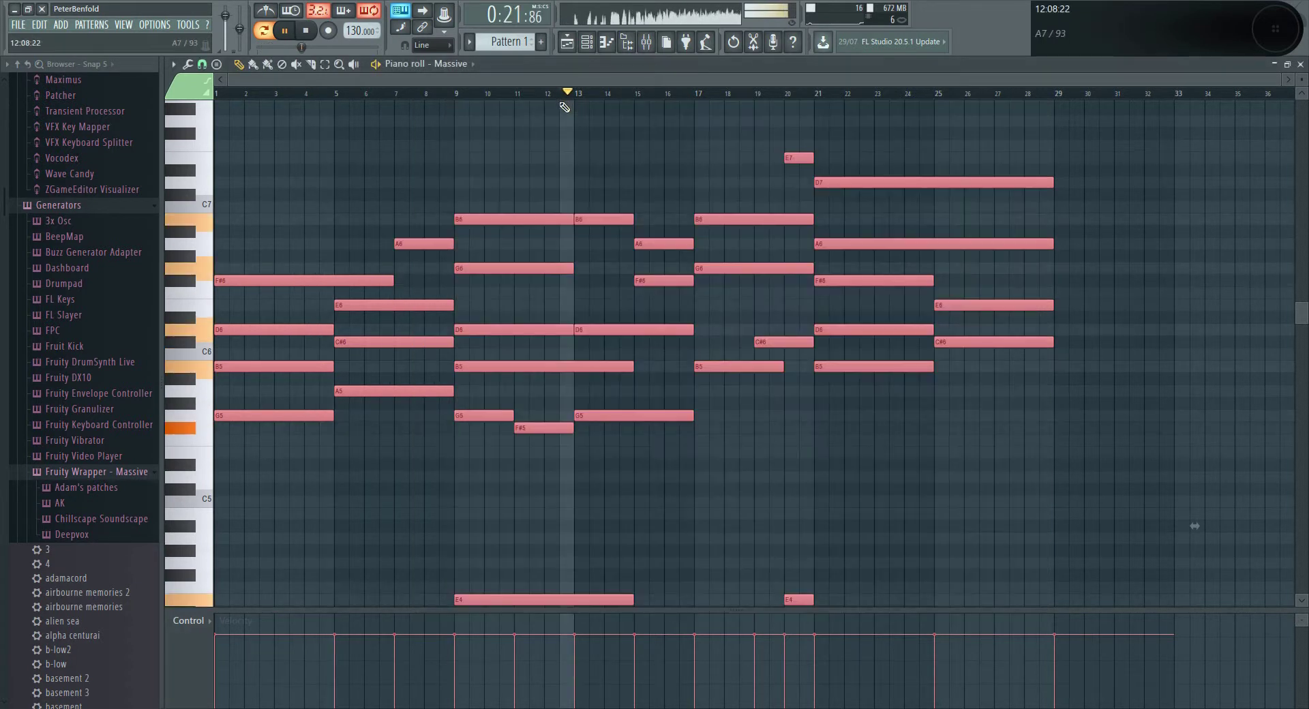
Reopen the Massive editor from the channel list, stop playback and clear the Vibrato assignment of macro 1.
{"action": "left_click", "coordinate": [607, 42]}
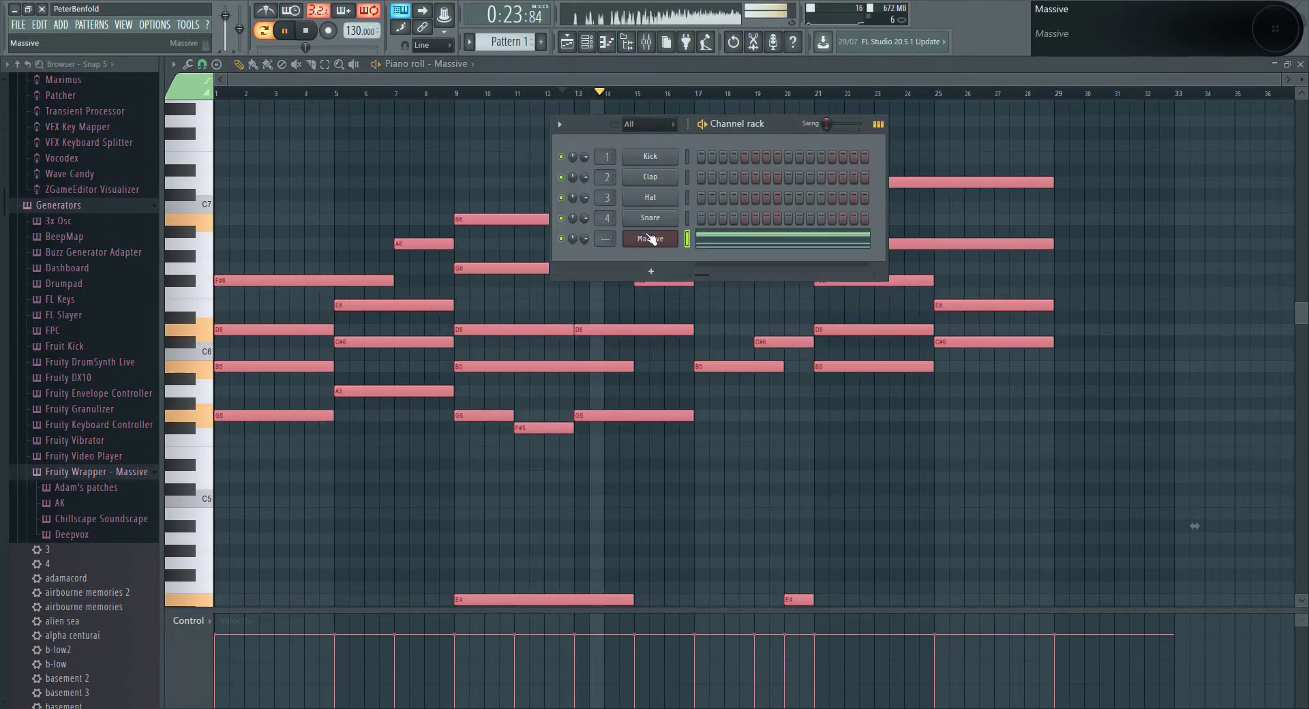
{"action": "left_click", "coordinate": [651, 239]}
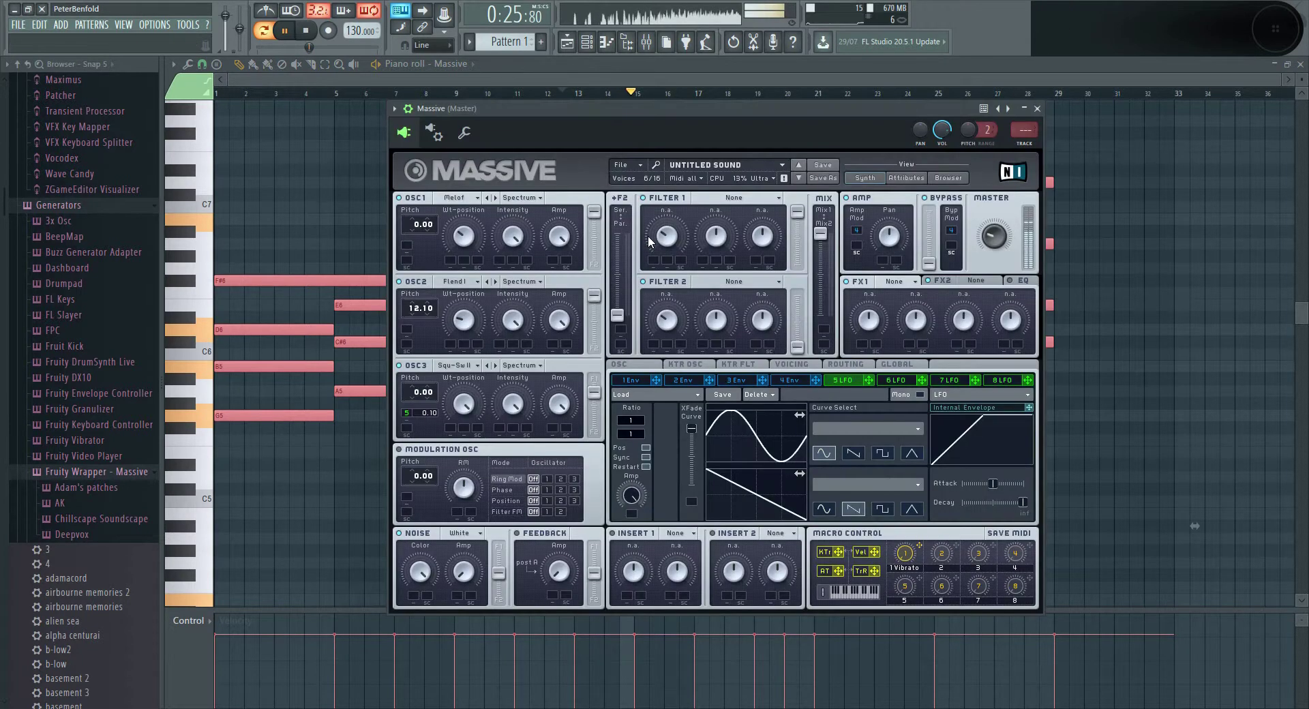
{"action": "key", "text": "space"}
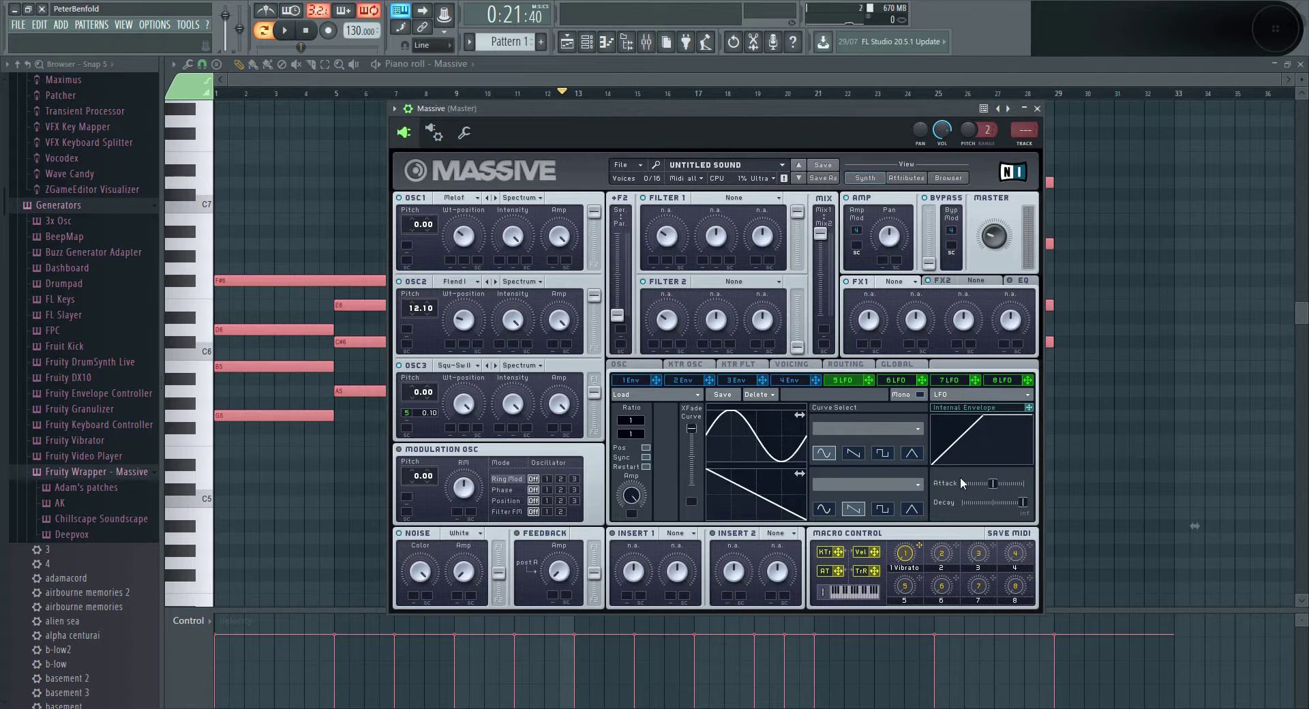
{"action": "right_click", "coordinate": [905, 554]}
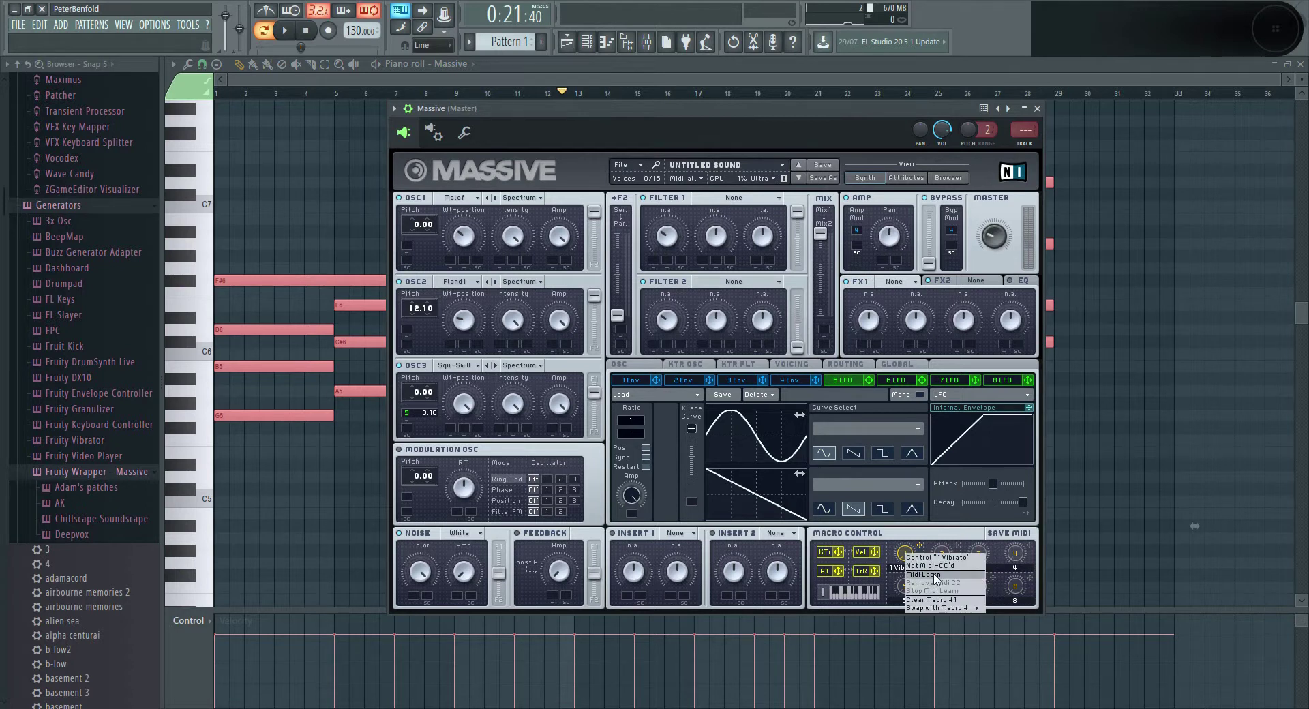
{"action": "left_click", "coordinate": [926, 575]}
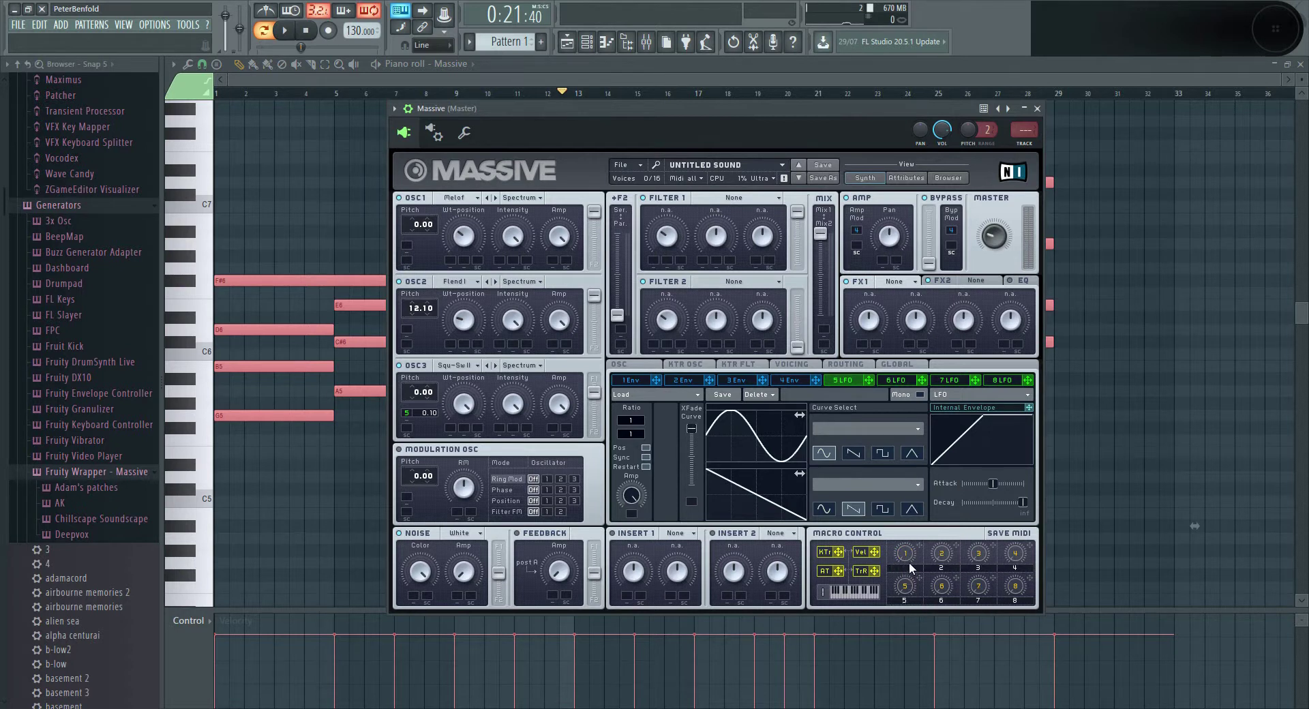
Load the Chorus effect into FX1 and set its dry/wet to 0.
{"action": "left_click", "coordinate": [898, 280]}
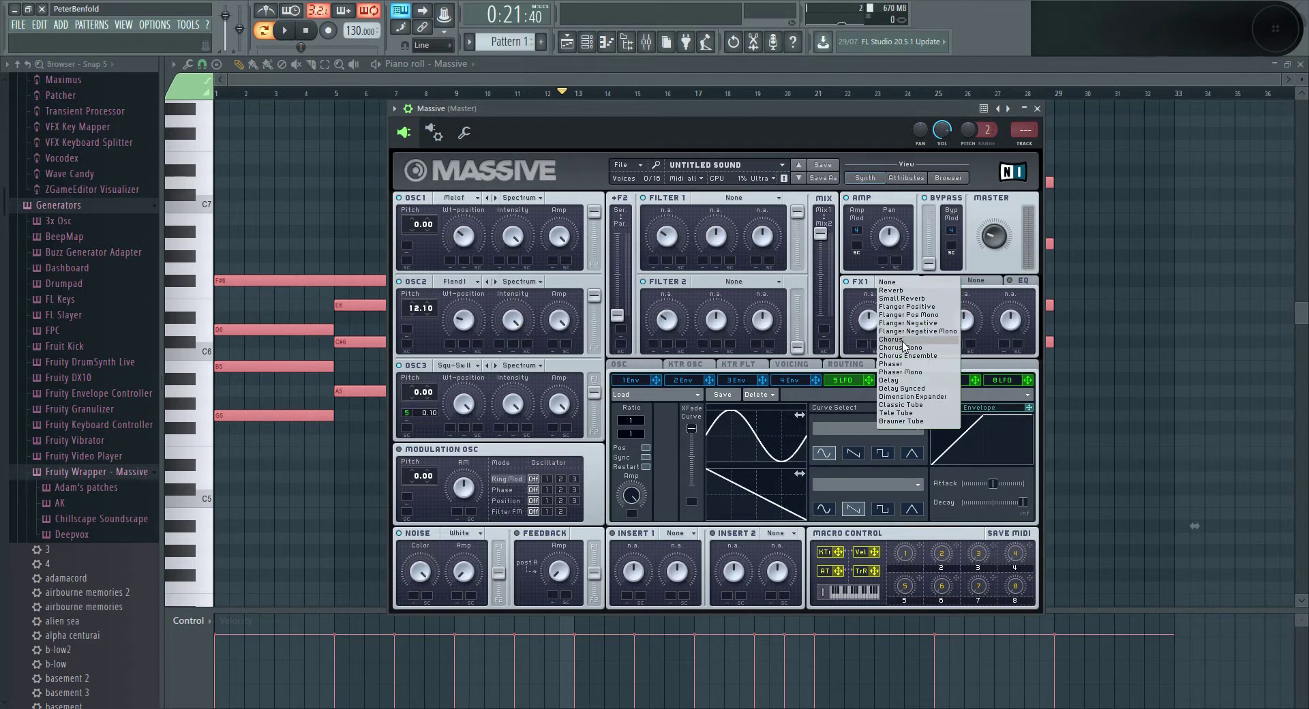
{"action": "left_click", "coordinate": [896, 341]}
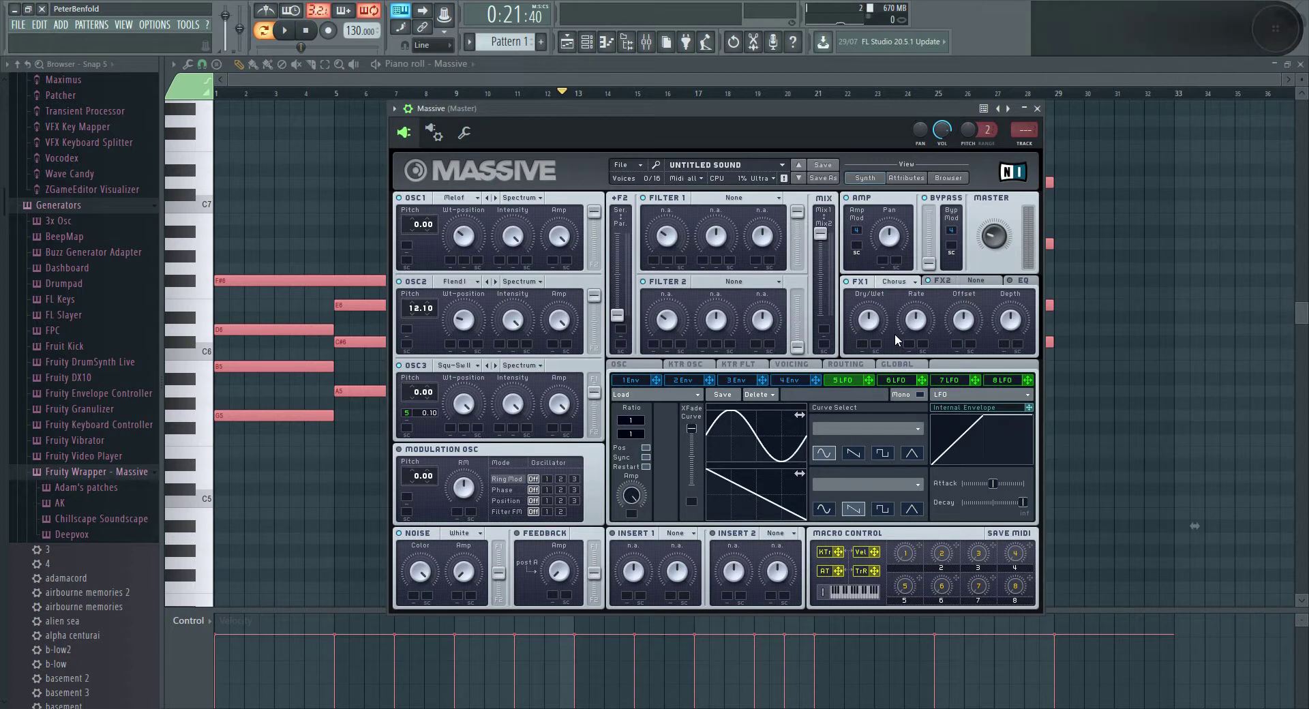
{"action": "left_click_drag", "start_coordinate": [882, 326], "coordinate": [885, 368]}
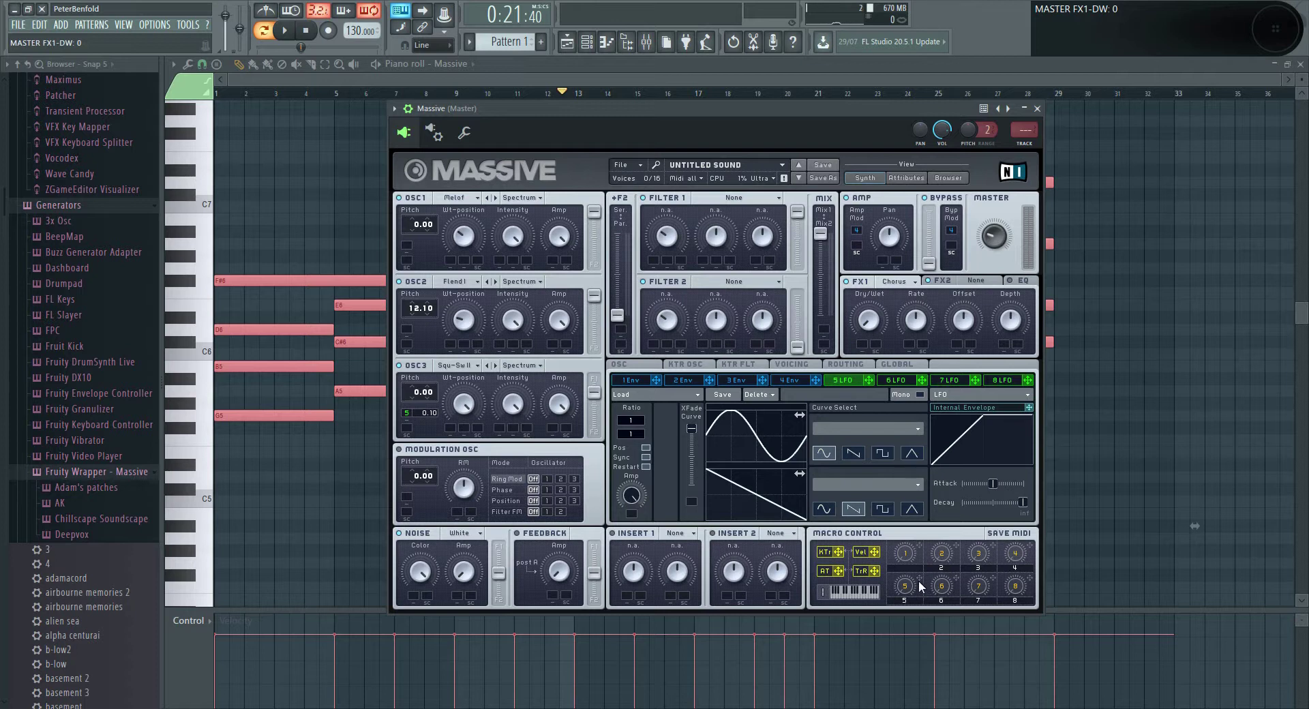
Assign macro 5, named Chorus, to the FX1 dry/wet and audition the pattern while raising the macro.
{"action": "left_click_drag", "start_coordinate": [919, 580], "coordinate": [862, 345]}
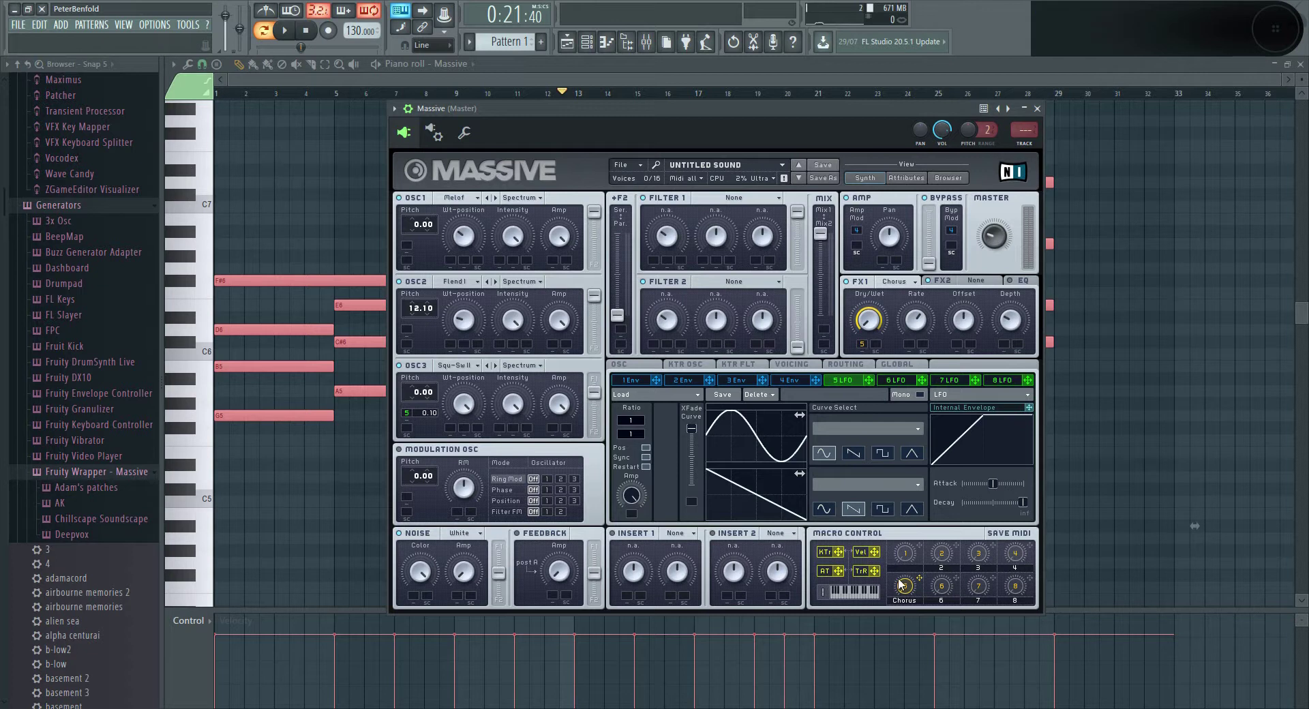
{"action": "key", "text": "space"}
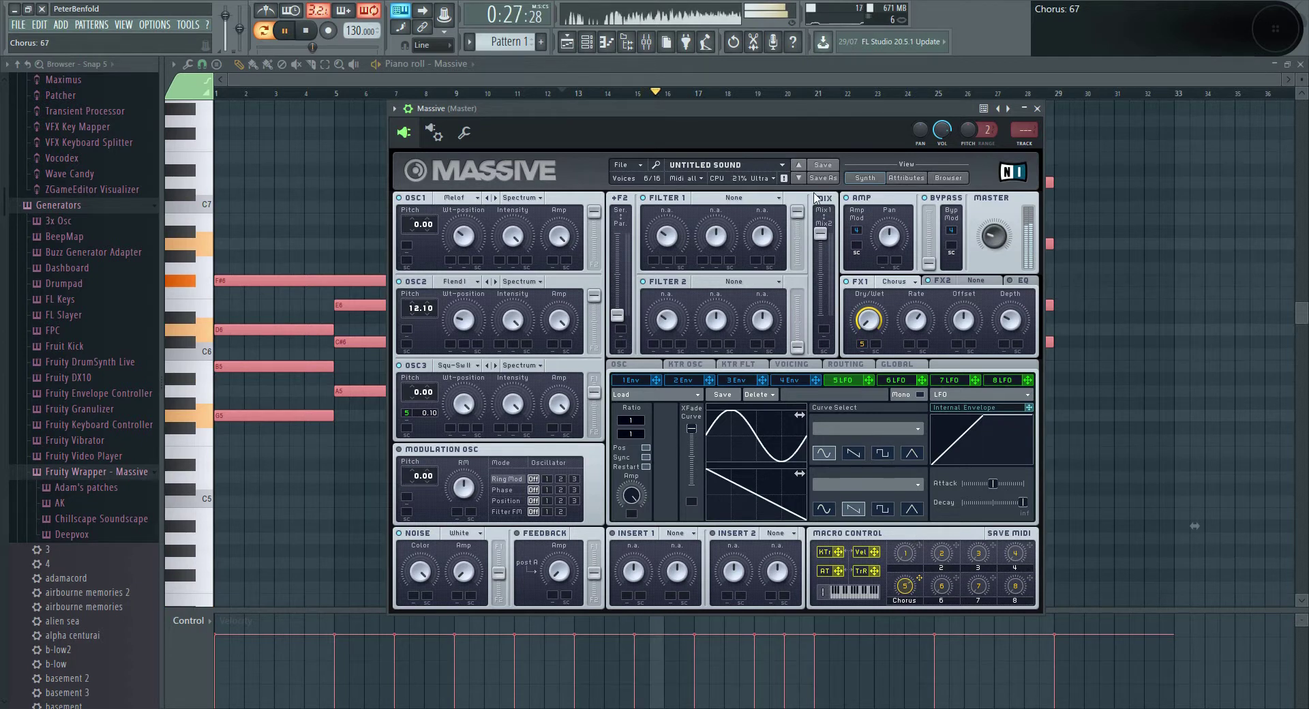
{"action": "key", "text": "space"}
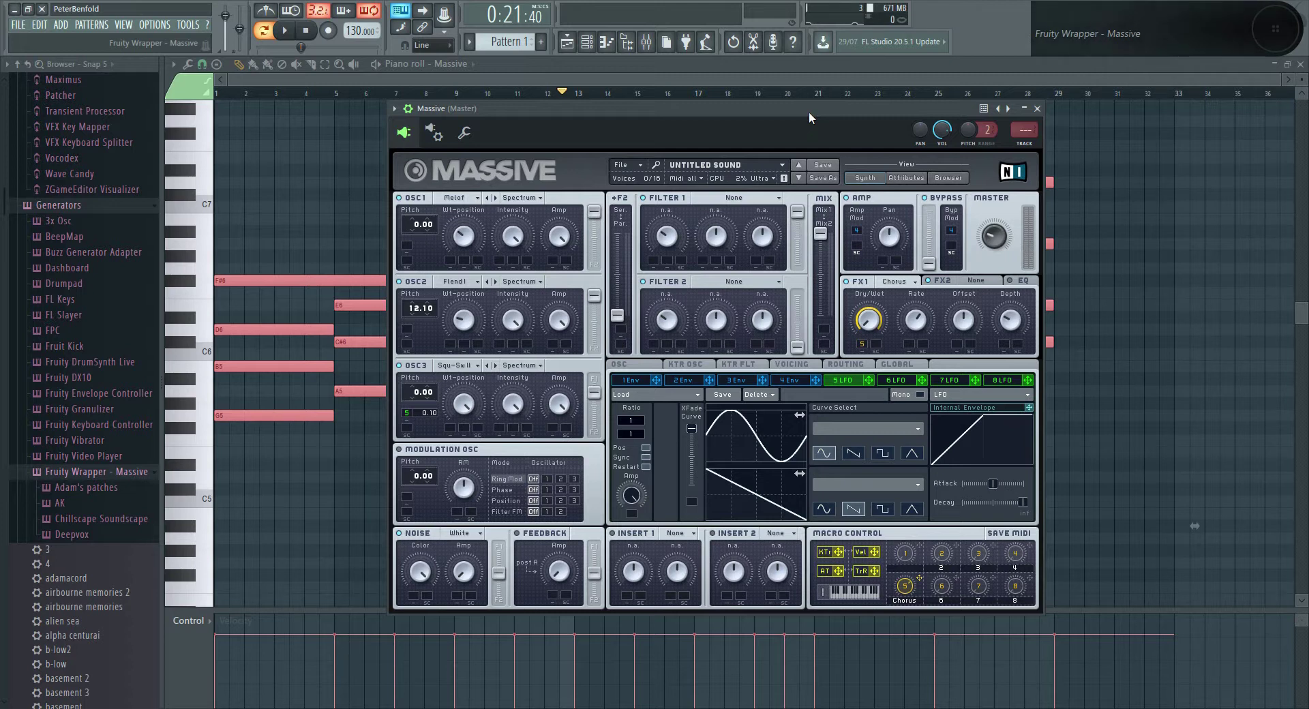
Set filter 1 to Lowpass 4 with both resonance and cutoff at 0.
{"action": "left_click", "coordinate": [749, 208]}
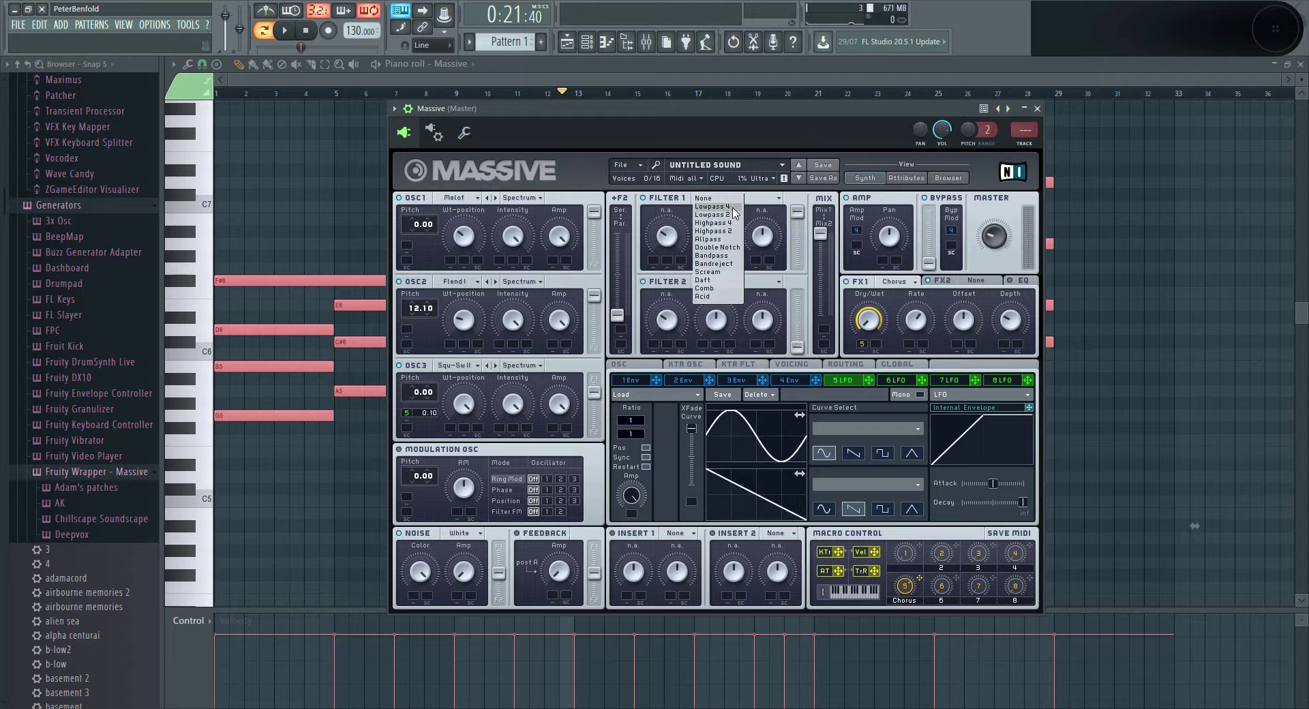
{"action": "left_click", "coordinate": [728, 208]}
{"action": "left_click", "coordinate": [767, 236]}
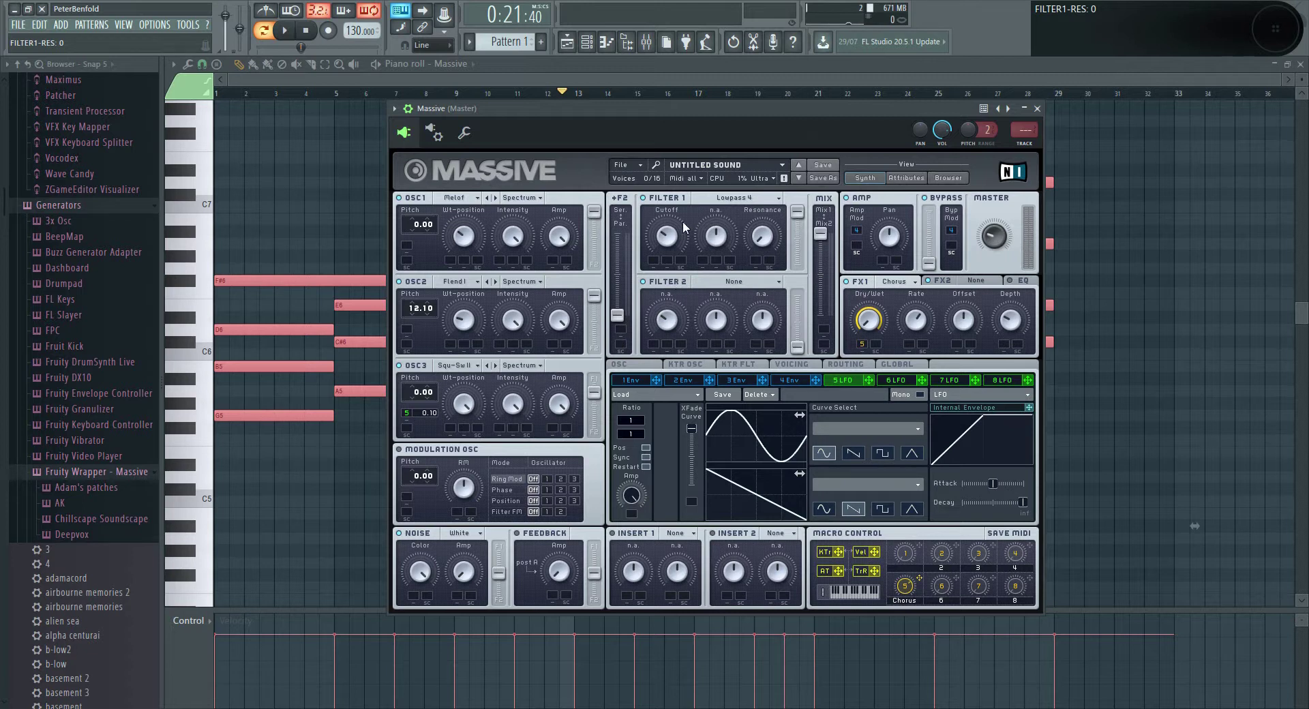
{"action": "left_click", "coordinate": [671, 229]}
Assign envelope 3 to filter 1's cutoff and to oscillator 3's intensity, with the base intensity at 0 and full modulation range.
{"action": "left_click", "coordinate": [748, 382]}
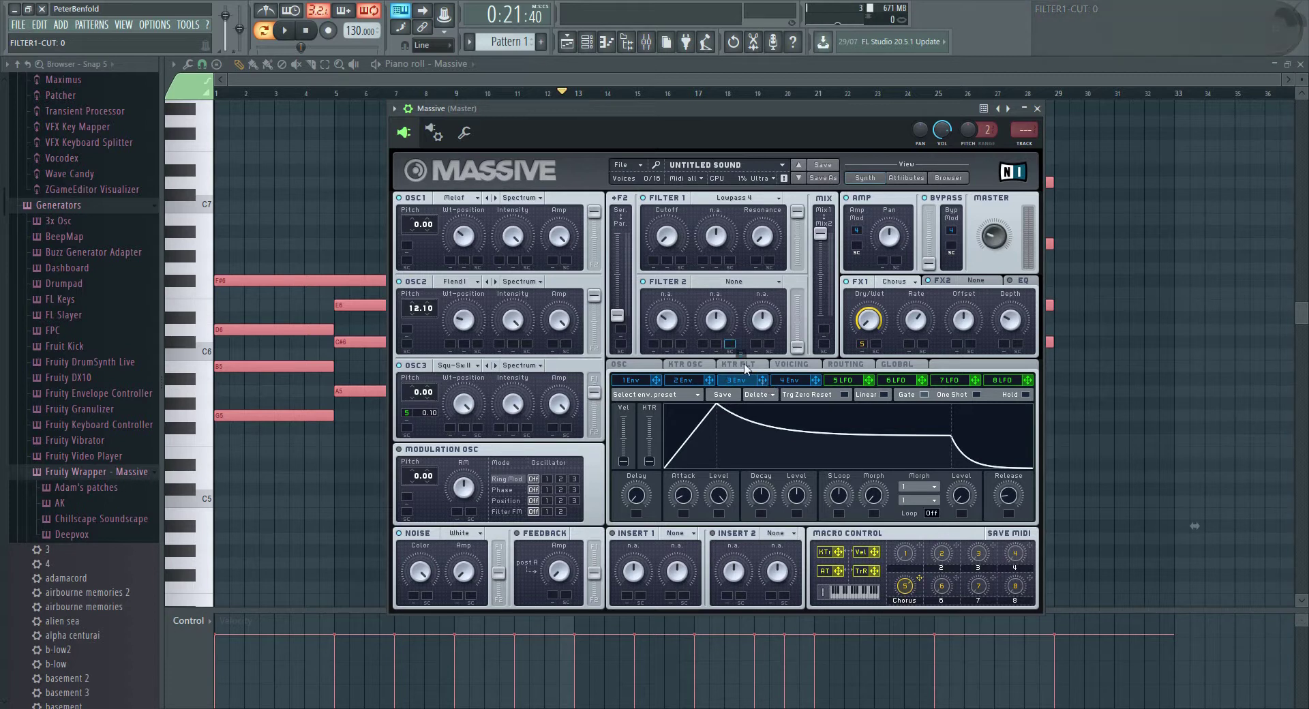
{"action": "left_click_drag", "start_coordinate": [653, 265], "coordinate": [665, 251]}
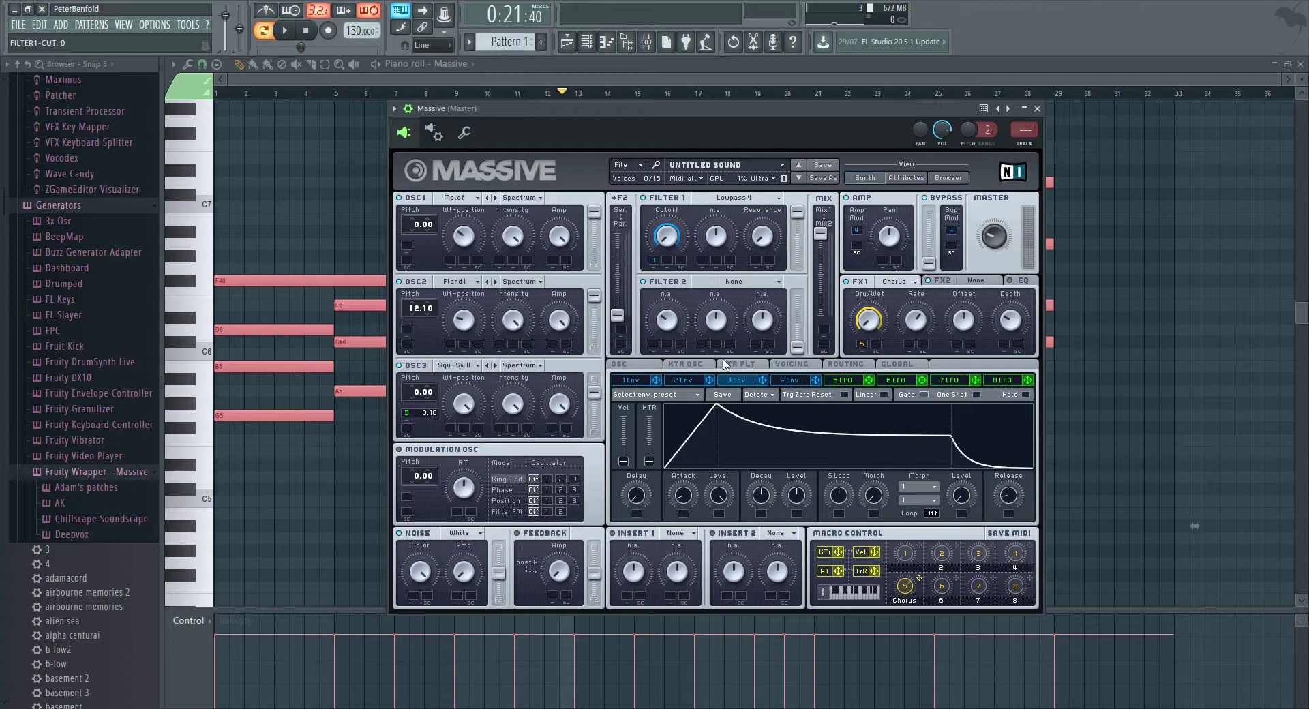
{"action": "left_click_drag", "start_coordinate": [763, 380], "coordinate": [501, 428]}
{"action": "left_click", "coordinate": [510, 402]}
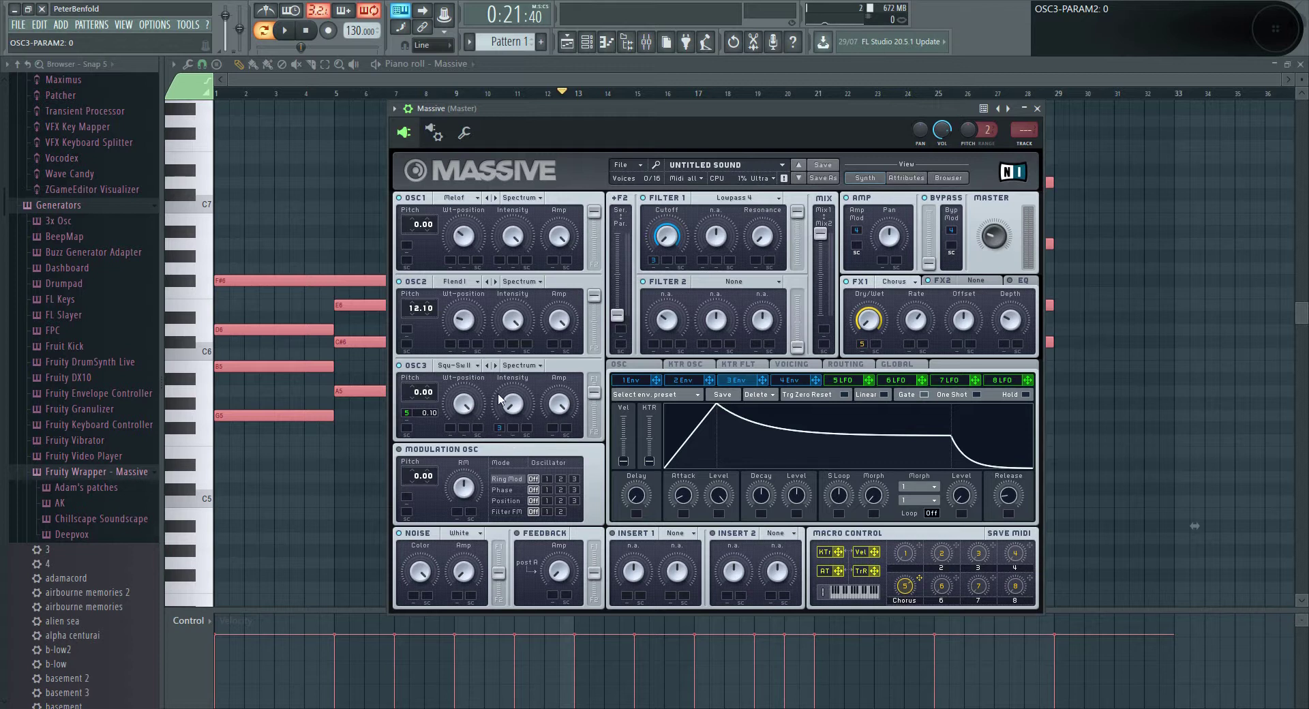
{"action": "left_click_drag", "start_coordinate": [500, 428], "coordinate": [505, 440]}
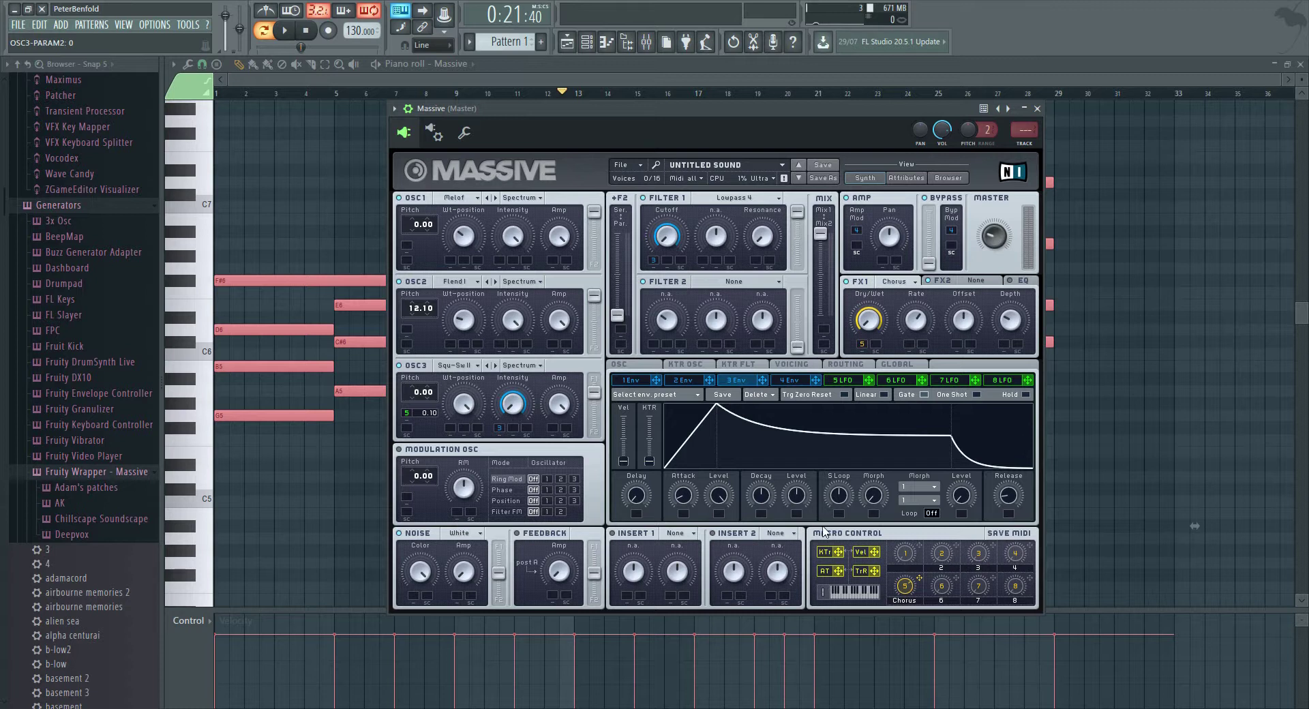
Set envelope 3's attack time to 35 and attack level to 42, mapping macro 2 (Attack) to the time and macro 1 (Cutoff) to the level.
{"action": "left_click_drag", "start_coordinate": [688, 501], "coordinate": [682, 467]}
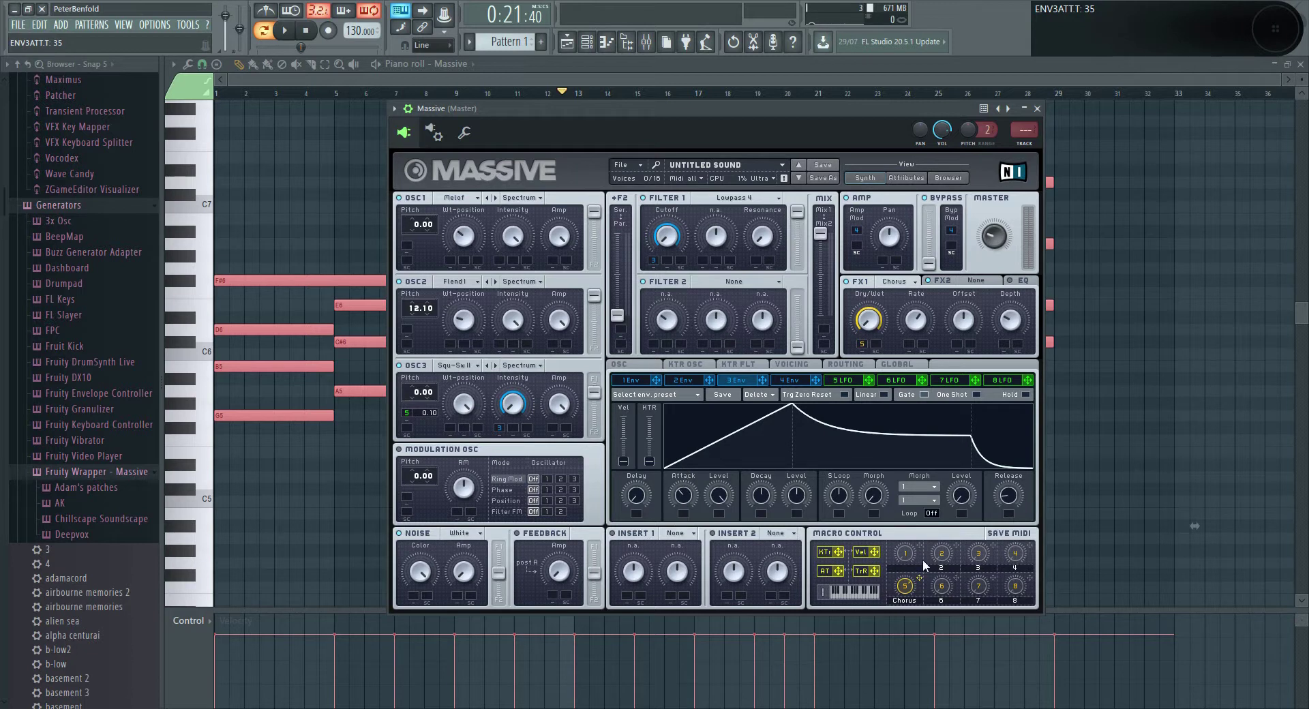
{"action": "left_click_drag", "start_coordinate": [684, 519], "coordinate": [679, 483]}
{"action": "left_click_drag", "start_coordinate": [725, 501], "coordinate": [726, 585]}
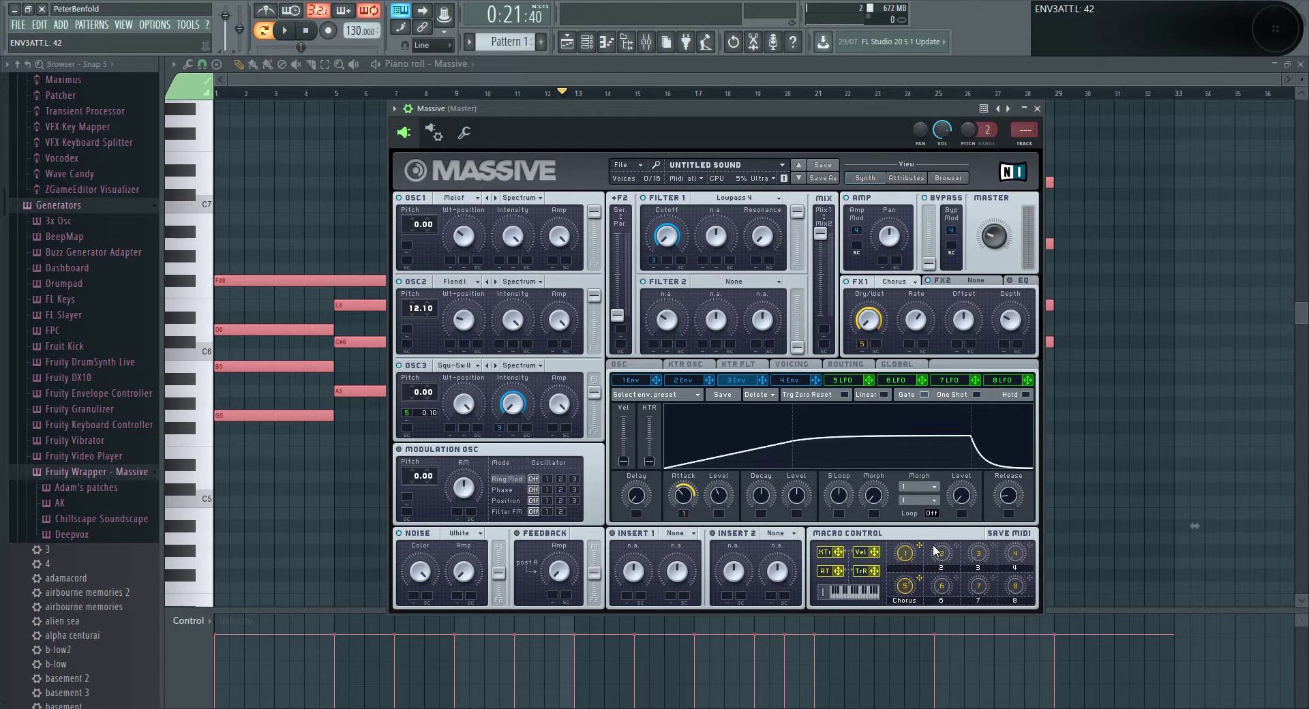
{"action": "left_click_drag", "start_coordinate": [955, 547], "coordinate": [682, 519]}
{"action": "left_click_drag", "start_coordinate": [919, 545], "coordinate": [720, 498]}
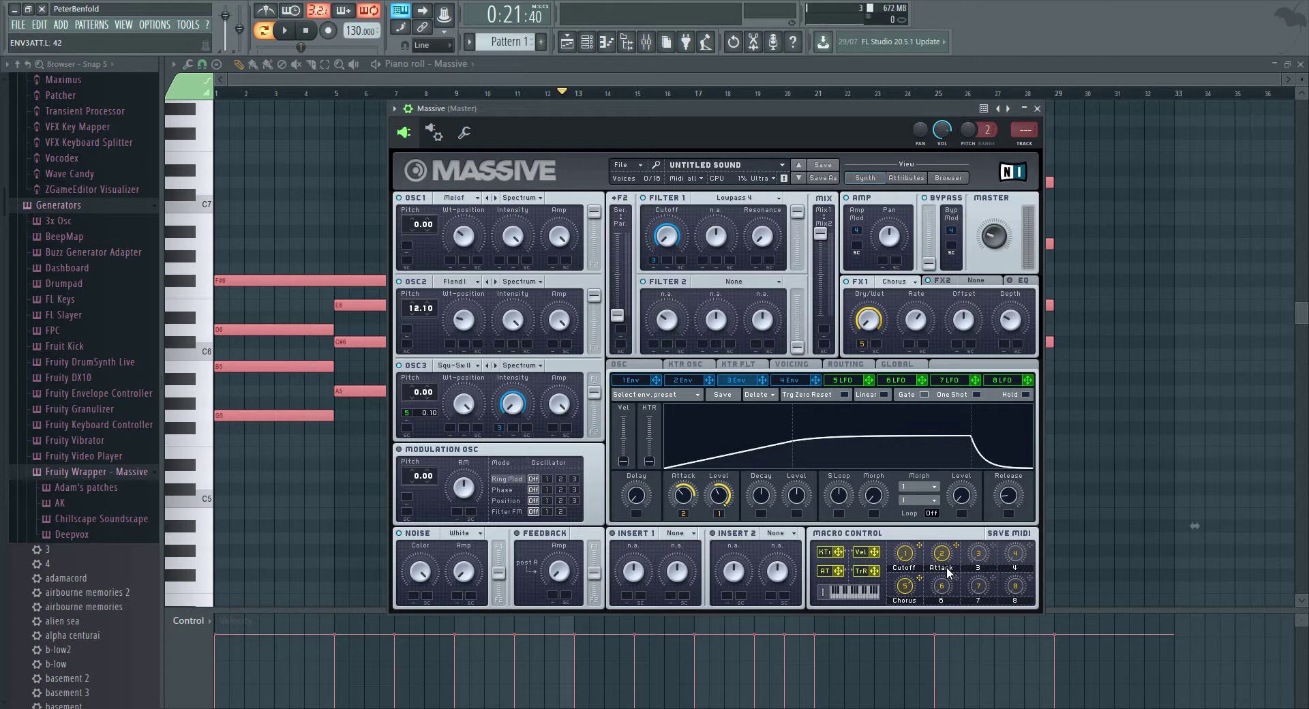
Set envelope 3's decay level to 37 and decay time to 39, and assign macro 3 to the decay time.
{"action": "left_click_drag", "start_coordinate": [795, 497], "coordinate": [791, 506]}
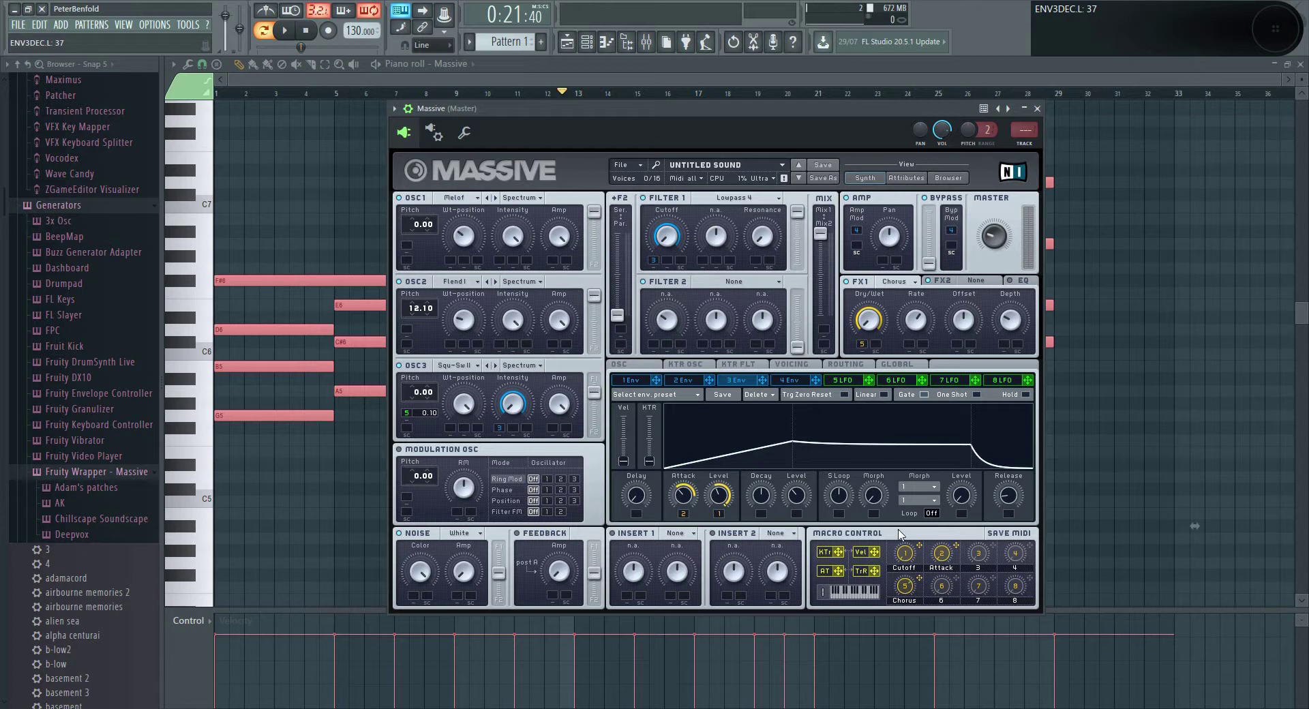
{"action": "left_click_drag", "start_coordinate": [811, 517], "coordinate": [797, 515]}
{"action": "right_click", "coordinate": [797, 516]}
{"action": "left_click", "coordinate": [815, 531]}
{"action": "left_click_drag", "start_coordinate": [993, 547], "coordinate": [756, 432]}
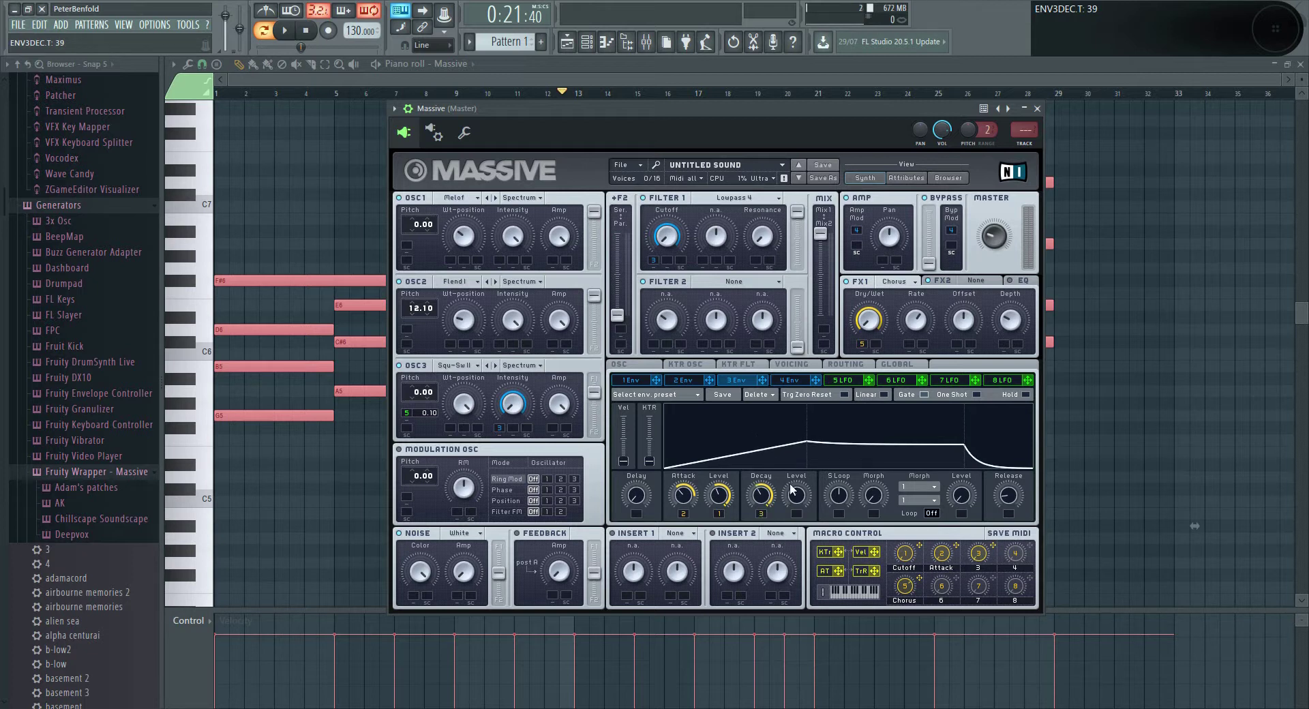
Lower envelope 3's decay level to about 15, set its release time to 19, and name macro 3 Decay.
{"action": "left_click_drag", "start_coordinate": [802, 501], "coordinate": [798, 520]}
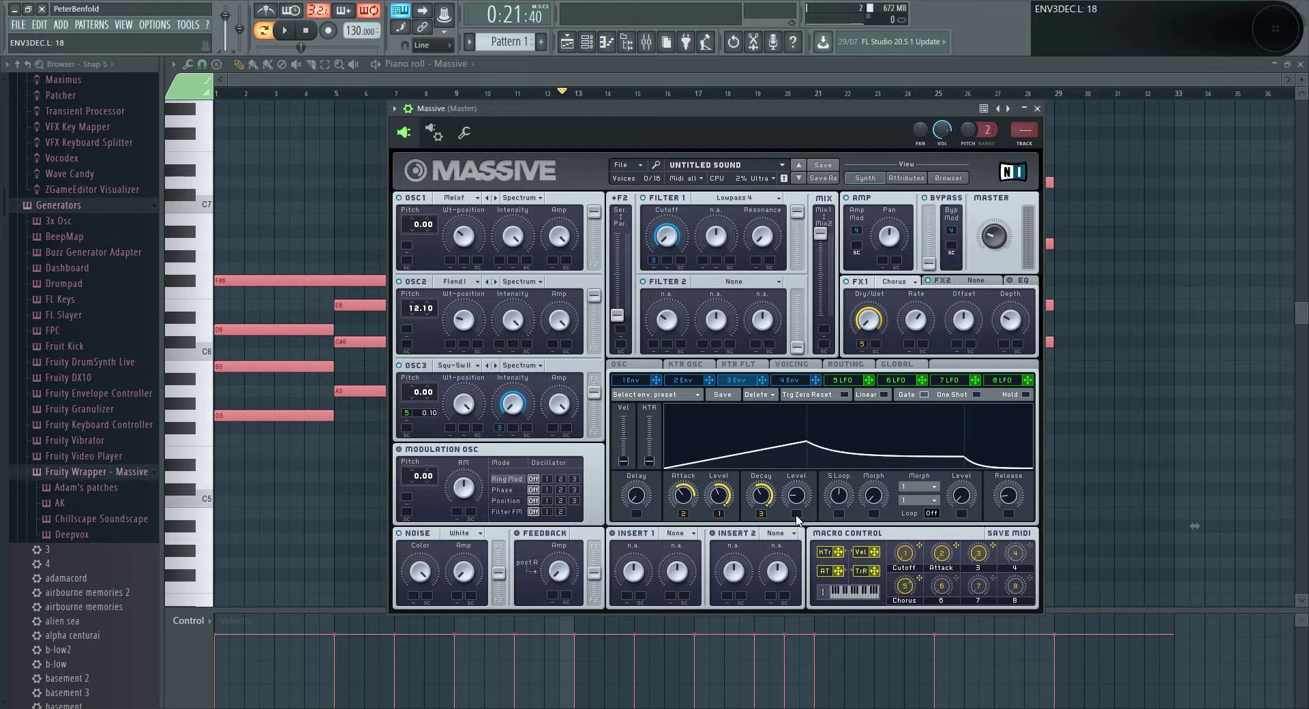
{"action": "scroll", "coordinate": [799, 505], "scroll_direction": "down", "scroll_amount": 3}
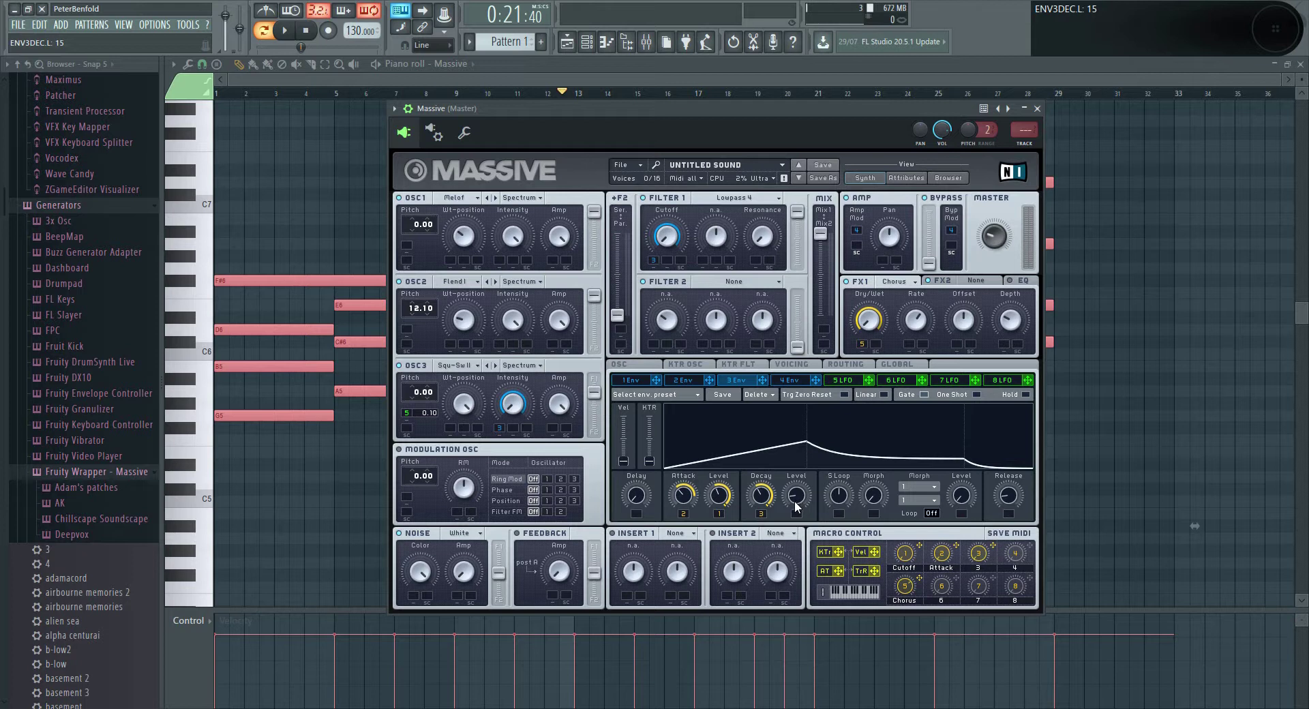
{"action": "scroll", "coordinate": [1013, 501], "scroll_direction": "up", "scroll_amount": 2}
{"action": "scroll", "coordinate": [1014, 502], "scroll_direction": "up", "scroll_amount": 2}
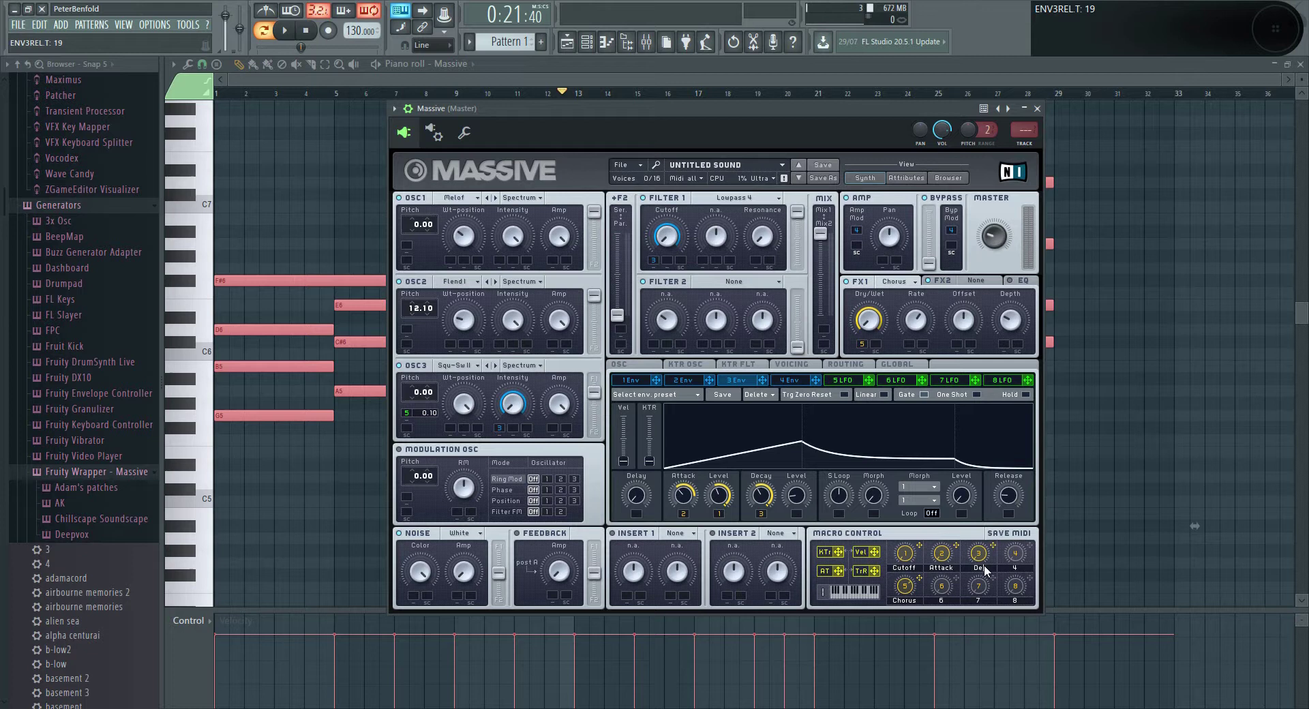
{"action": "type", "text": "cay"}
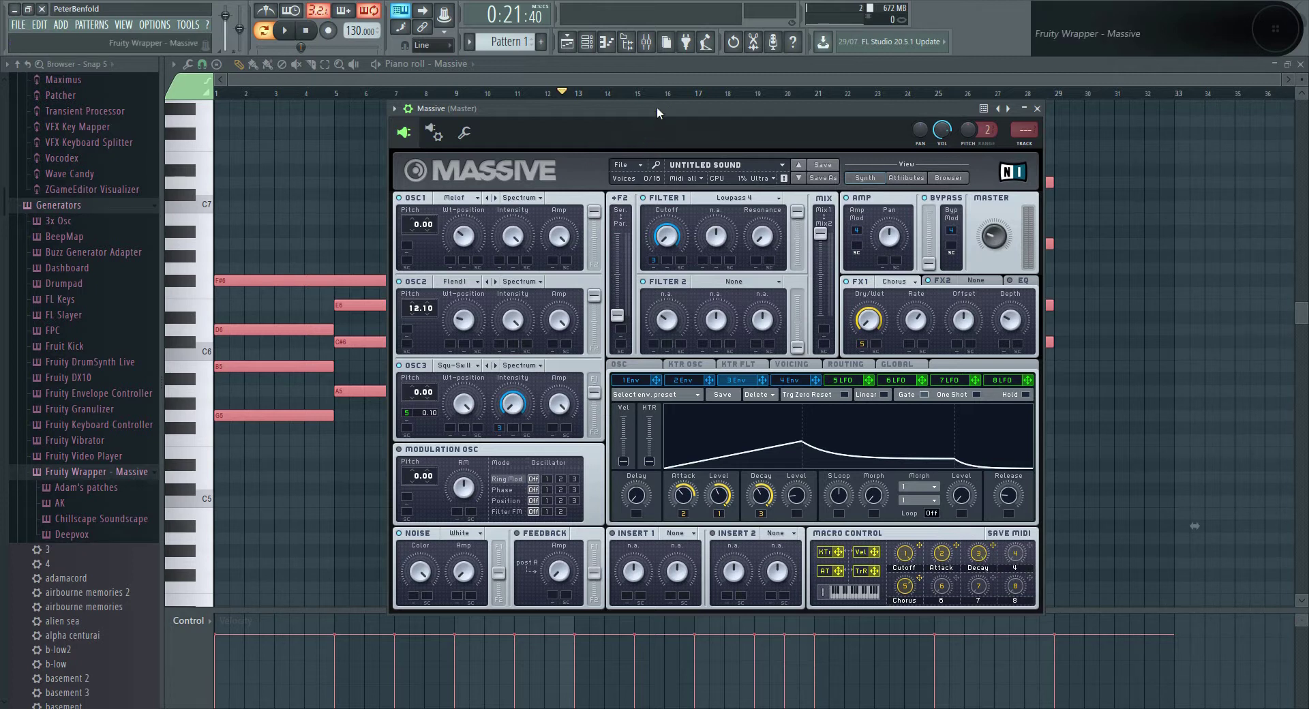
Audition the pattern while adjusting the Attack and Decay macros, and stop playback.
{"action": "key", "text": "space"}
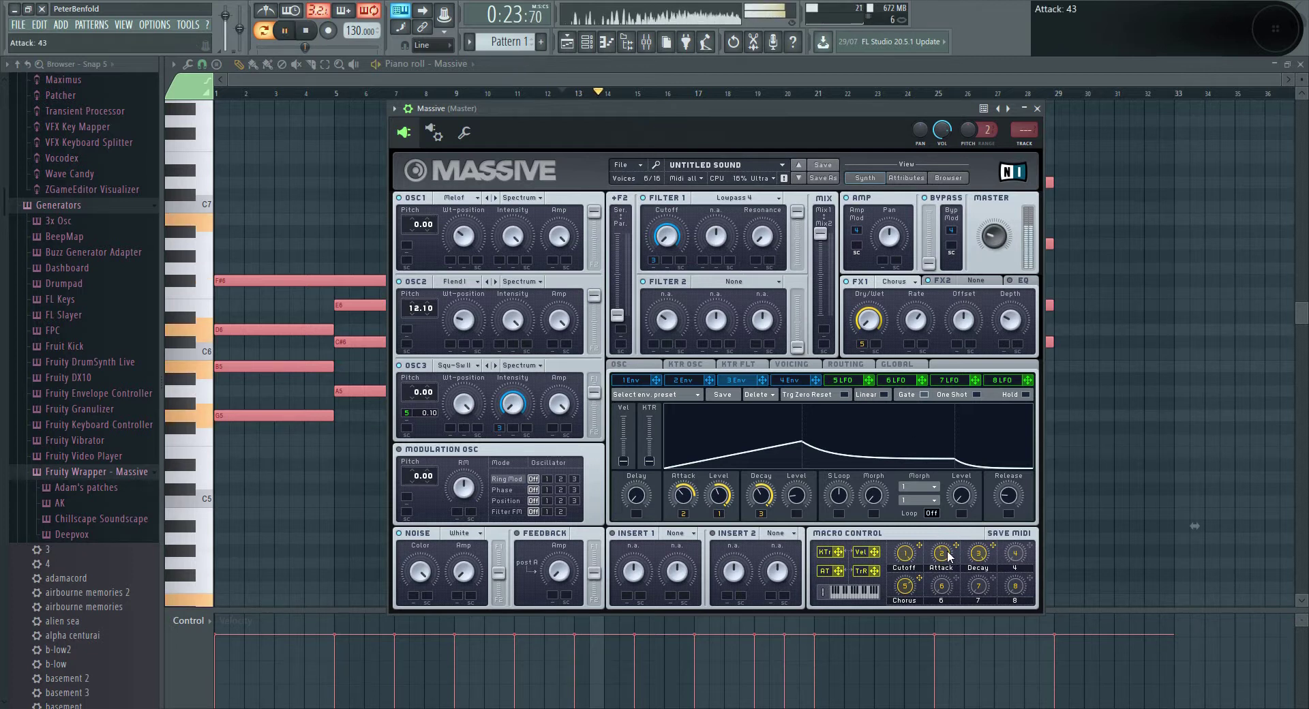
{"action": "left_click_drag", "start_coordinate": [978, 553], "coordinate": [903, 628]}
{"action": "left_click", "coordinate": [929, 557]}
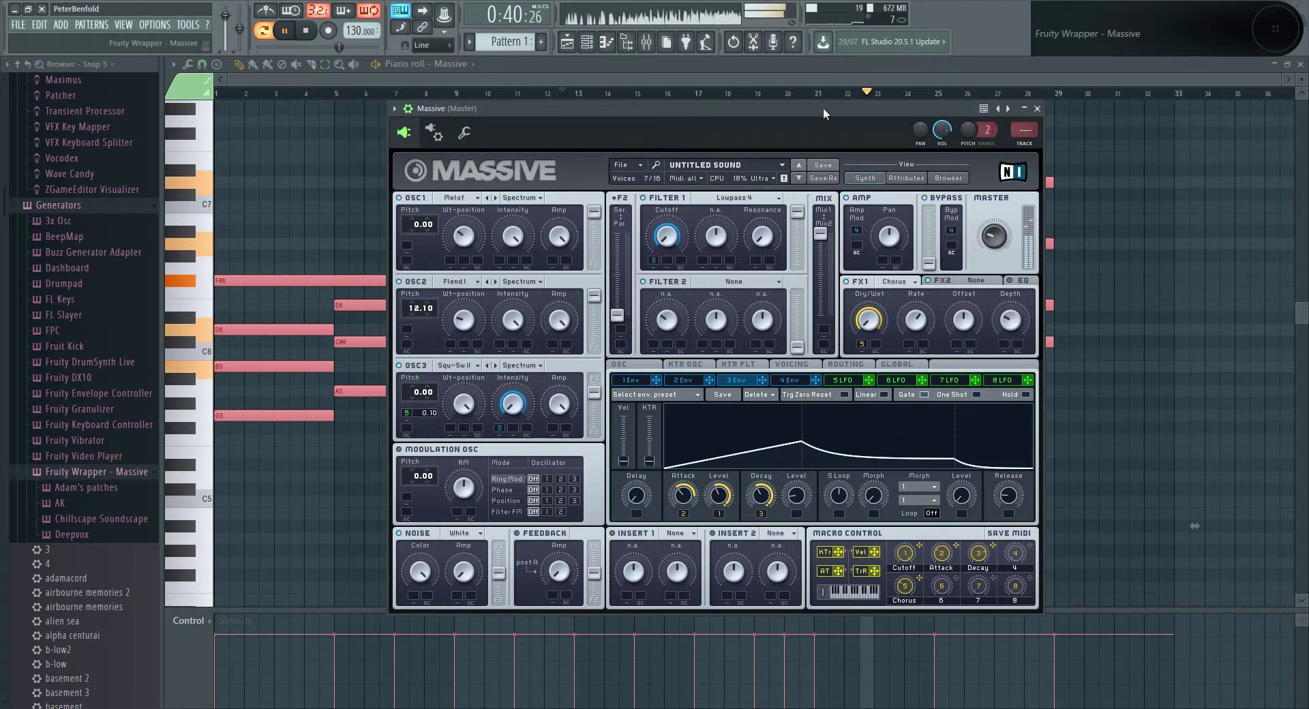
{"action": "key", "text": "space"}
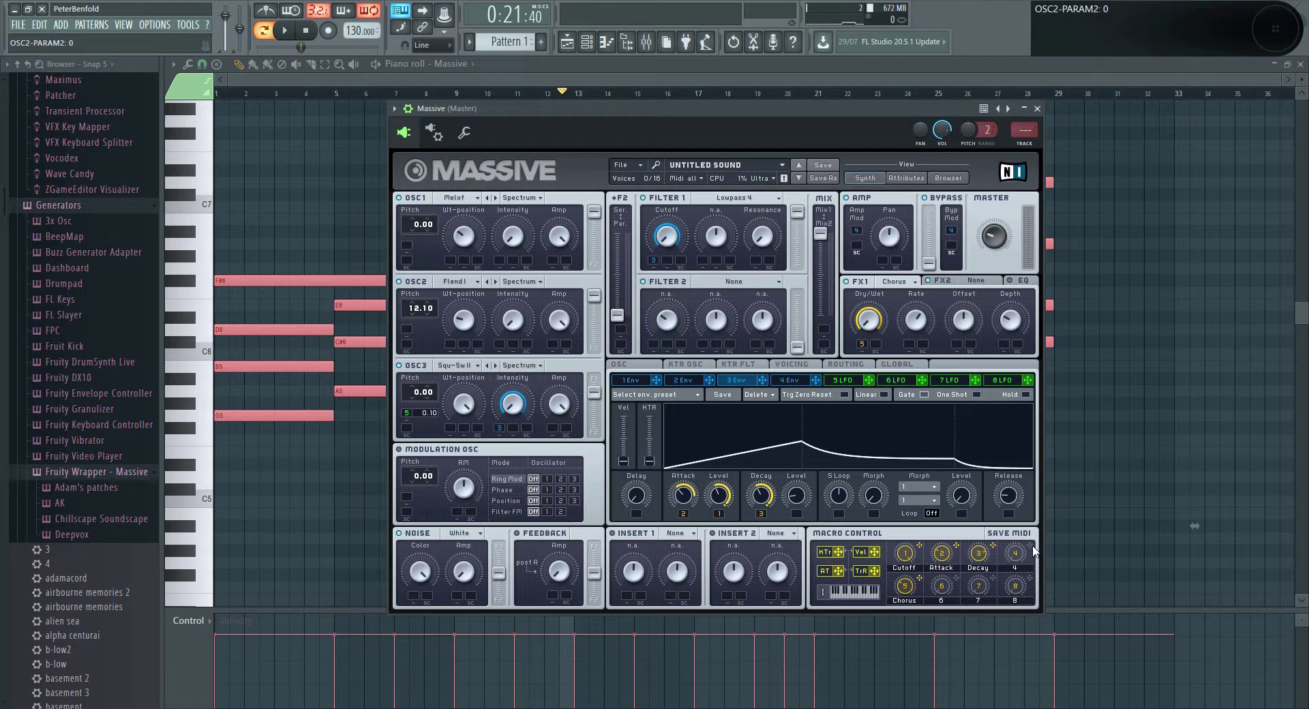
Assign macro 4, named Intensity, to the intensities of oscillators 1 and 2 with their base values at 0, and audition the pattern.
{"action": "left_click_drag", "start_coordinate": [1029, 546], "coordinate": [504, 287]}
{"action": "left_click_drag", "start_coordinate": [1029, 545], "coordinate": [500, 263]}
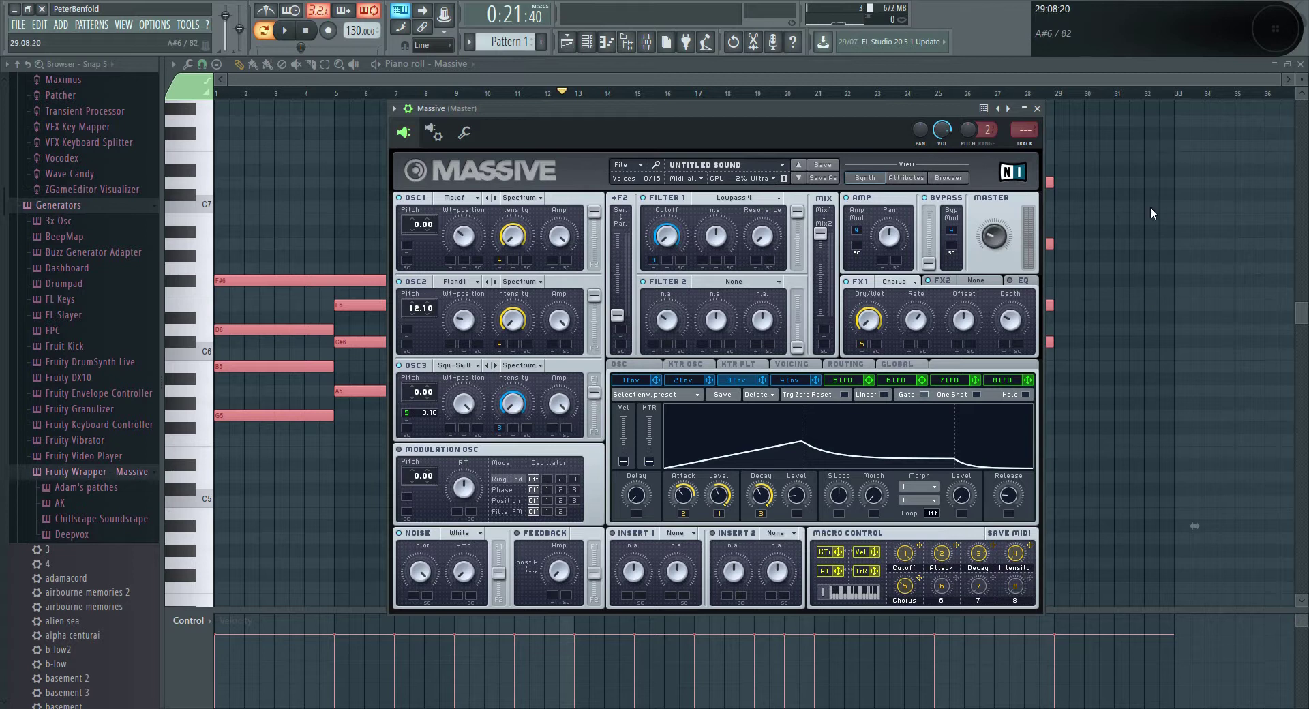
{"action": "key", "text": "space"}
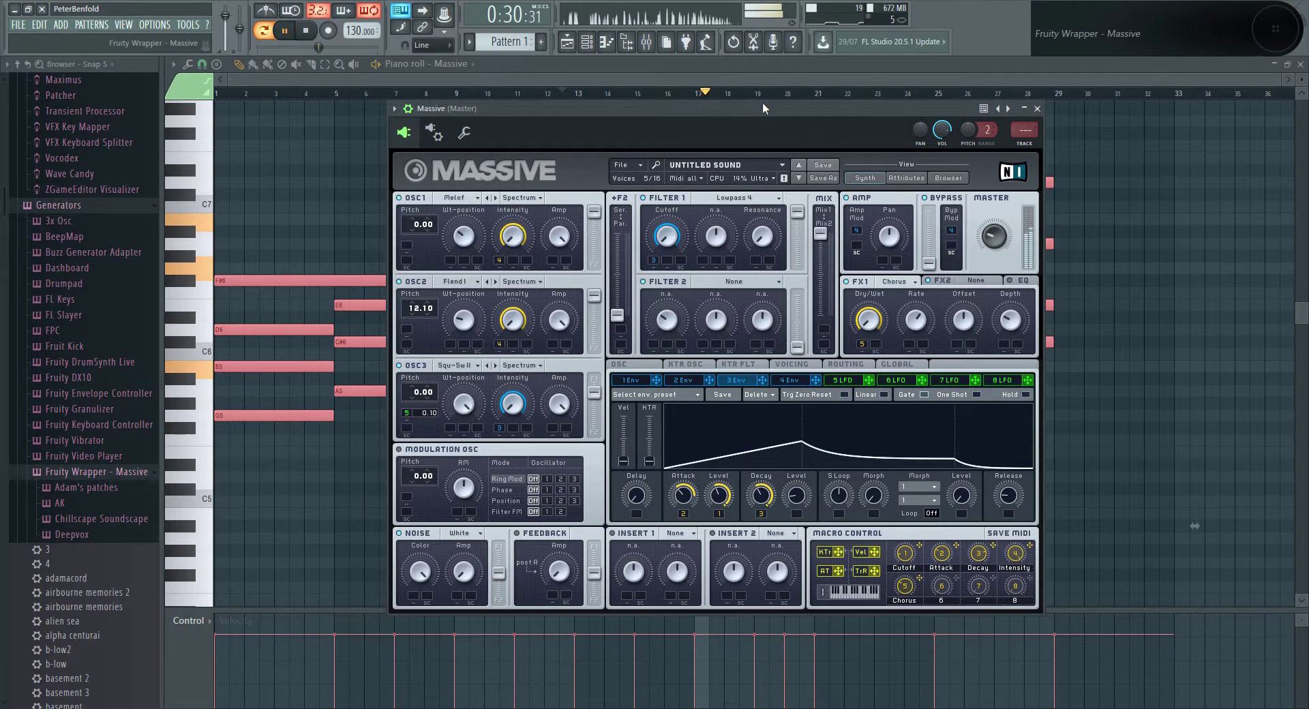
{"action": "key", "text": "space"}
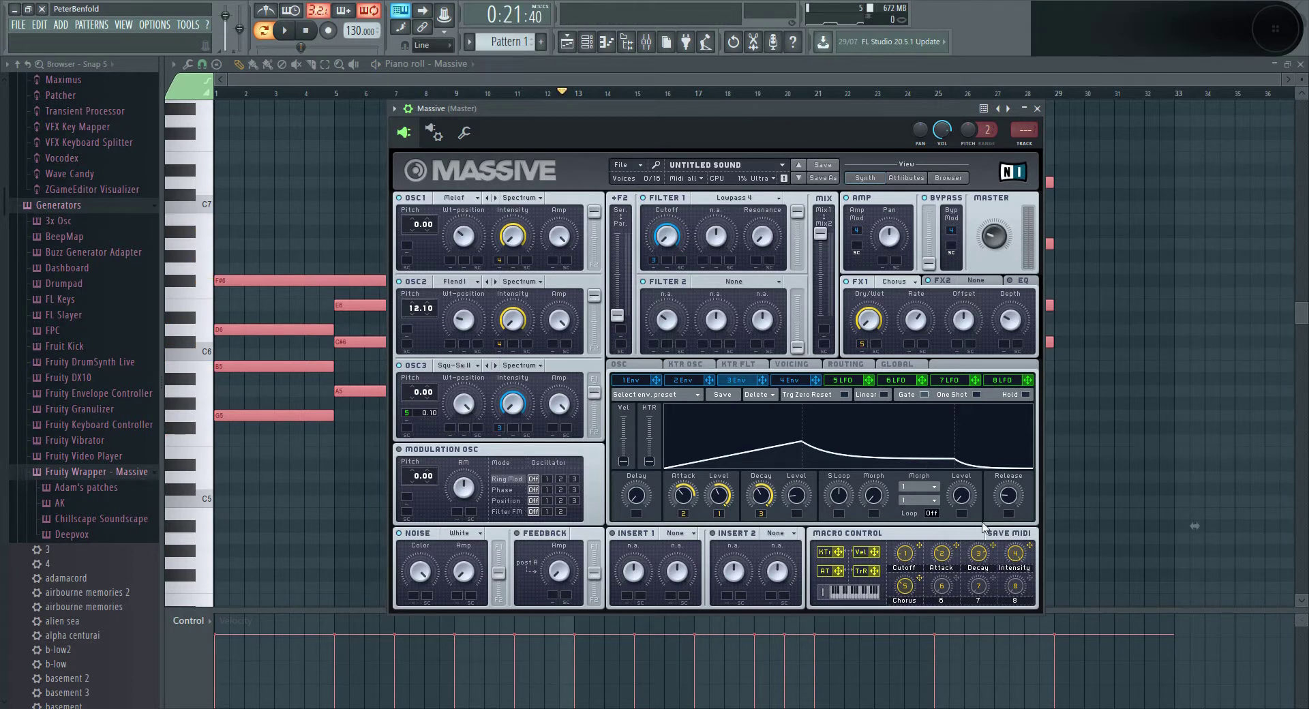
Set the Cutoff macro to 100 and load the FrqShift effect in insert 1.
{"action": "left_click", "coordinate": [898, 560]}
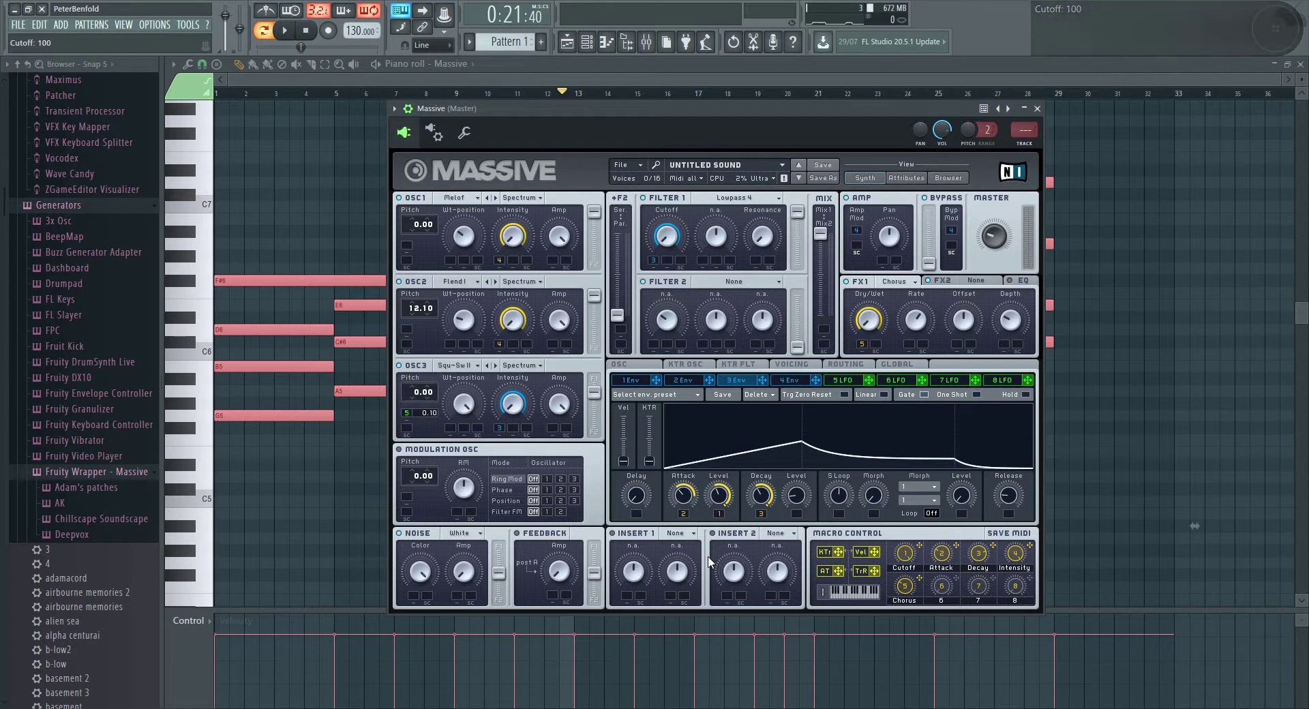
{"action": "left_click", "coordinate": [677, 534]}
{"action": "left_click", "coordinate": [688, 566]}
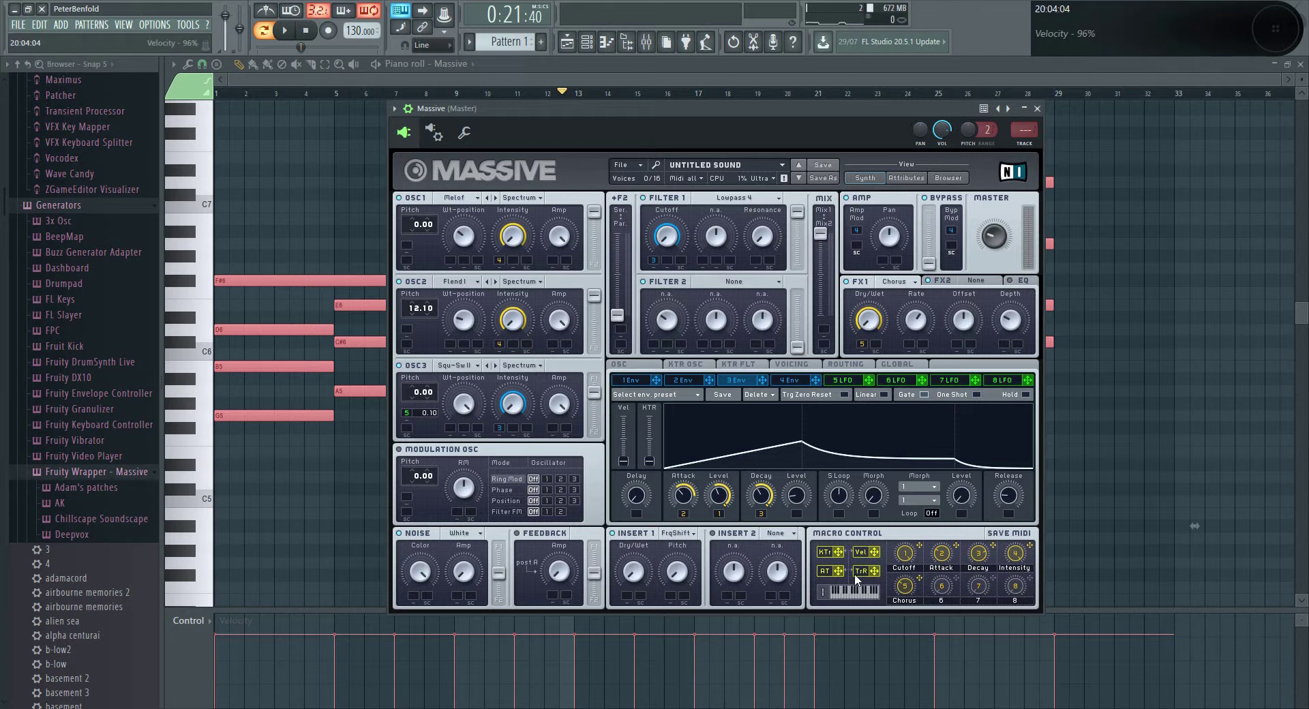
Assign macro 6, named Diss, to insert 1's dry/wet amount, and audition the pattern.
{"action": "left_click_drag", "start_coordinate": [955, 583], "coordinate": [626, 580]}
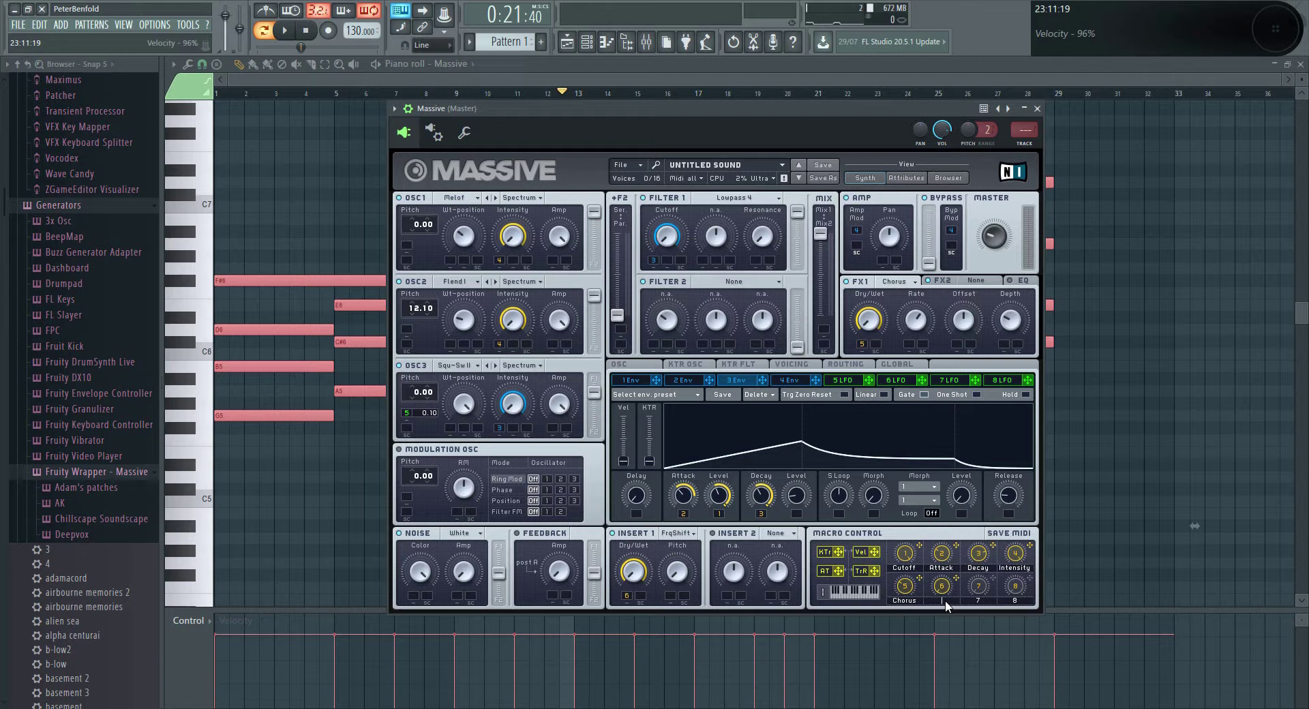
{"action": "left_click", "coordinate": [945, 601]}
{"action": "type", "text": "Dist"}
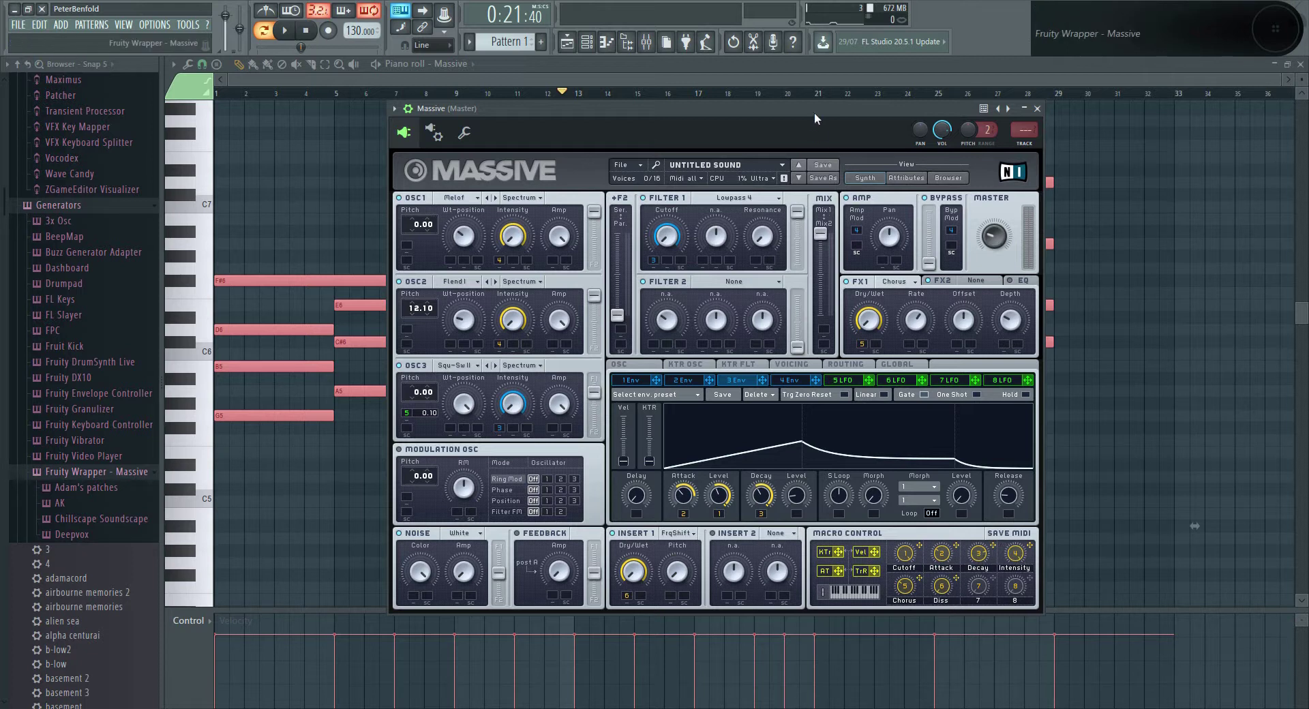
{"action": "key", "text": "space"}
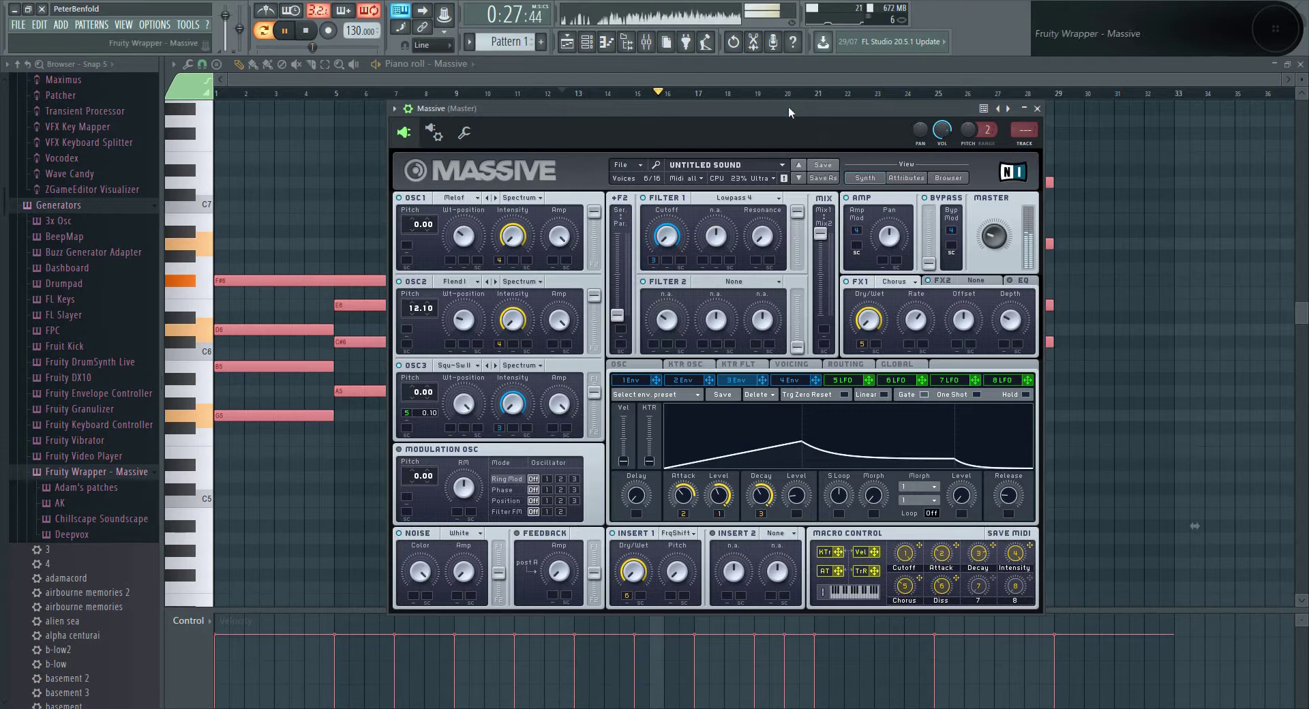
{"action": "key", "text": "space"}
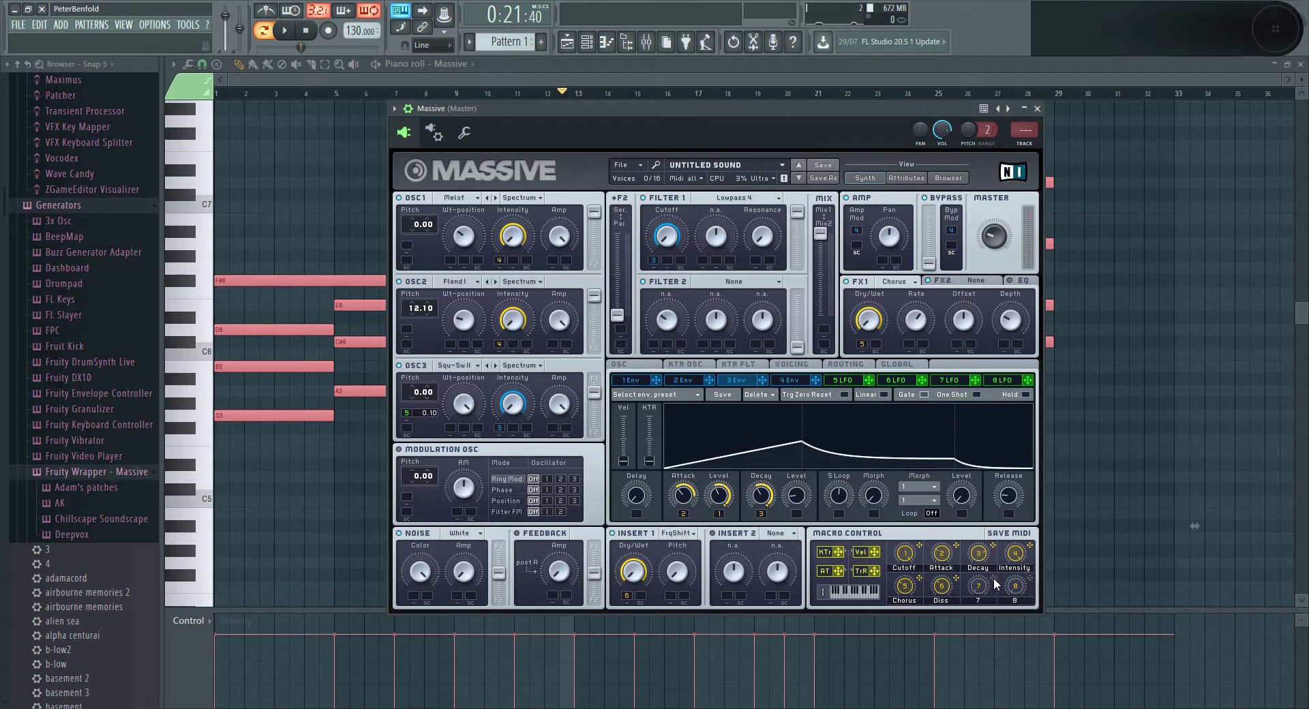
Load Reverb in FX2 with its dry/wet at 0, and adjust its size, density and color.
{"action": "left_click", "coordinate": [976, 281]}
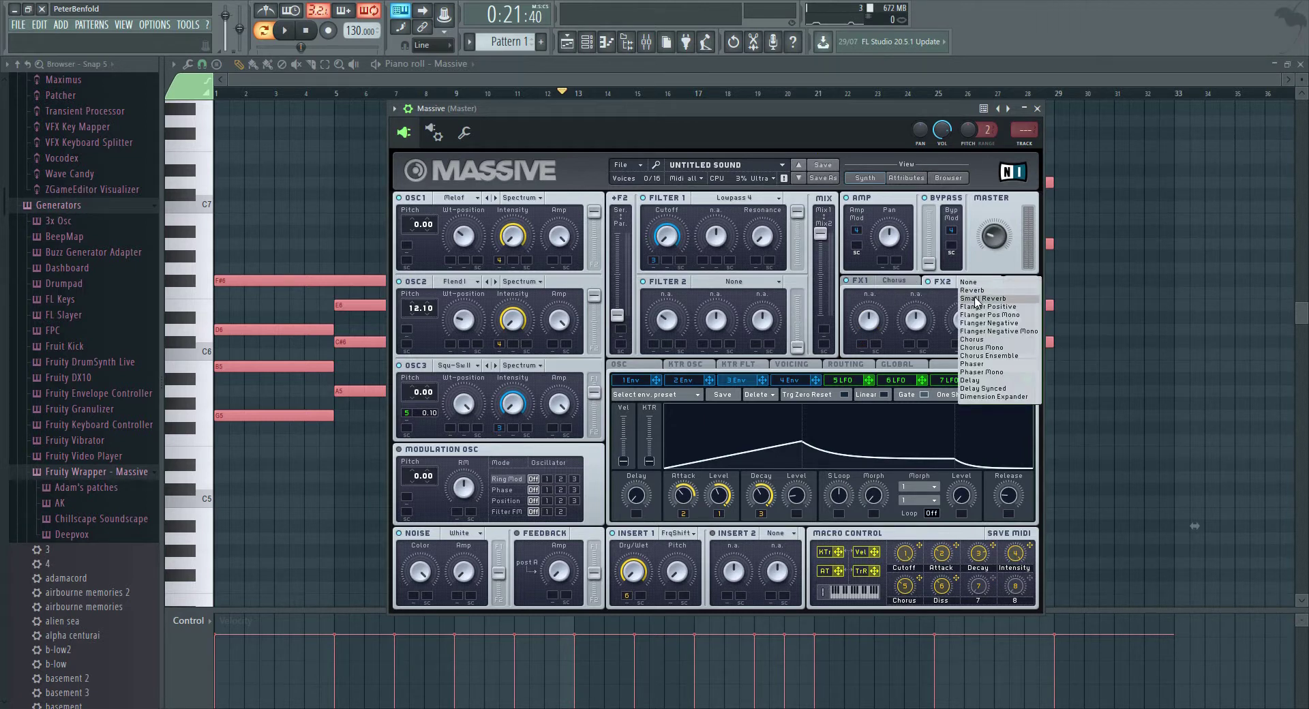
{"action": "left_click", "coordinate": [974, 295]}
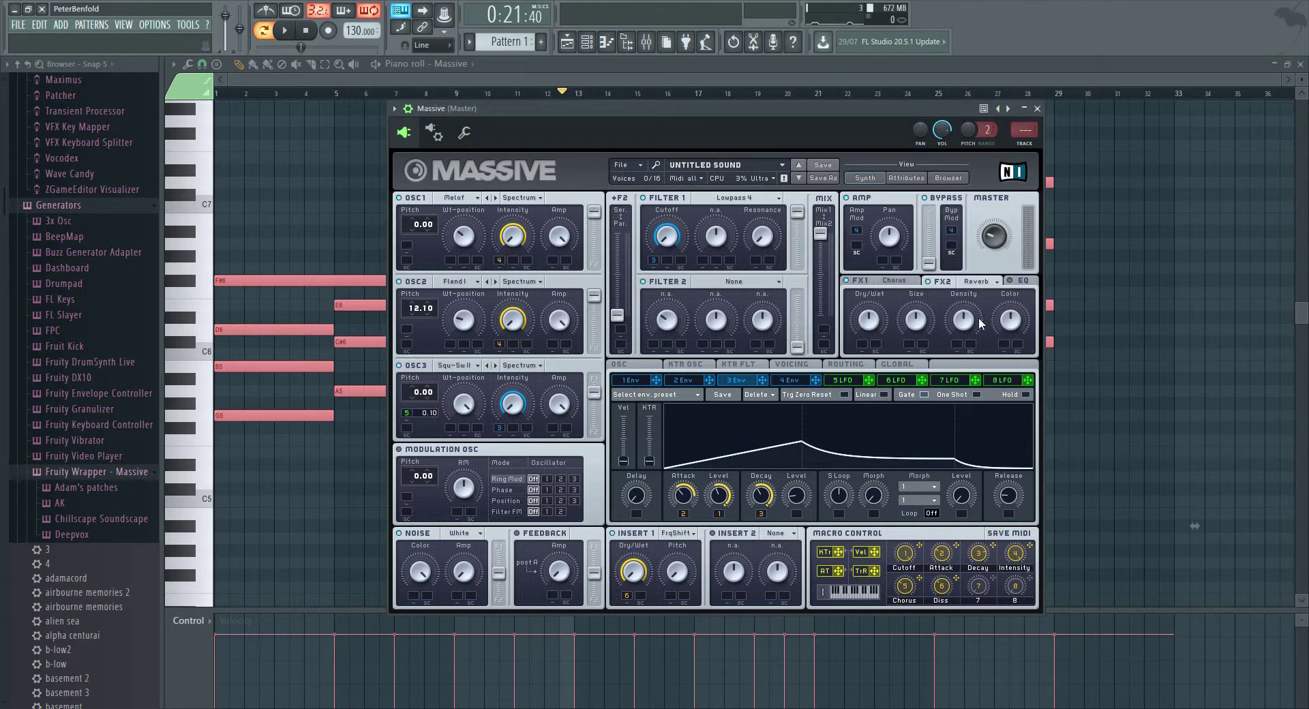
{"action": "left_click_drag", "start_coordinate": [869, 319], "coordinate": [865, 452]}
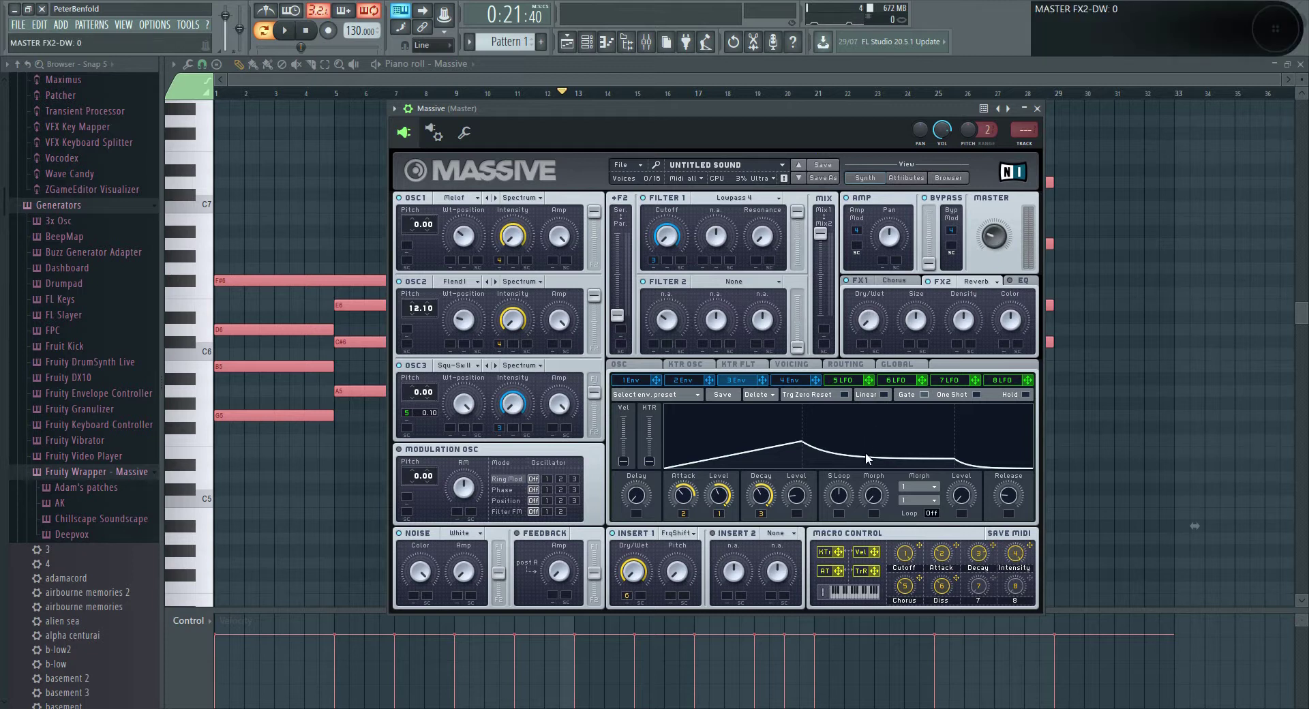
{"action": "left_click", "coordinate": [909, 334]}
{"action": "left_click_drag", "start_coordinate": [959, 326], "coordinate": [962, 302]}
{"action": "left_click_drag", "start_coordinate": [1021, 301], "coordinate": [1022, 290]}
{"action": "left_click_drag", "start_coordinate": [1016, 329], "coordinate": [1004, 334]}
Assign macro 7, named Reverb, to the reverb's dry/wet amount, and audition the pattern while adjusting the Chorus macro.
{"action": "left_click_drag", "start_coordinate": [865, 342], "coordinate": [862, 343]}
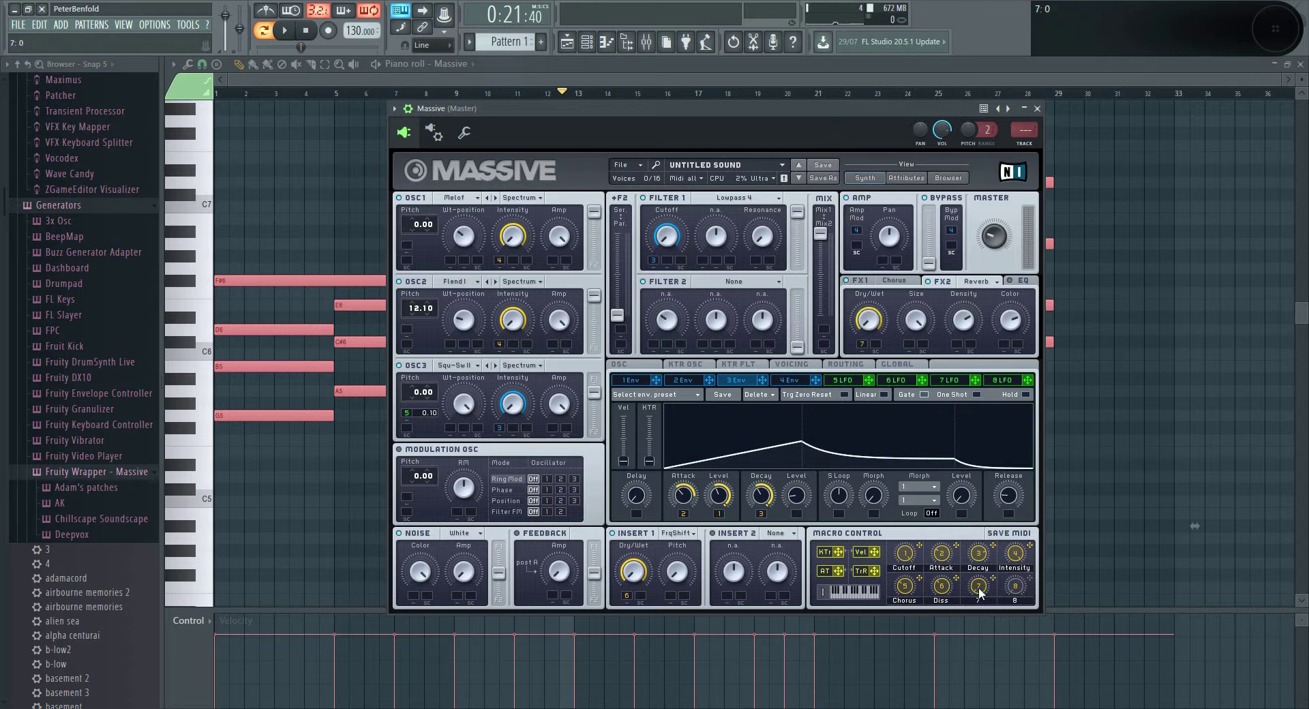
{"action": "type", "text": "Reverb"}
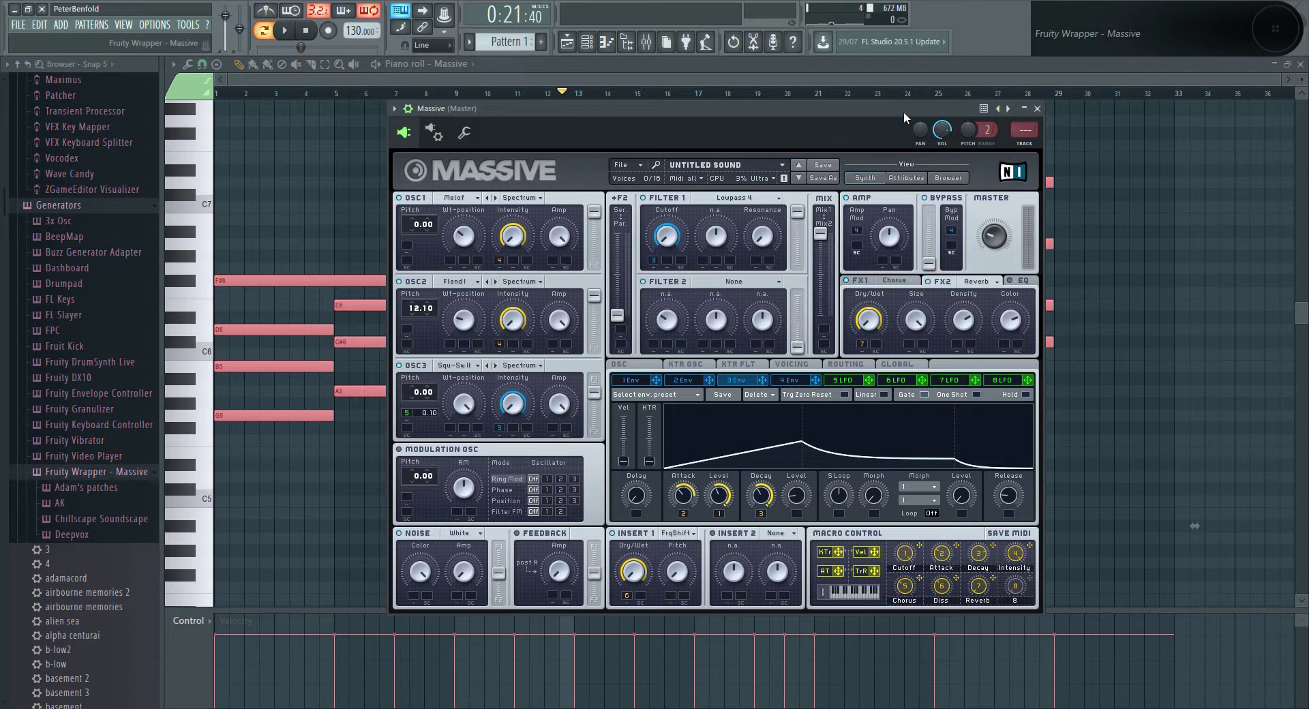
{"action": "key", "text": "space"}
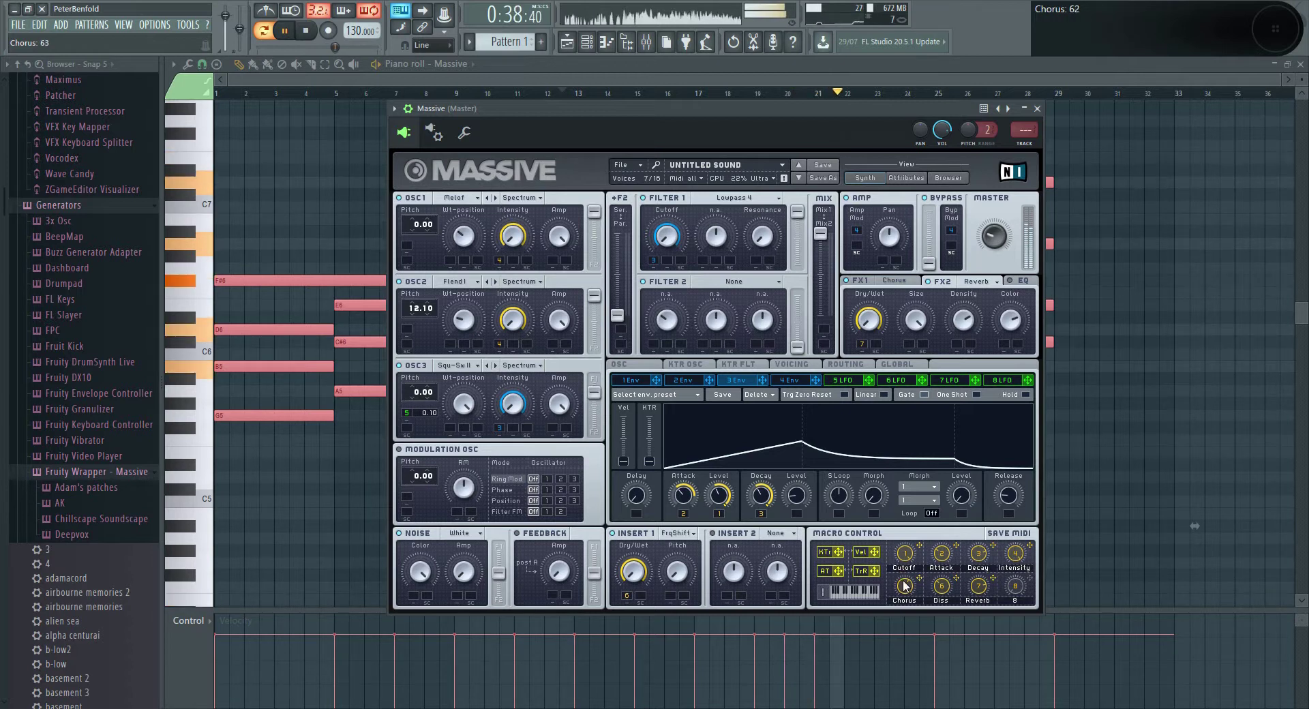
{"action": "key", "text": "space"}
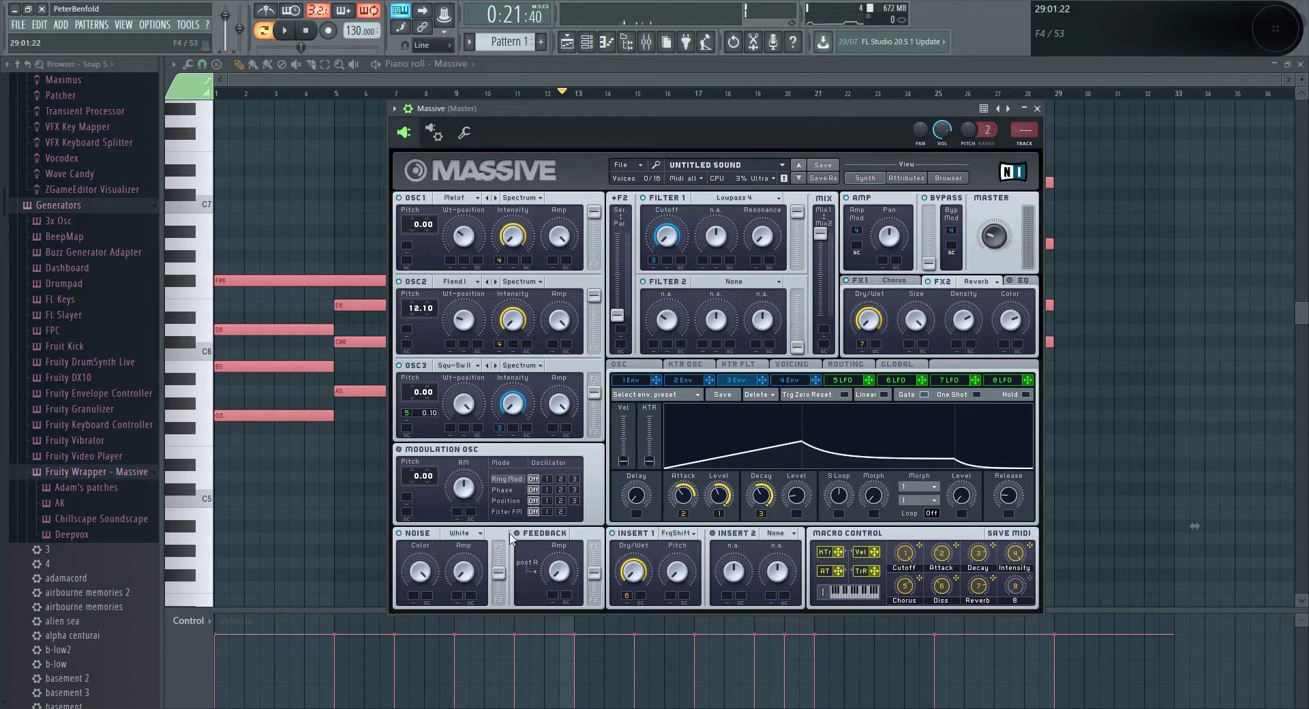
Switch the noise type to Bright with its color at 100, and raise its filter routing fader fully.
{"action": "left_click", "coordinate": [475, 538]}
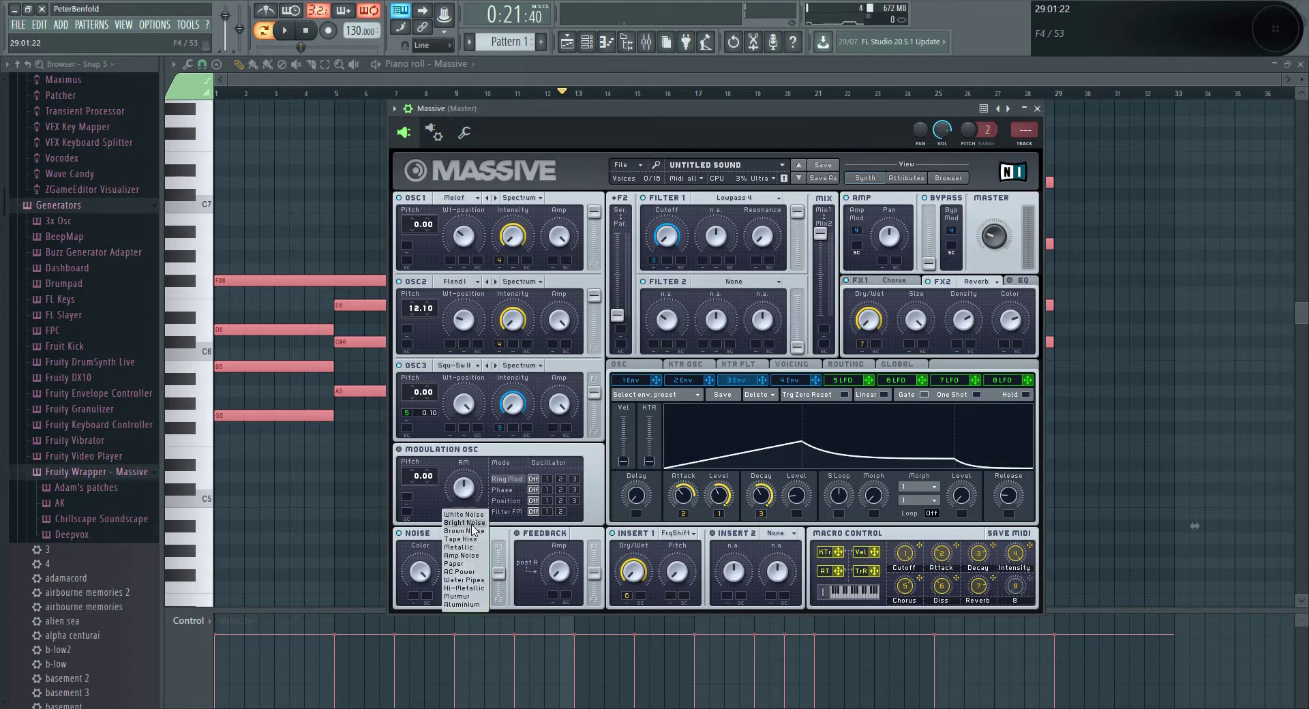
{"action": "left_click", "coordinate": [472, 531]}
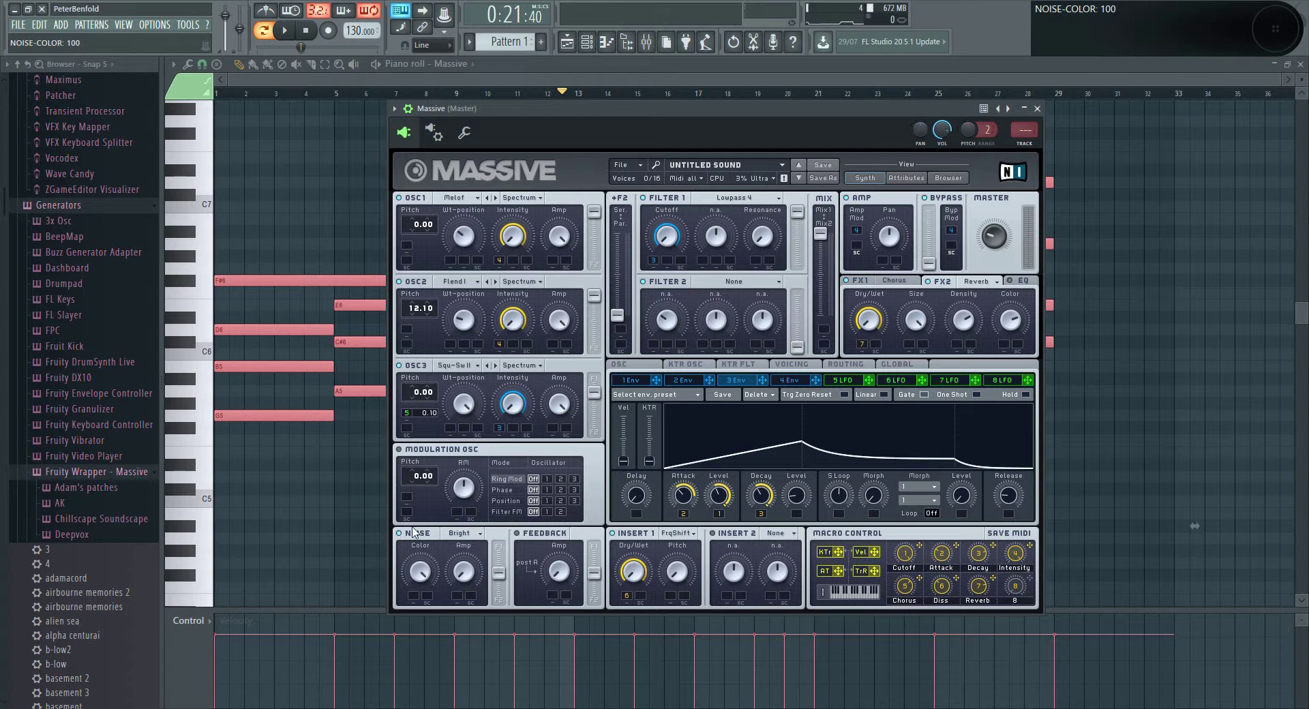
{"action": "left_click_drag", "start_coordinate": [498, 578], "coordinate": [496, 501]}
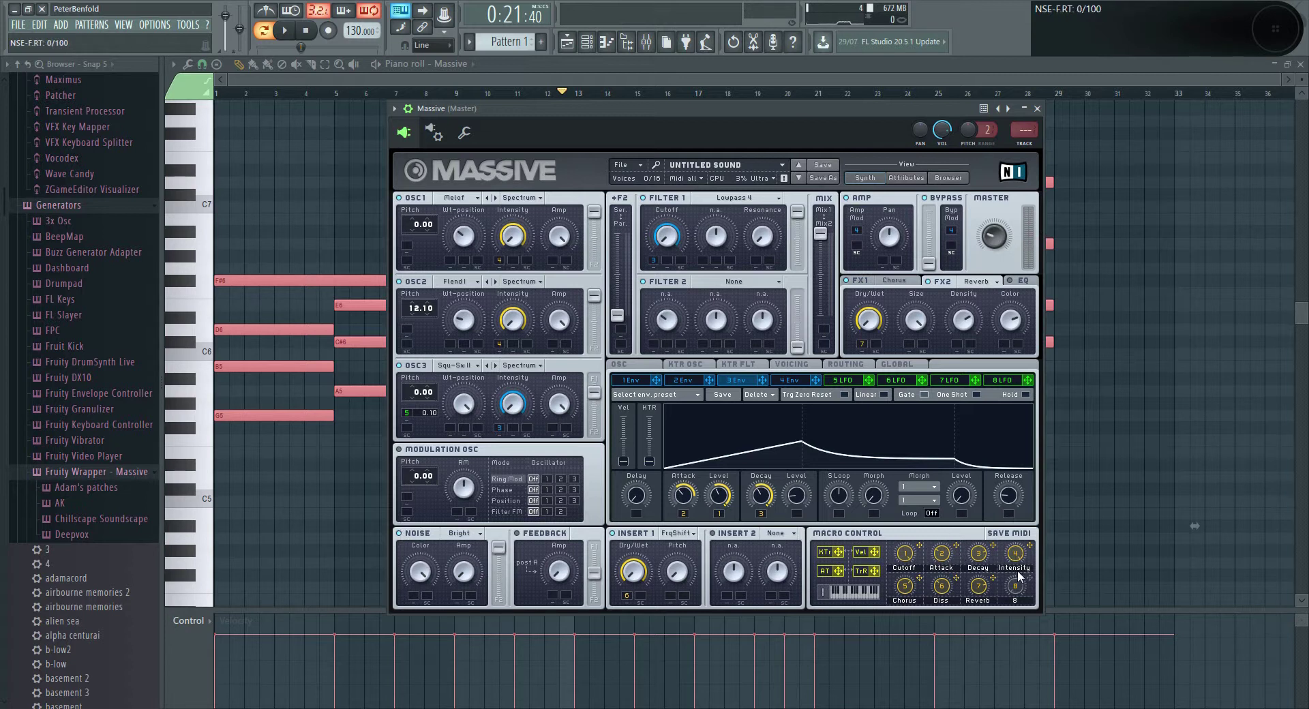
Assign macro 8, named Waves, to the noise amp and envelope 3 to the noise color, and audition the pattern.
{"action": "left_click_drag", "start_coordinate": [1005, 581], "coordinate": [458, 576]}
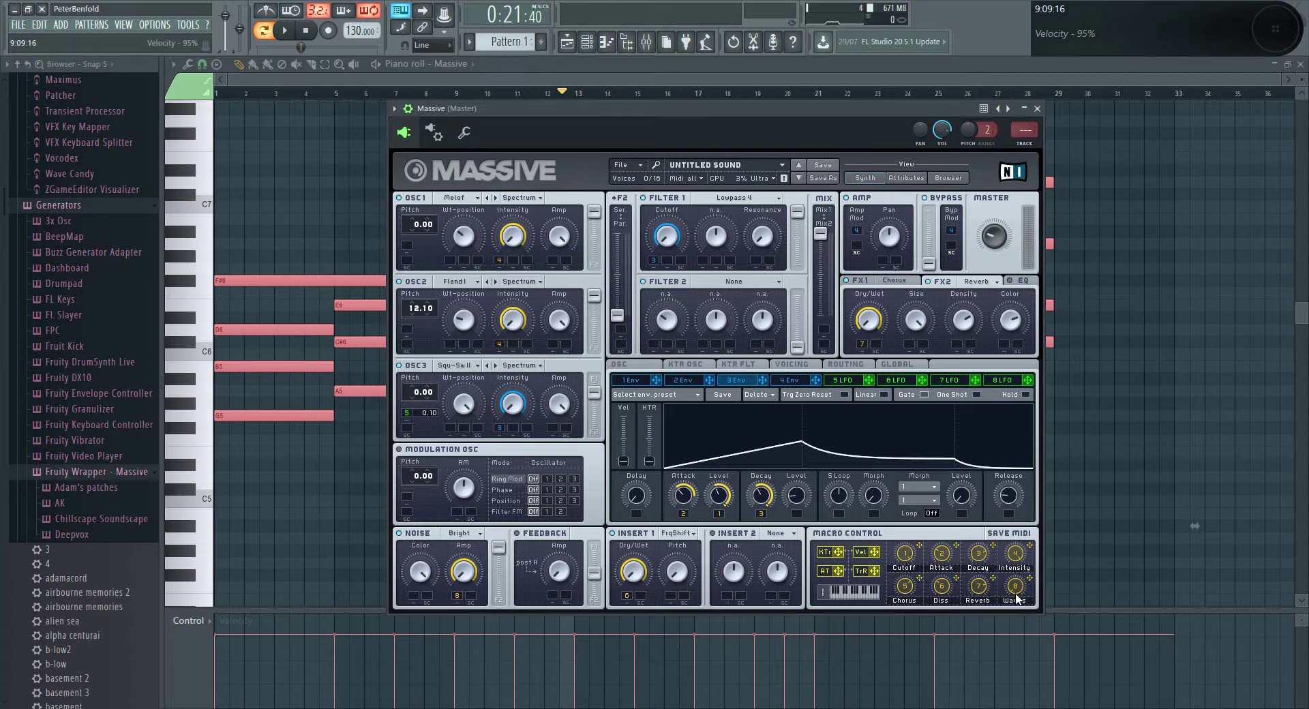
{"action": "left_click_drag", "start_coordinate": [430, 577], "coordinate": [420, 634]}
{"action": "key", "text": "space"}
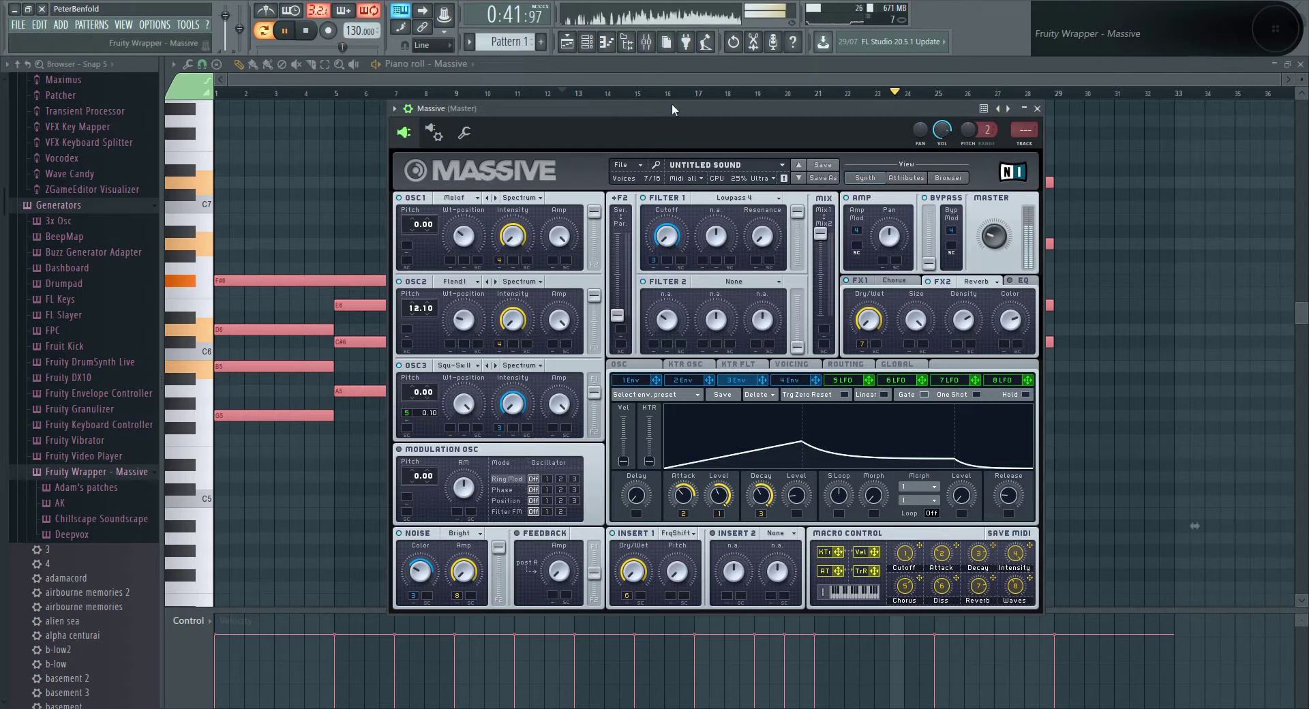
{"action": "key", "text": "space"}
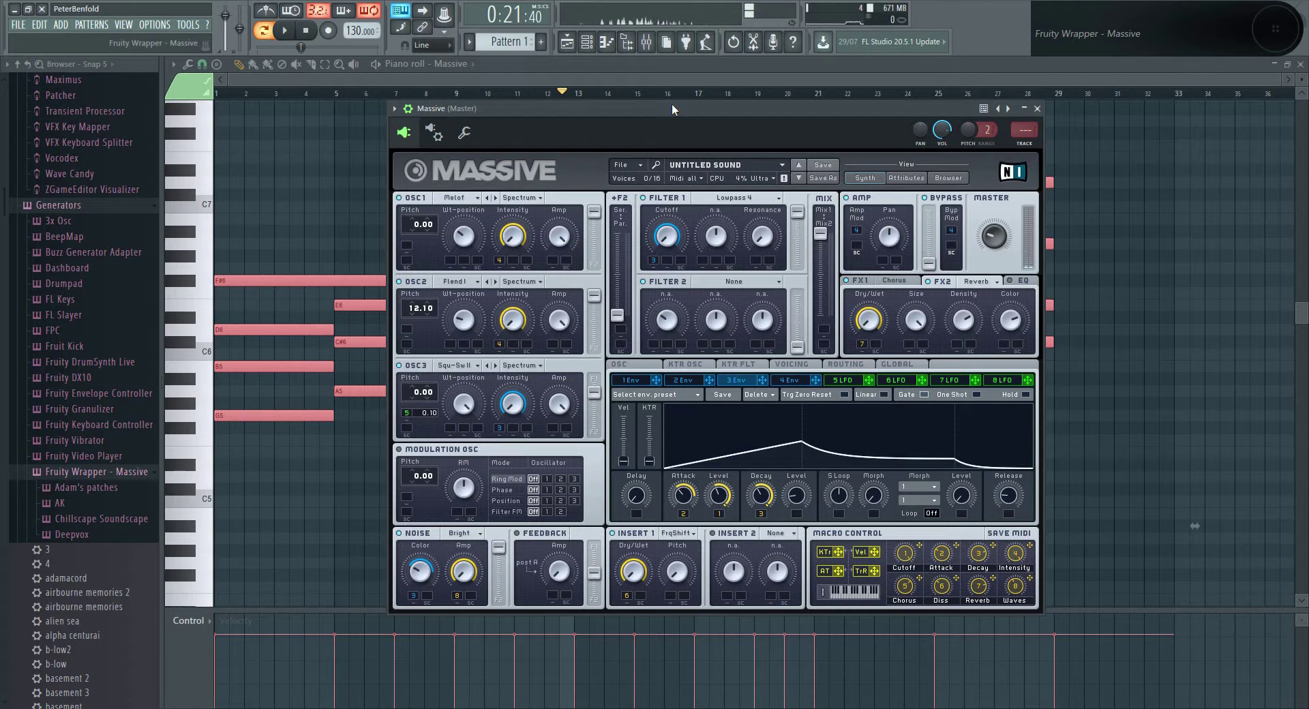
Enable the master EQ and boost its low shelf and high shelf.
{"action": "left_click", "coordinate": [1011, 281]}
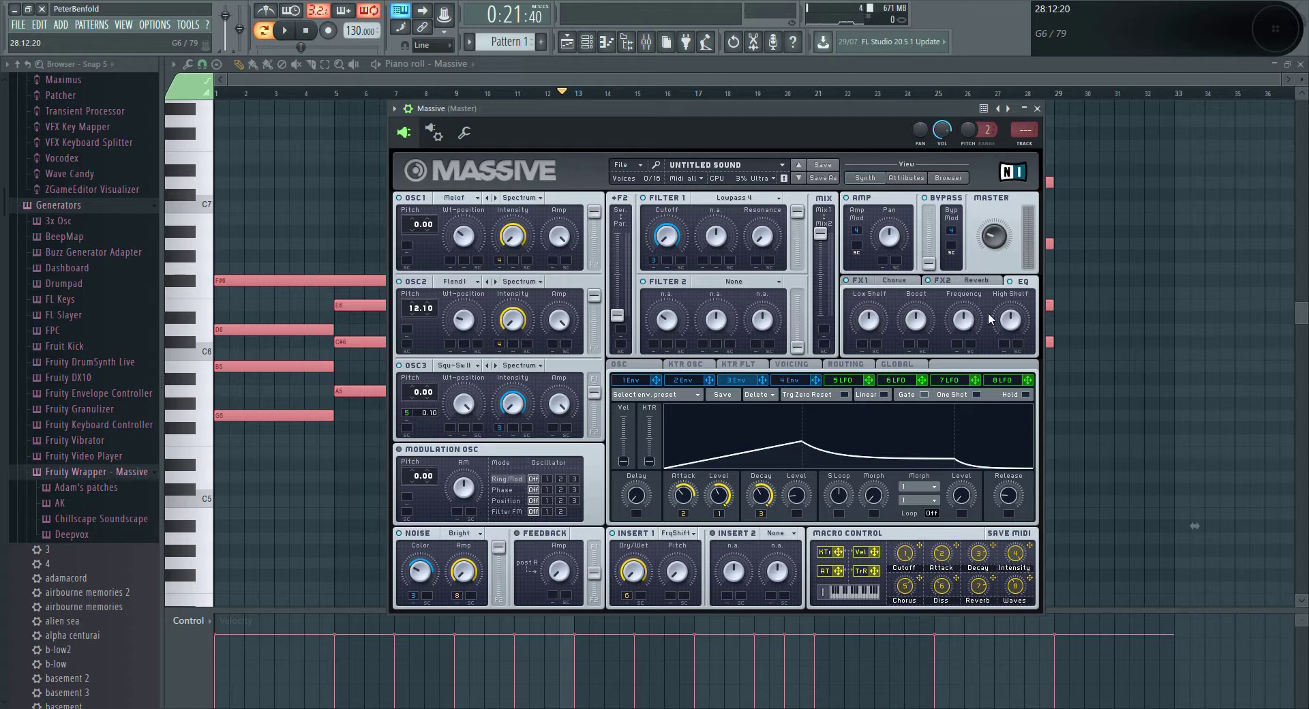
{"action": "left_click", "coordinate": [874, 328]}
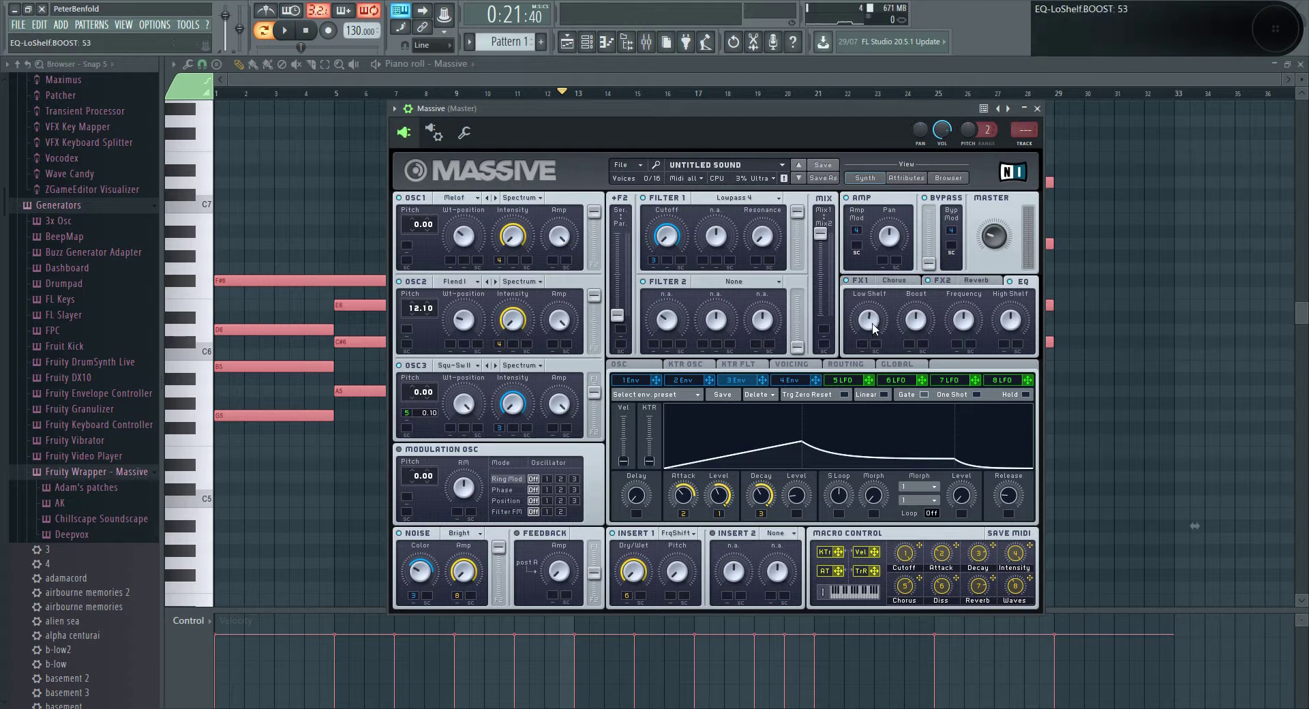
{"action": "left_click", "coordinate": [1007, 321]}
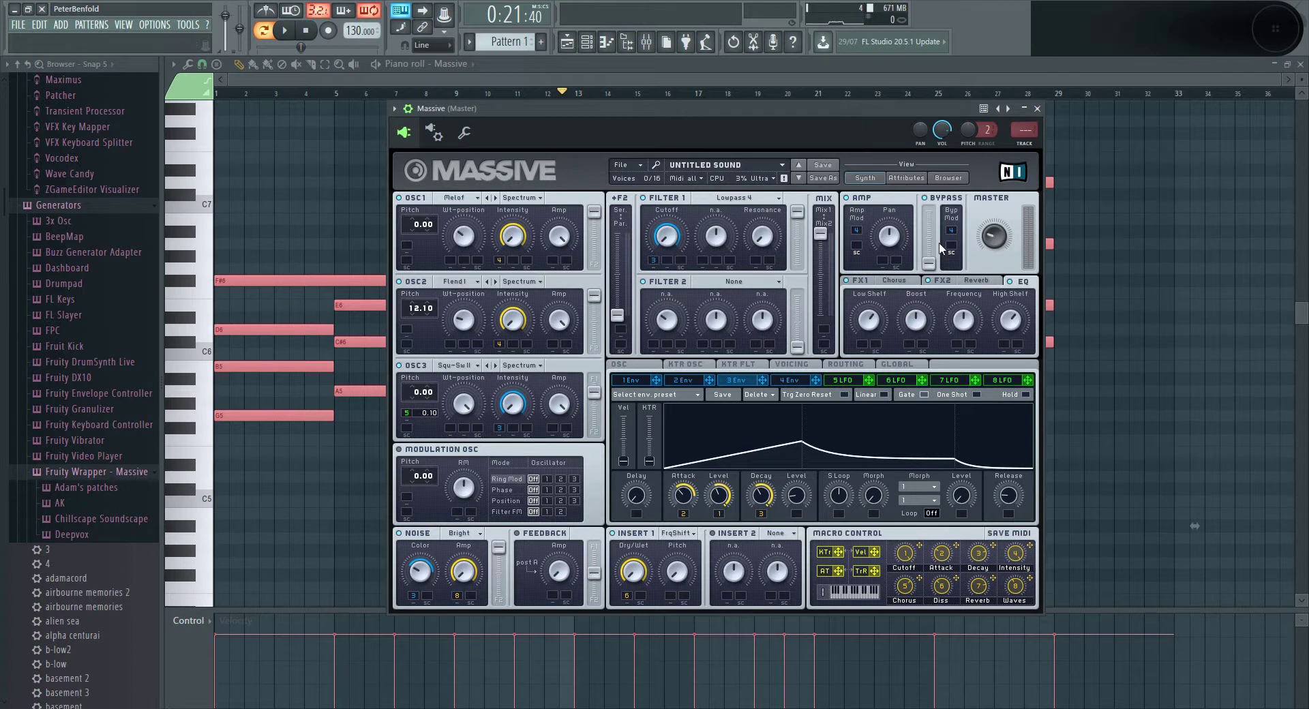
Compare the sound with the EQ off and on during playback, leaving the EQ enabled, and stop playback.
{"action": "key", "text": "space"}
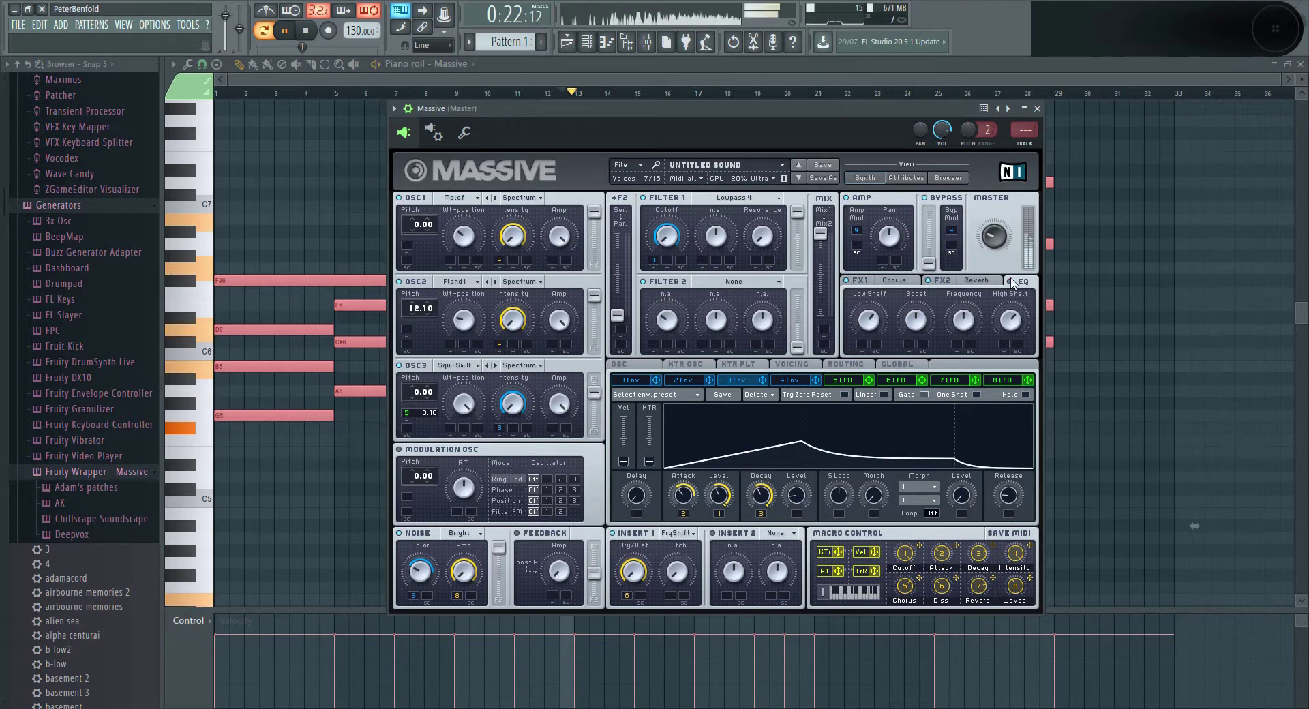
{"action": "left_click", "coordinate": [1011, 283]}
{"action": "left_click", "coordinate": [1012, 284]}
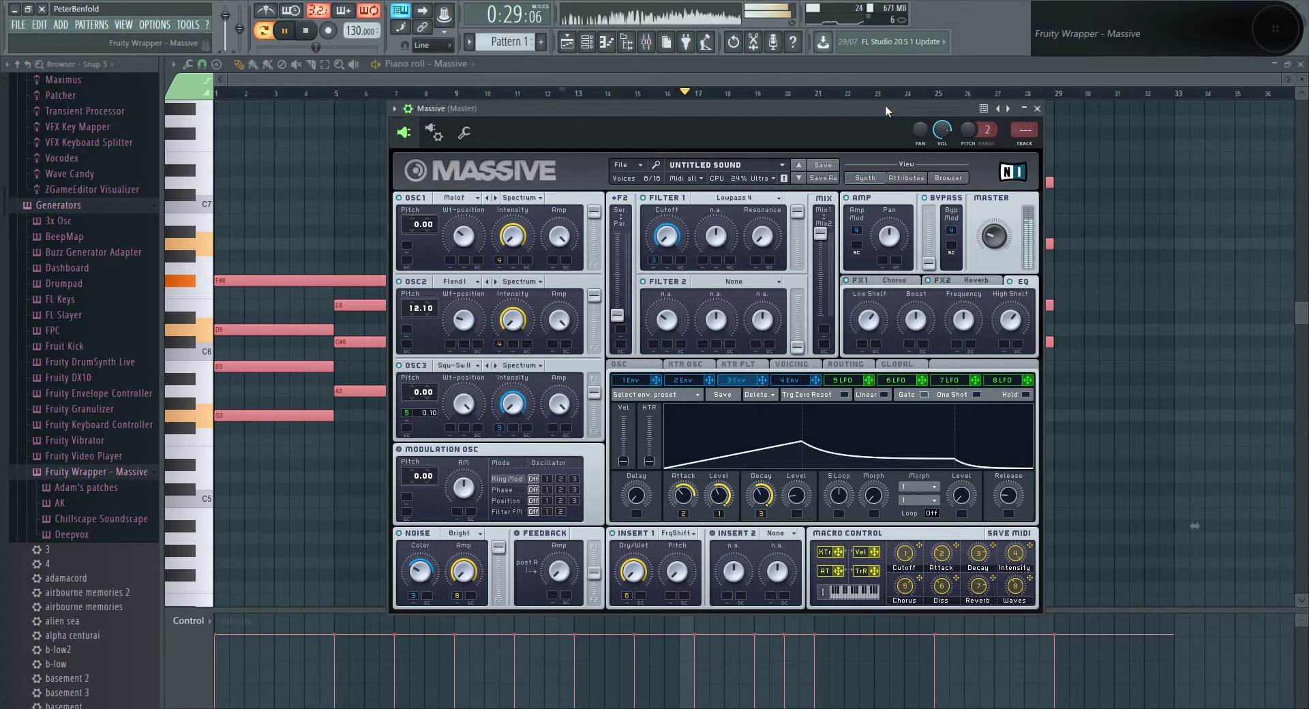
{"action": "key", "text": "space"}
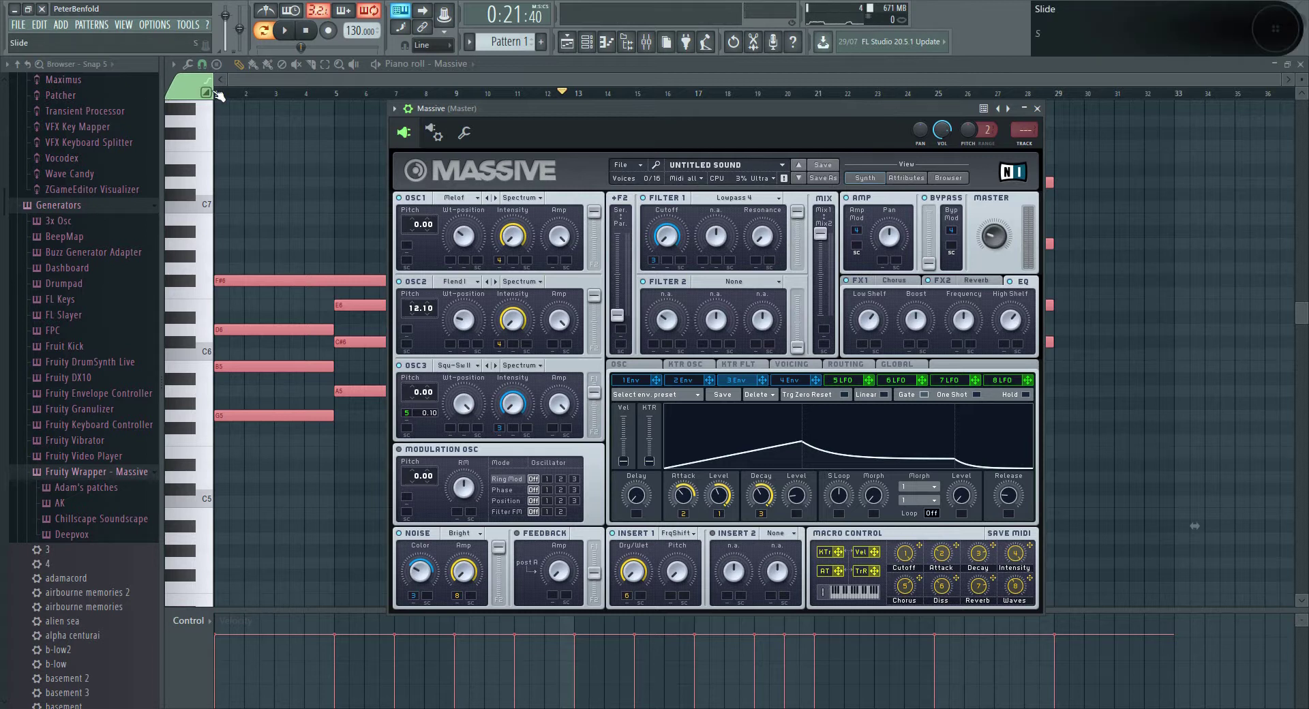
Play the pattern from the beginning and reopen the Massive channel's instrument window.
{"action": "left_click", "coordinate": [233, 96]}
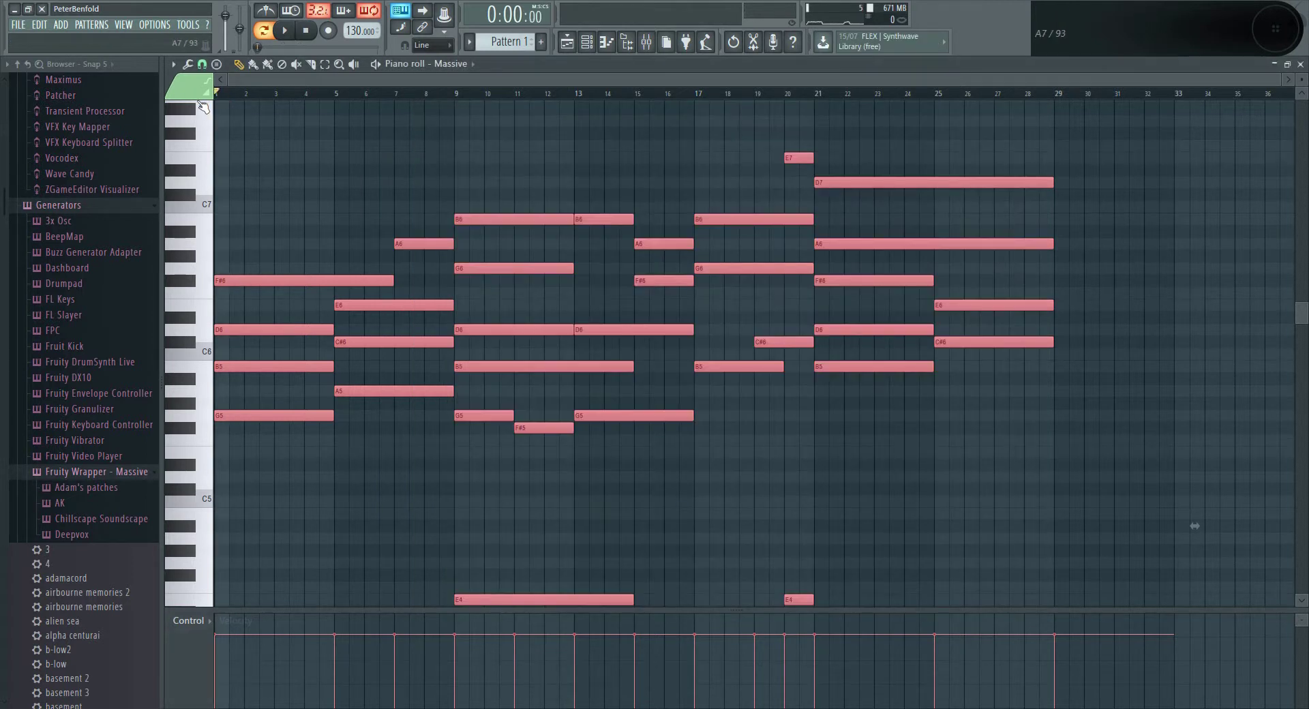
{"action": "key", "text": "space"}
{"action": "left_click", "coordinate": [587, 42]}
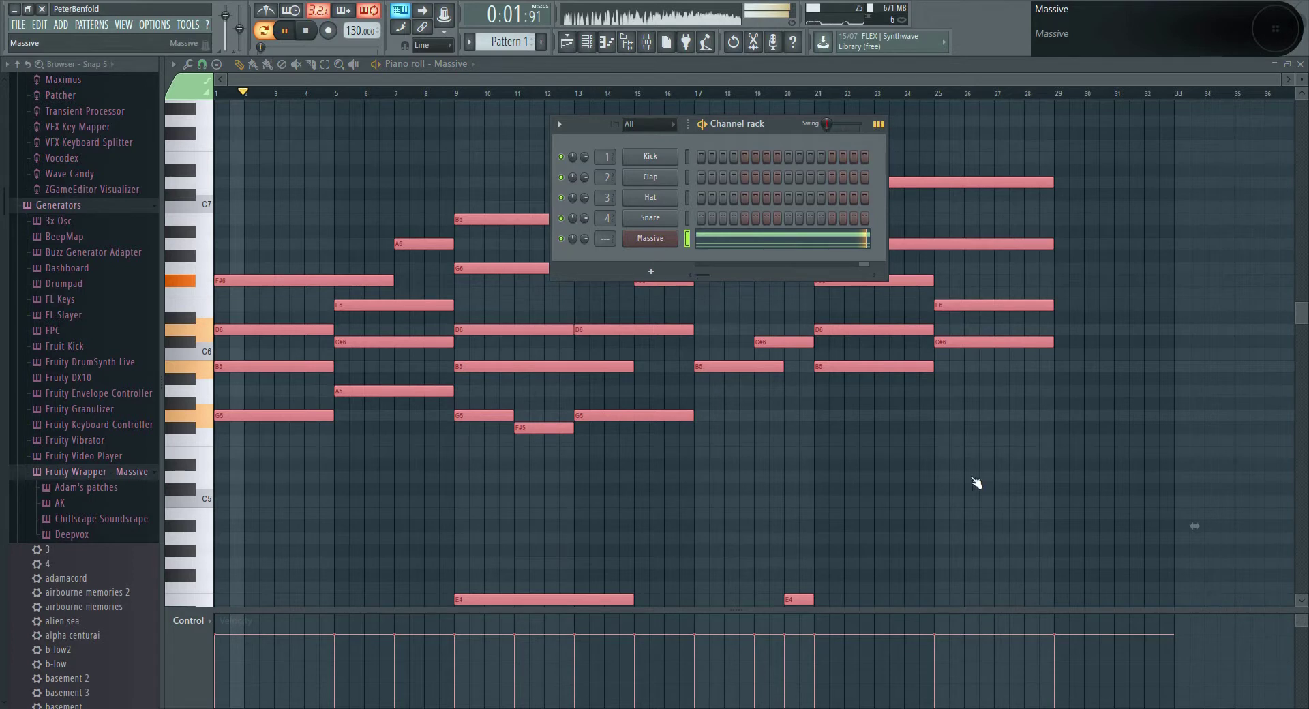
{"action": "left_click", "coordinate": [650, 238]}
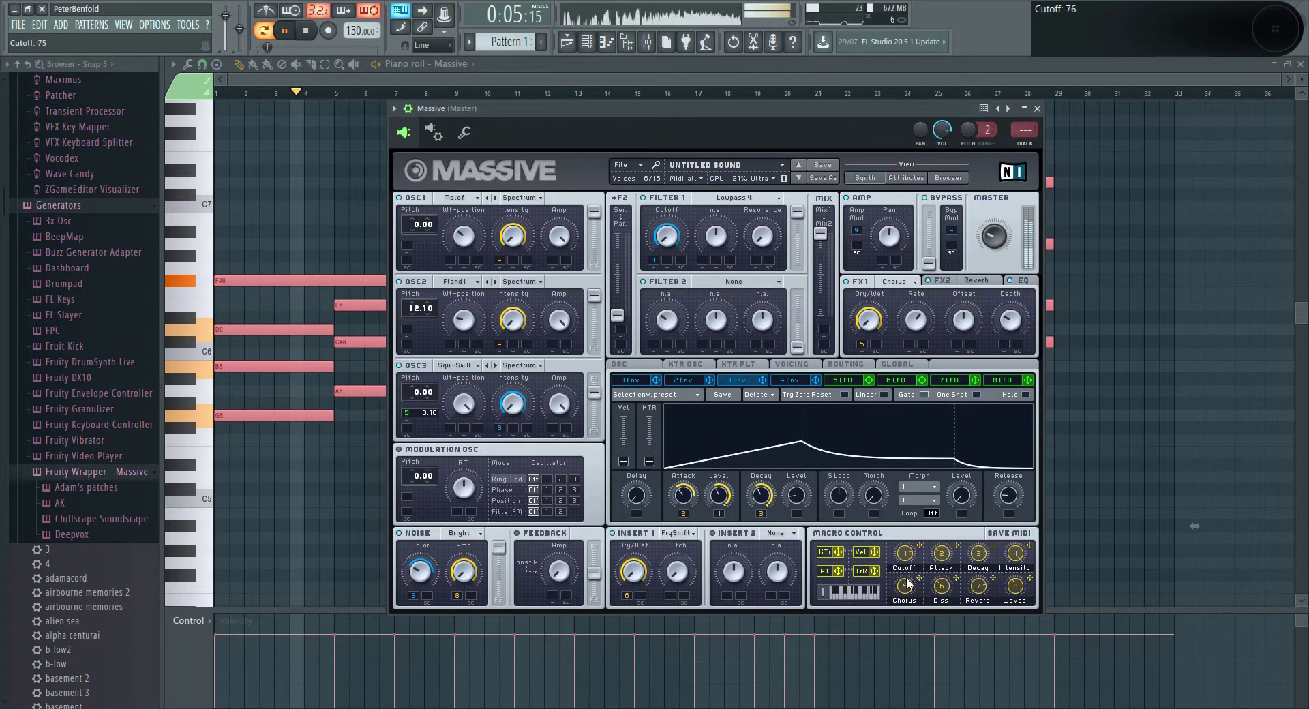
While the pattern plays, lower the Cutoff macro to about 20, adjust Attack and Diss, and set Waves to 72.
{"action": "left_click_drag", "start_coordinate": [909, 557], "coordinate": [909, 599]}
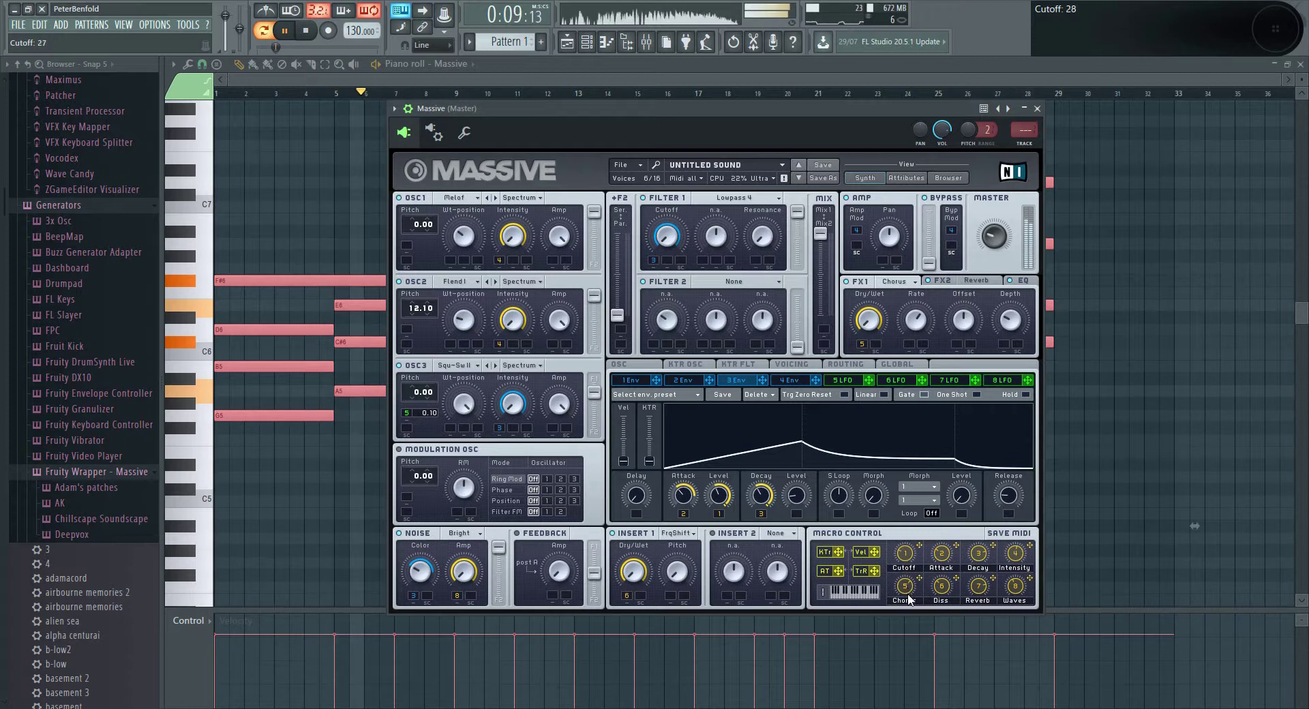
{"action": "left_click_drag", "start_coordinate": [942, 556], "coordinate": [941, 543]}
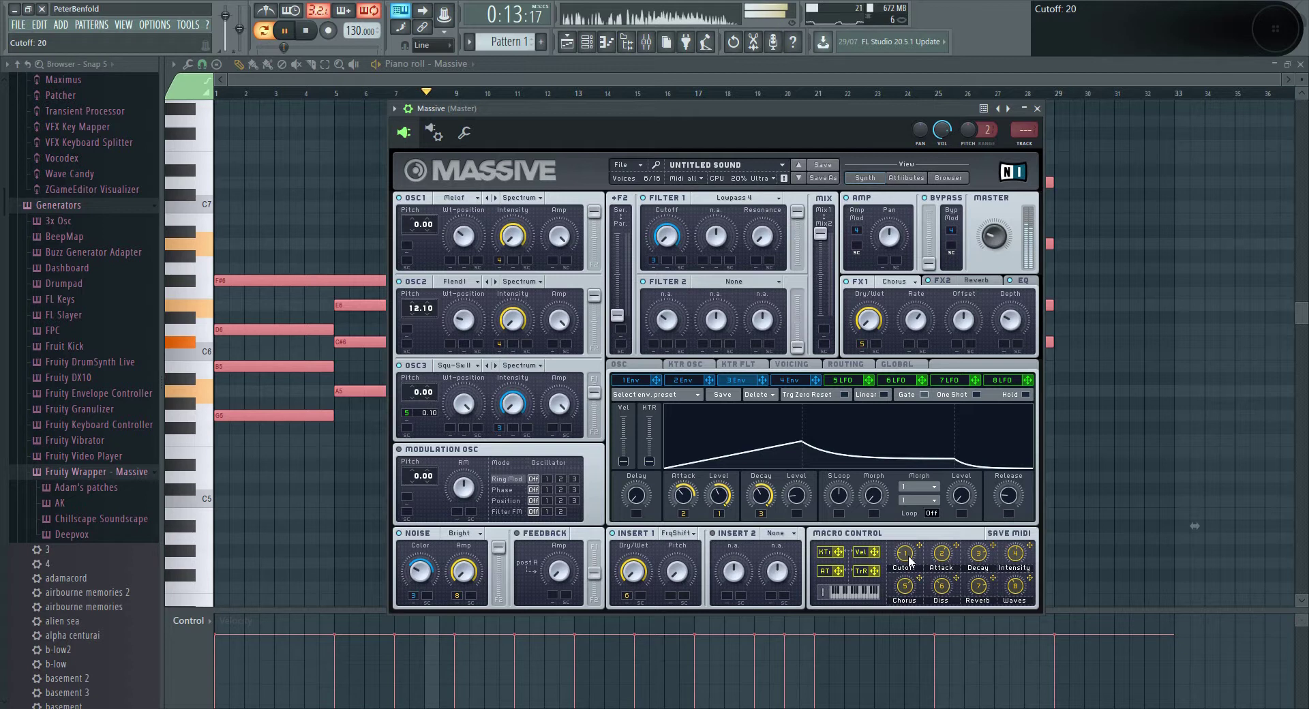
{"action": "left_click_drag", "start_coordinate": [942, 587], "coordinate": [918, 567]}
{"action": "left_click_drag", "start_coordinate": [1013, 592], "coordinate": [1009, 573]}
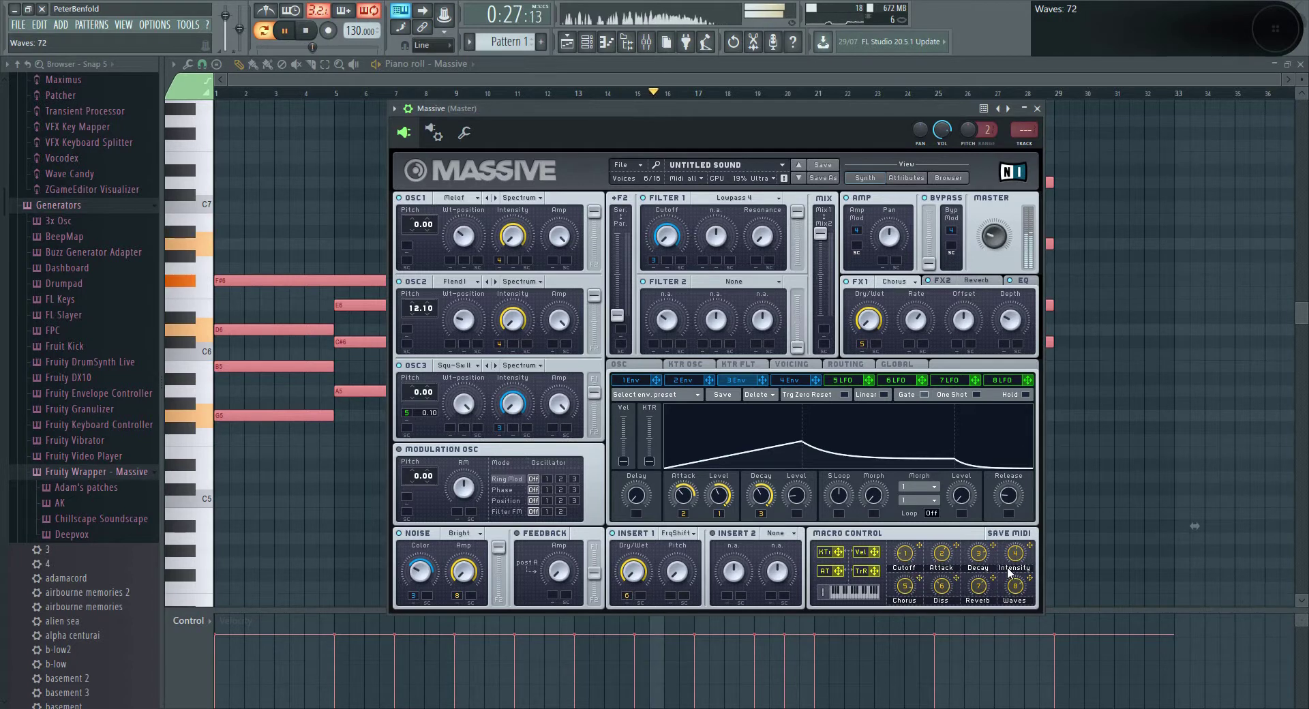
Set the Chorus macro to about 39, adjust the Intensity and Cutoff macros during playback, and stop the pattern.
{"action": "left_click_drag", "start_coordinate": [907, 588], "coordinate": [907, 620]}
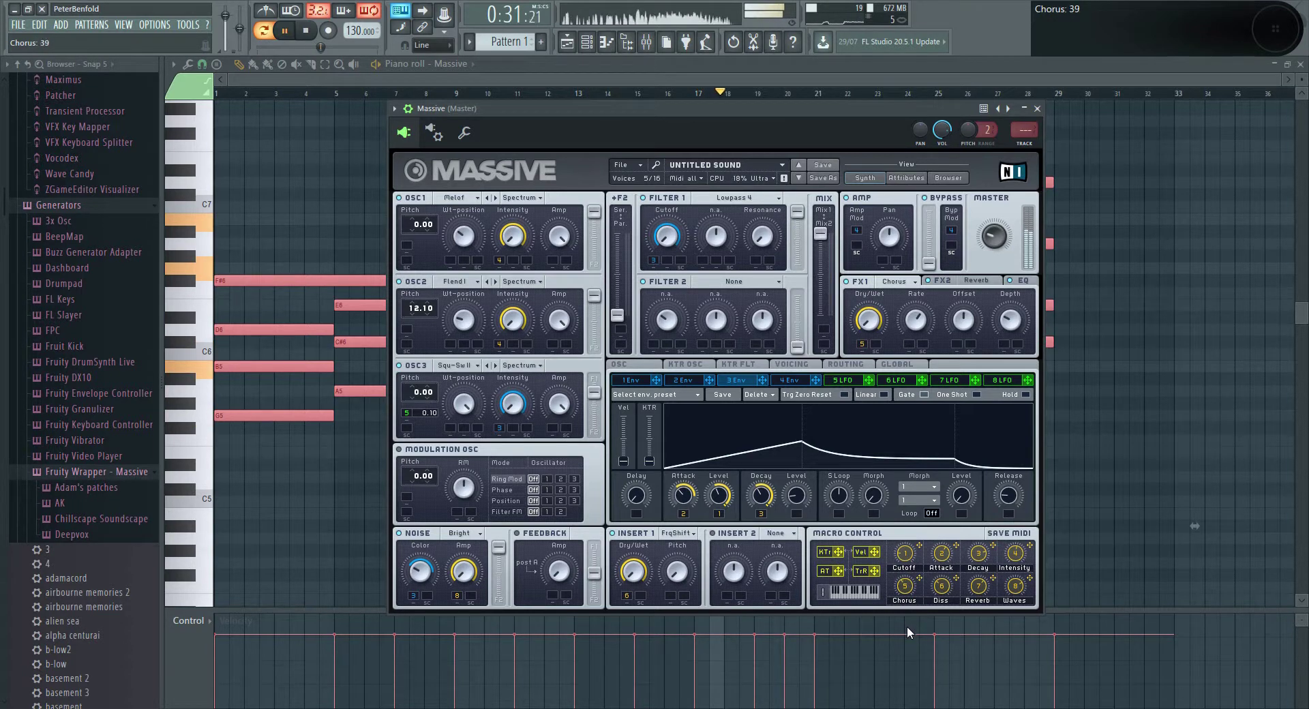
{"action": "left_click_drag", "start_coordinate": [1018, 555], "coordinate": [1001, 604]}
{"action": "left_click_drag", "start_coordinate": [1010, 554], "coordinate": [1008, 559]}
{"action": "left_click_drag", "start_coordinate": [905, 553], "coordinate": [911, 556]}
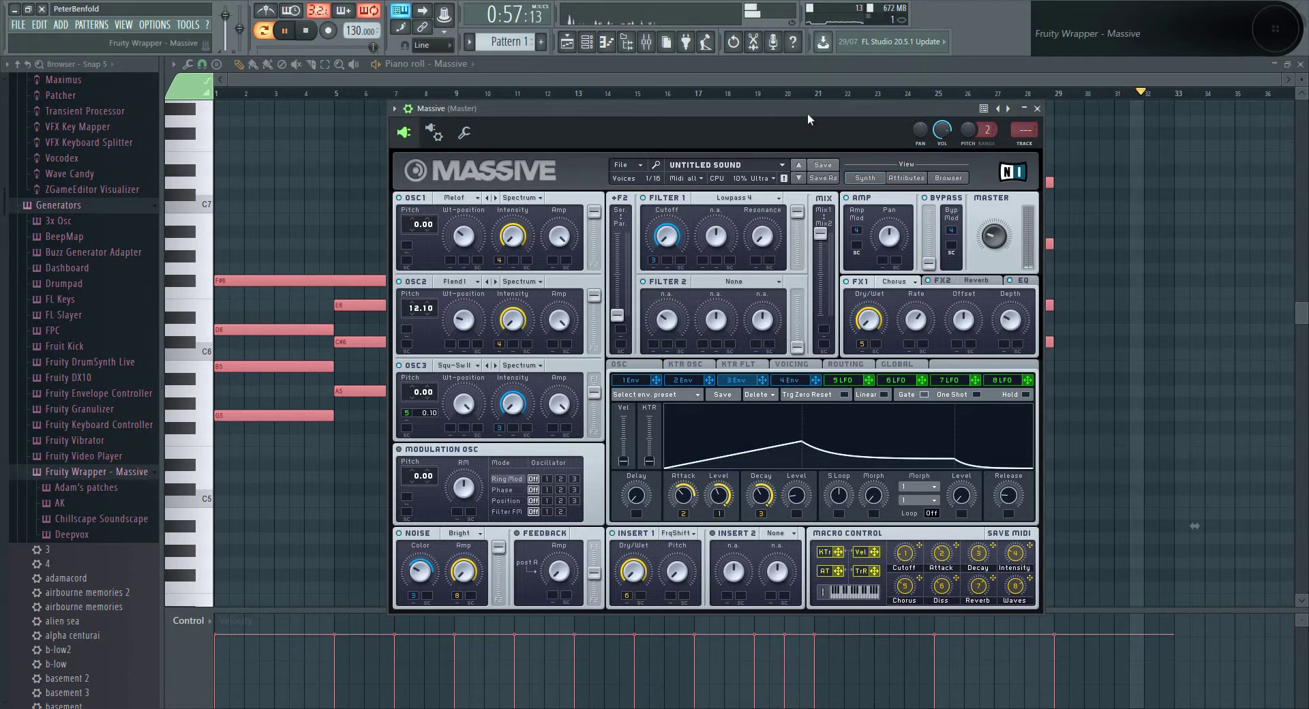
{"action": "key", "text": "space"}
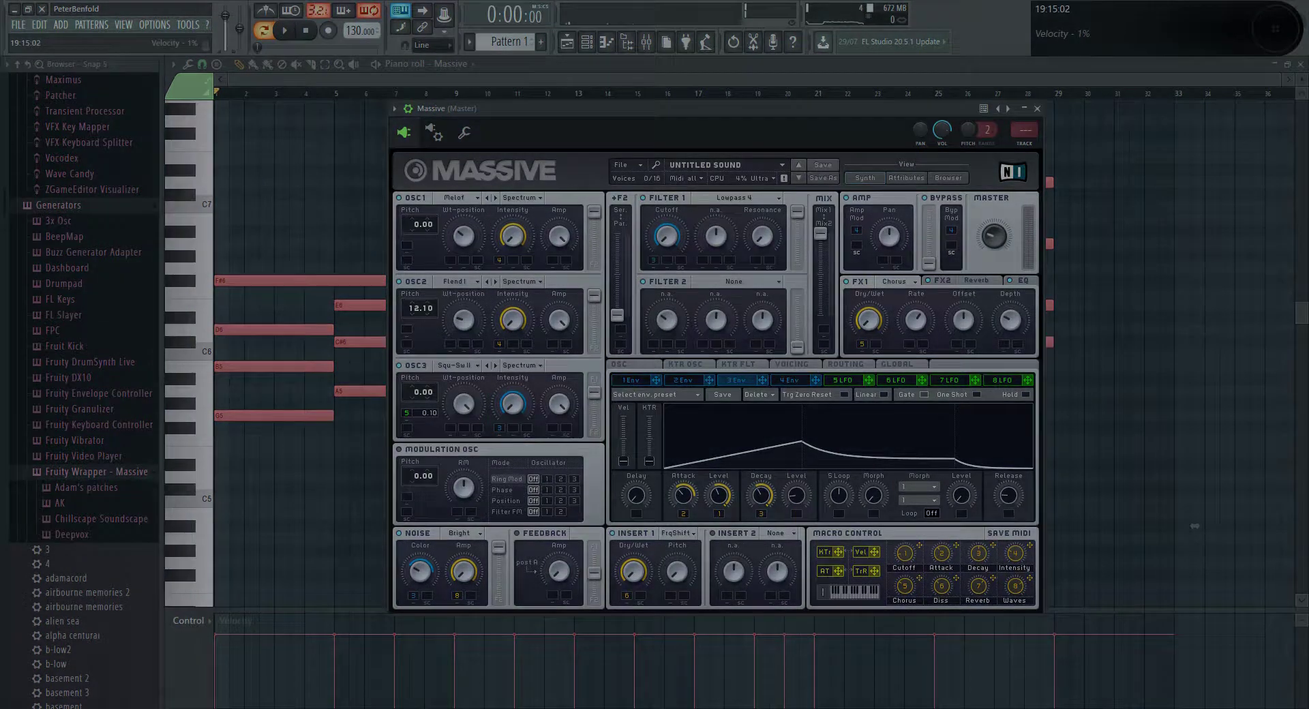